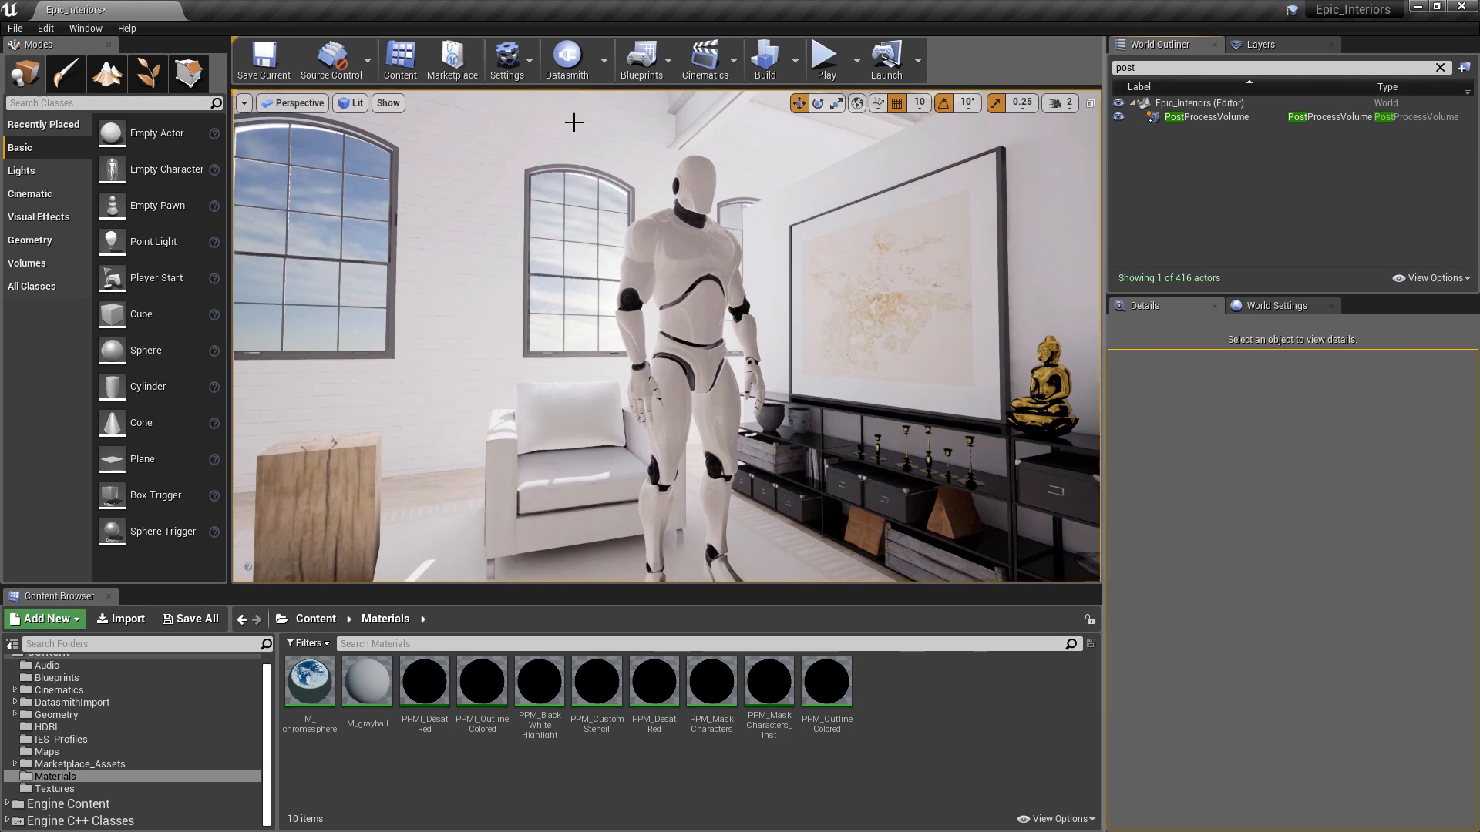
- In Project Settings, set Custom Depth-Stencil Pass to 'Enabled on Demand'
click(507, 60)
click(515, 123)
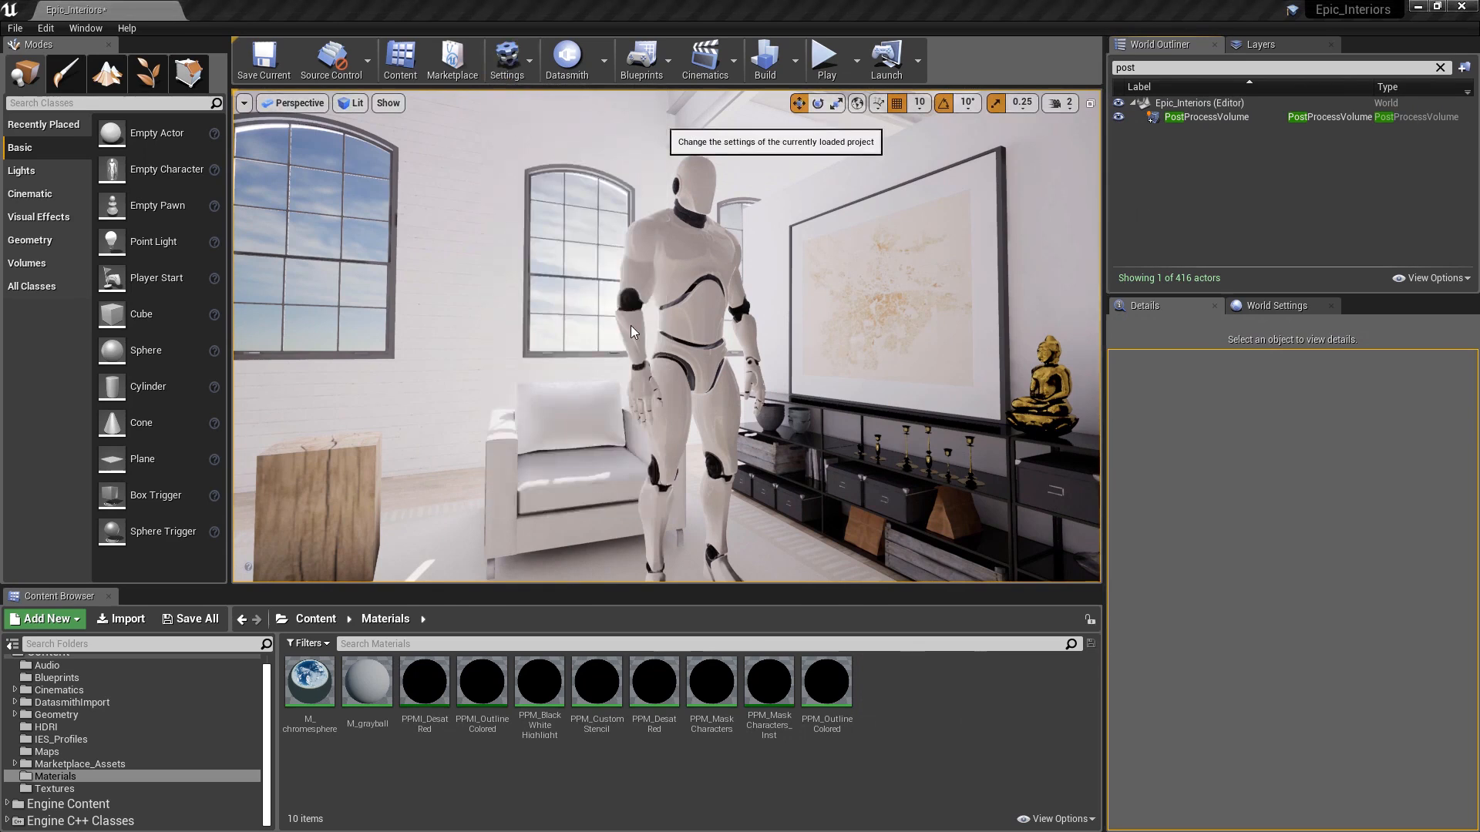
text(depth)
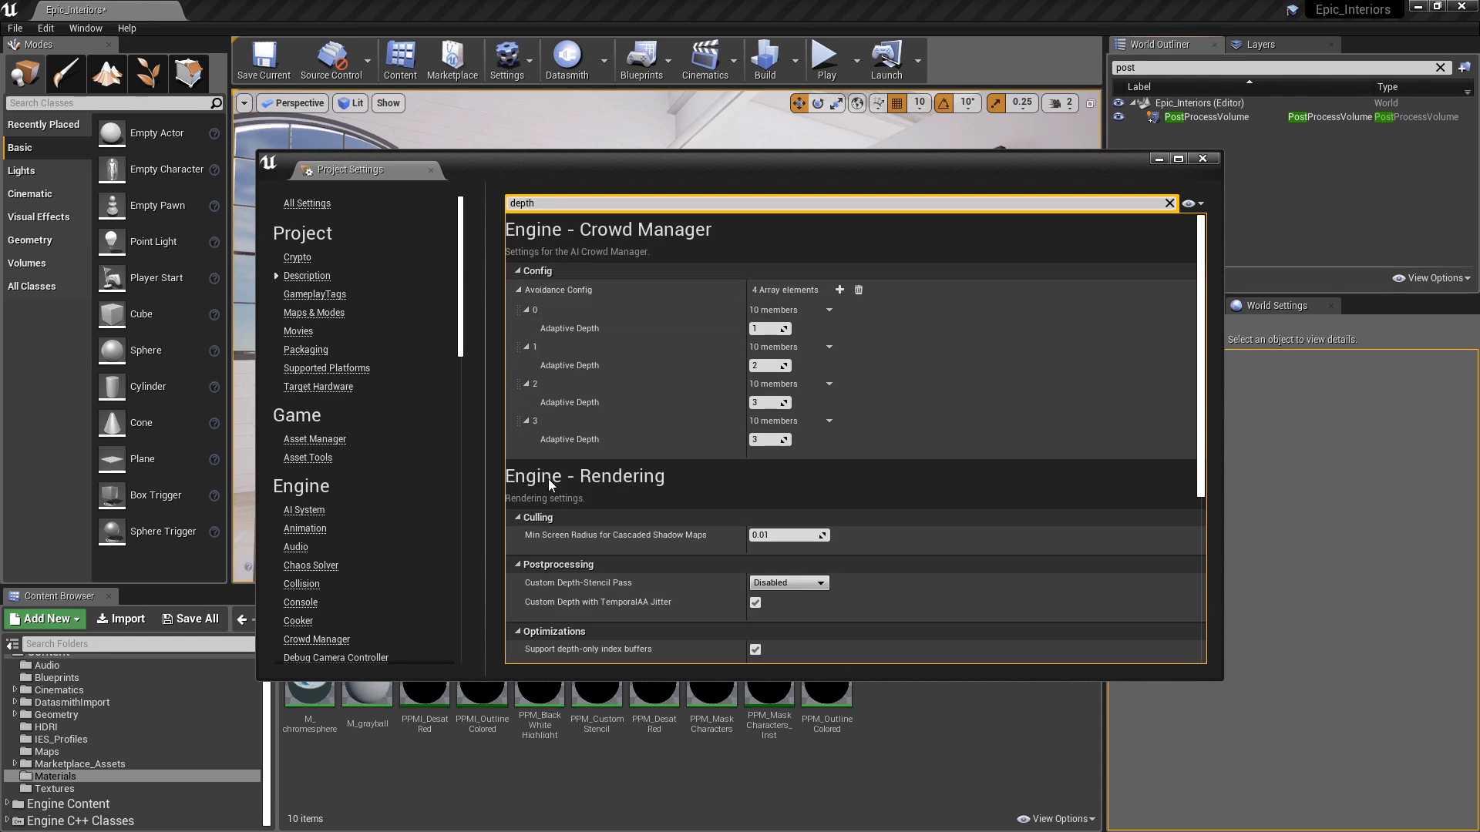
mouse_move(609, 586)
click(782, 583)
click(774, 611)
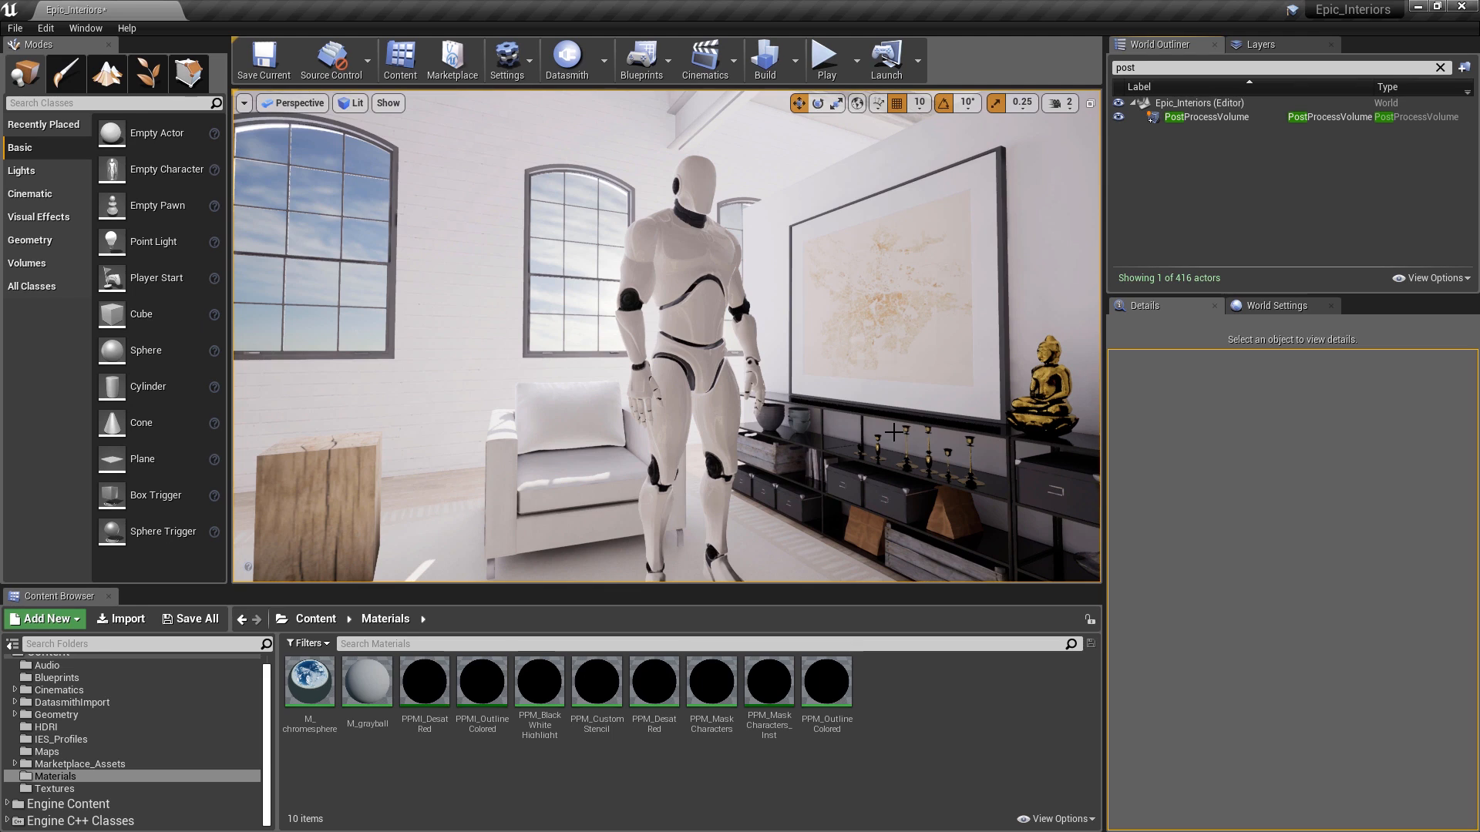
- Show the Buffer Visualization Overview of all render buffers and swing the camera across the room
click(351, 103)
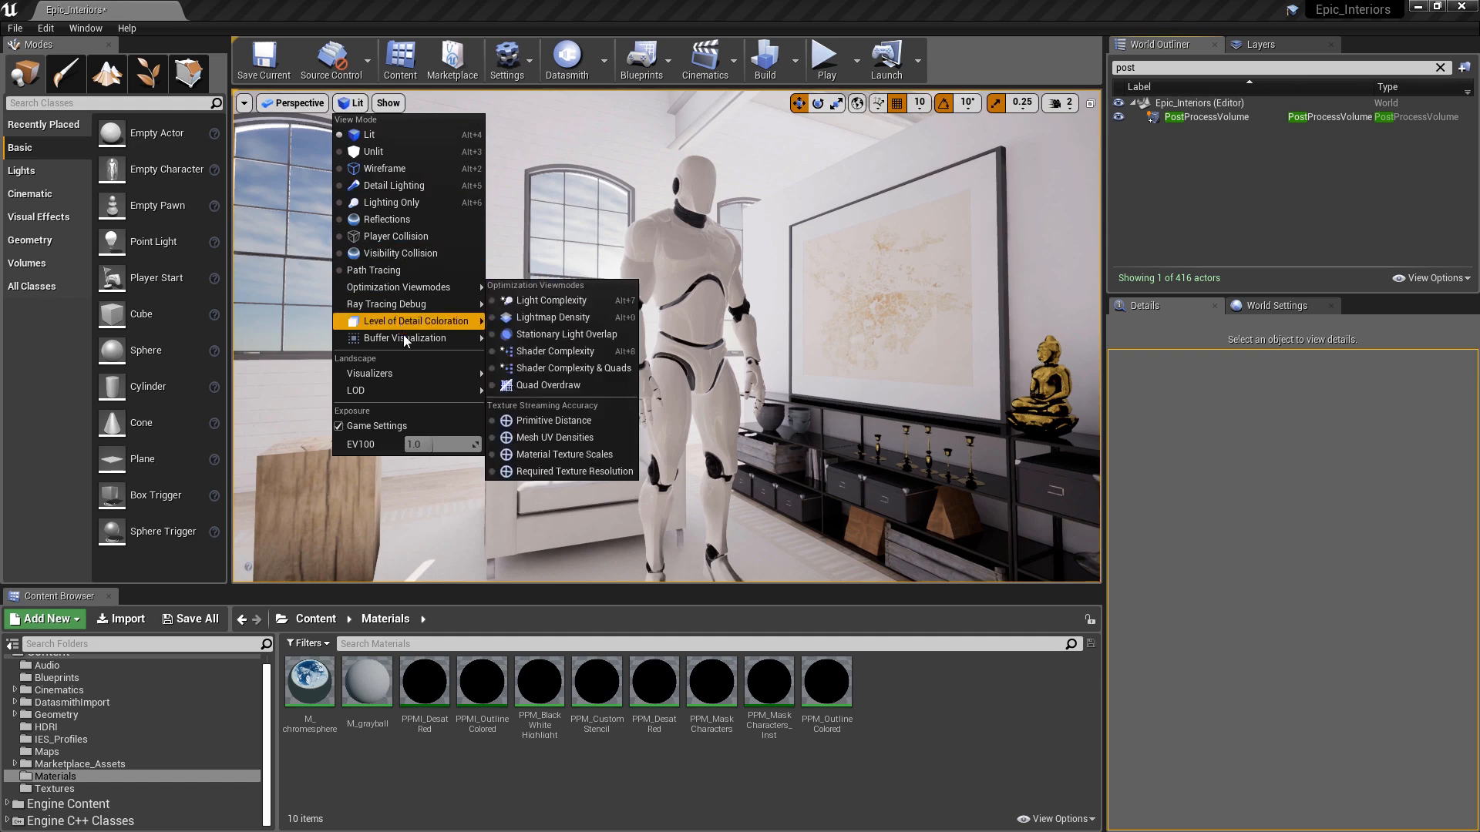
mouse_move(404, 339)
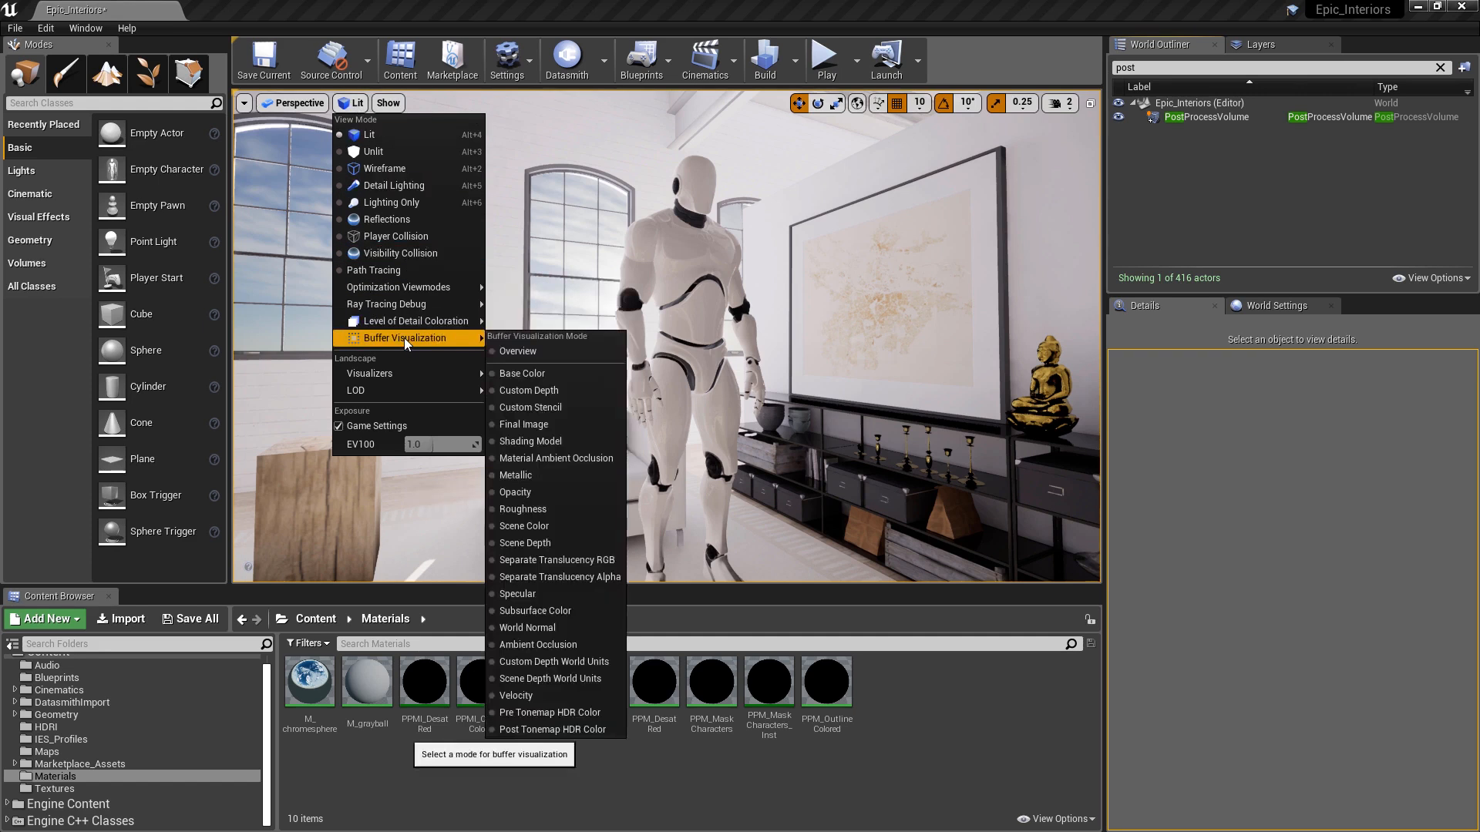
click(512, 352)
mouse_move(666, 336)
right_down()
mouse_move(462, 337)
mouse_move(752, 336)
right_up()
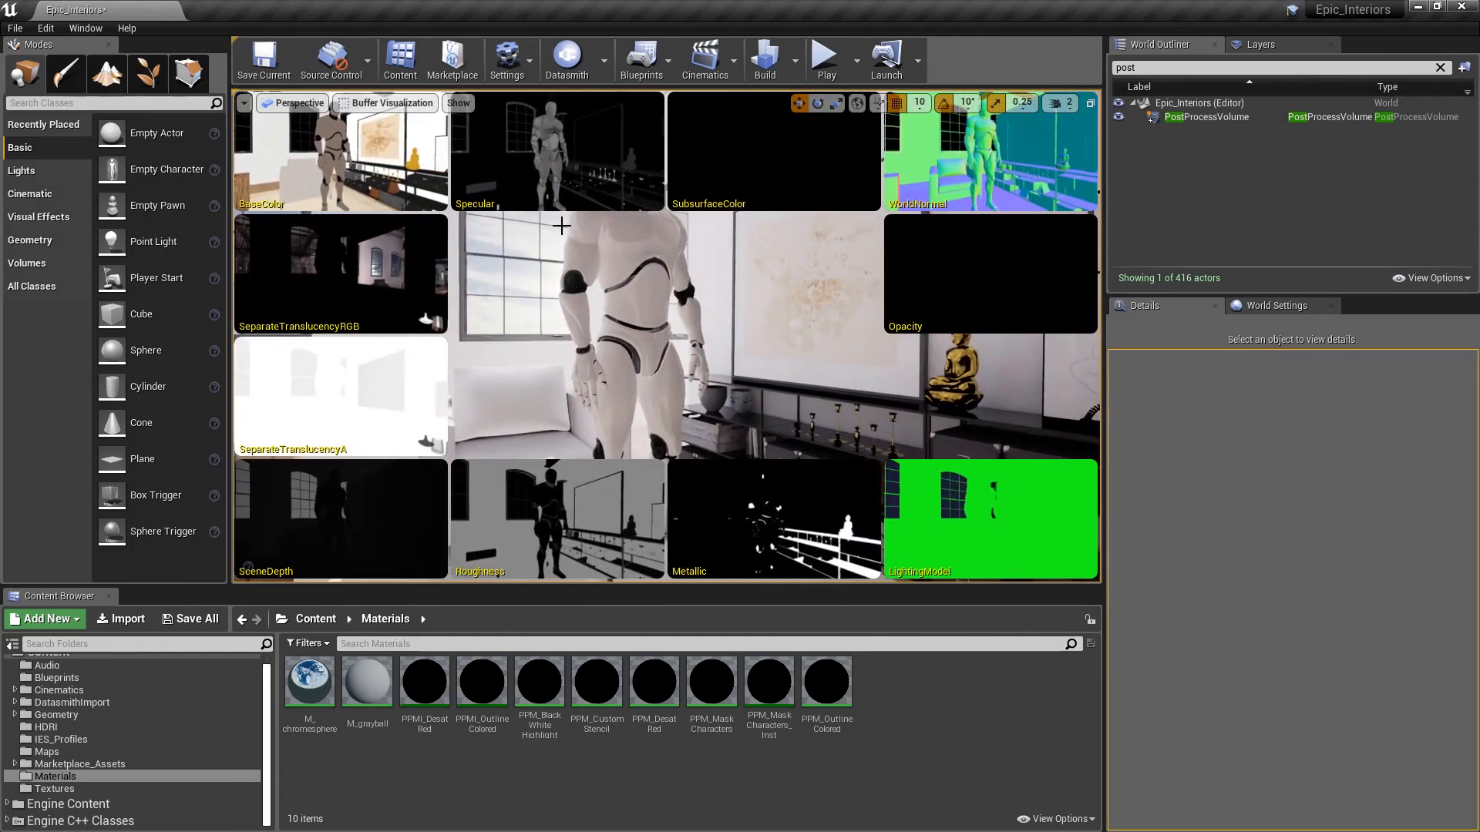
- Switch the viewport to the Custom Depth buffer visualization
click(390, 103)
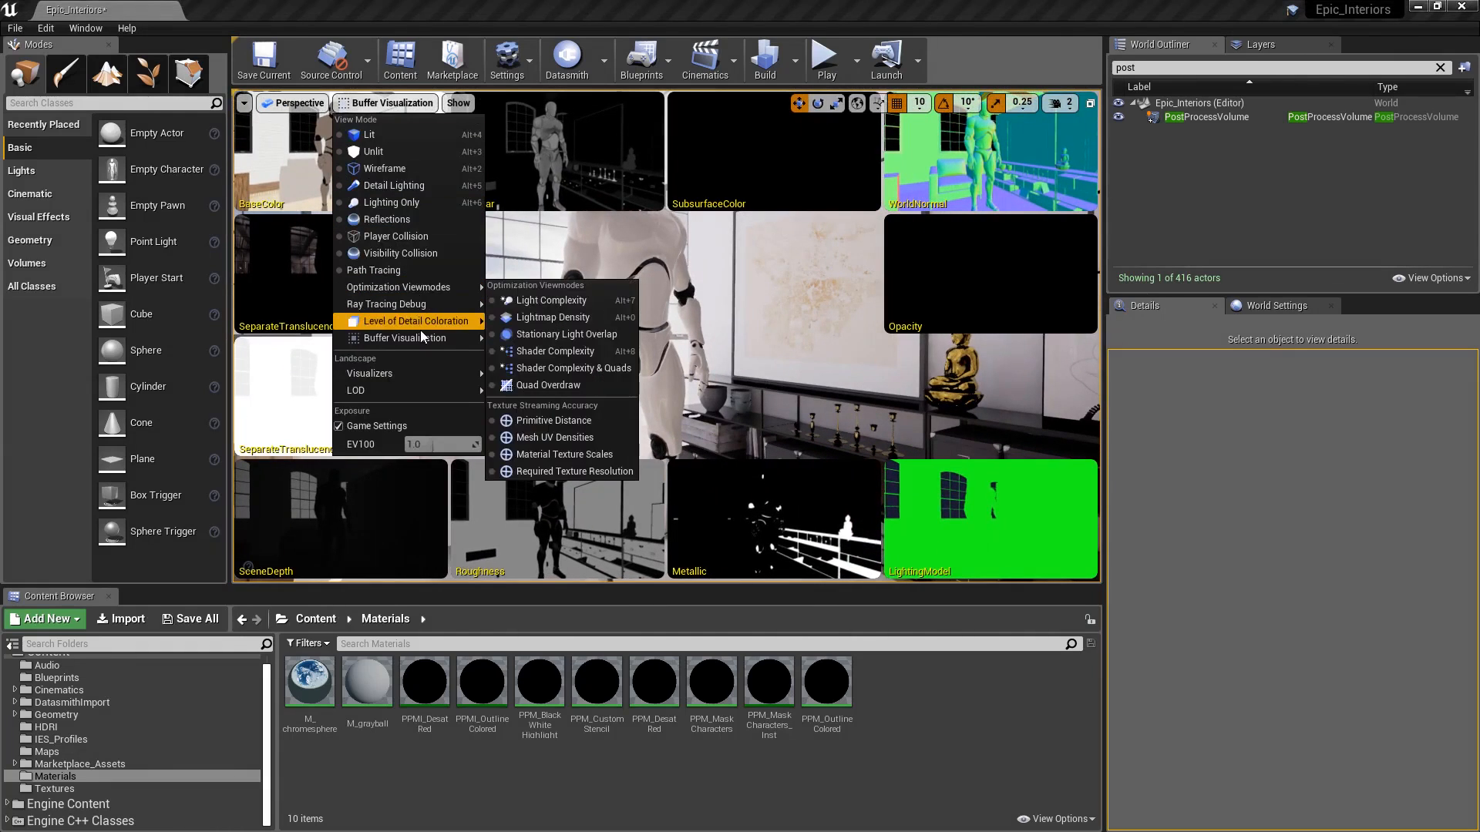
mouse_move(424, 338)
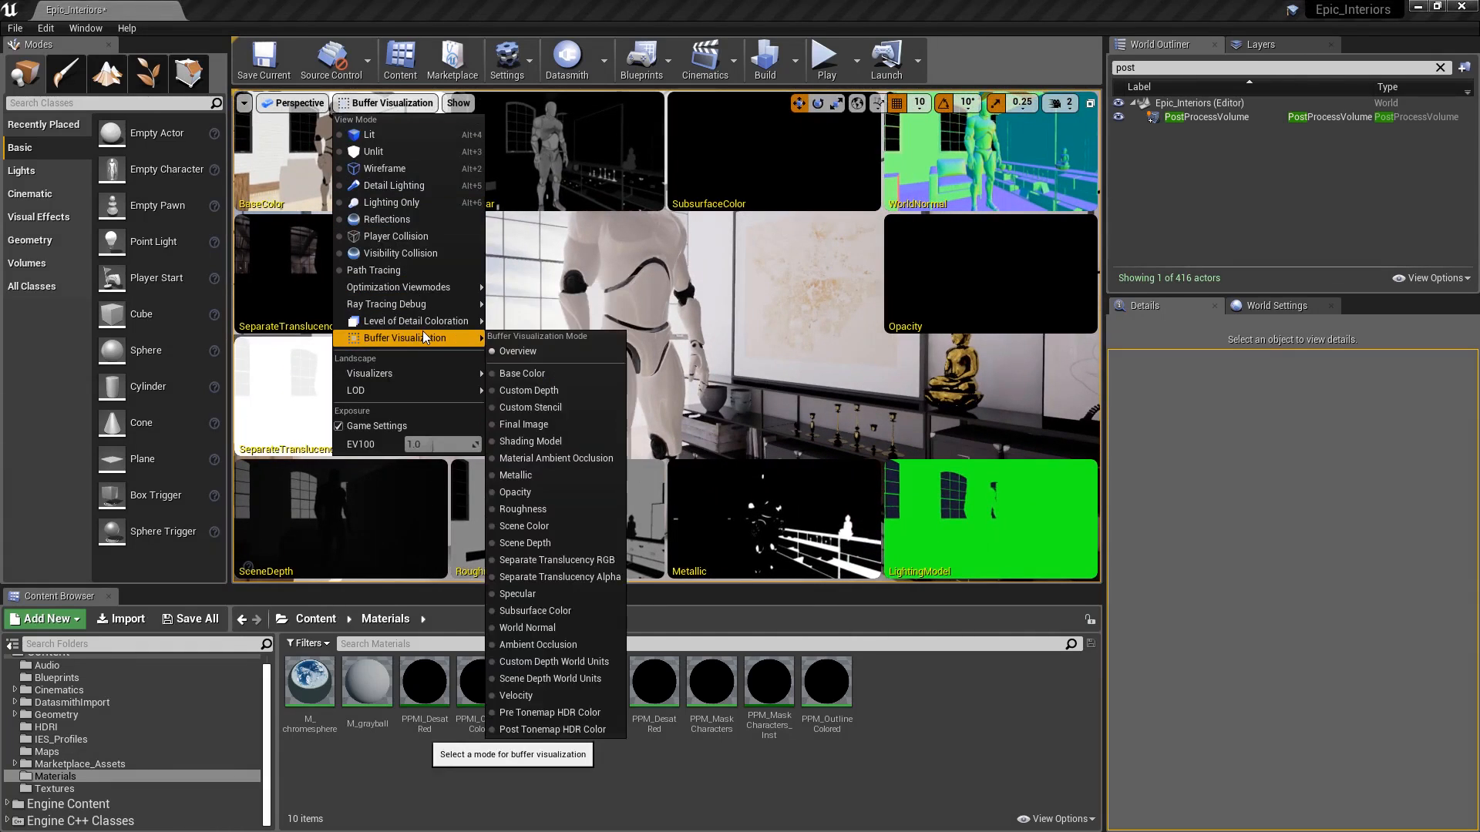
click(529, 390)
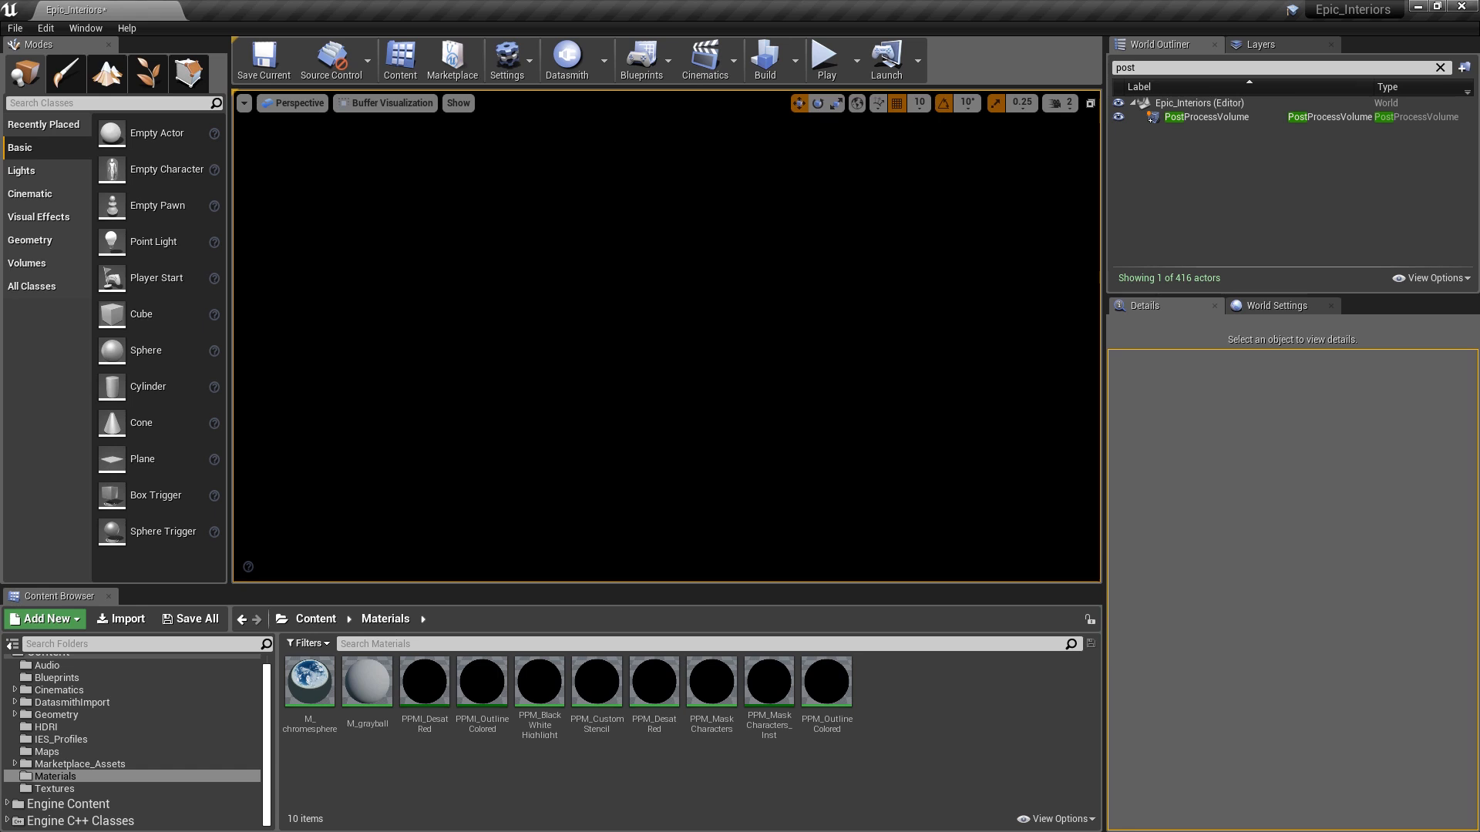
- Switch the viewport to the Scene Depth buffer and pull the camera back
click(377, 103)
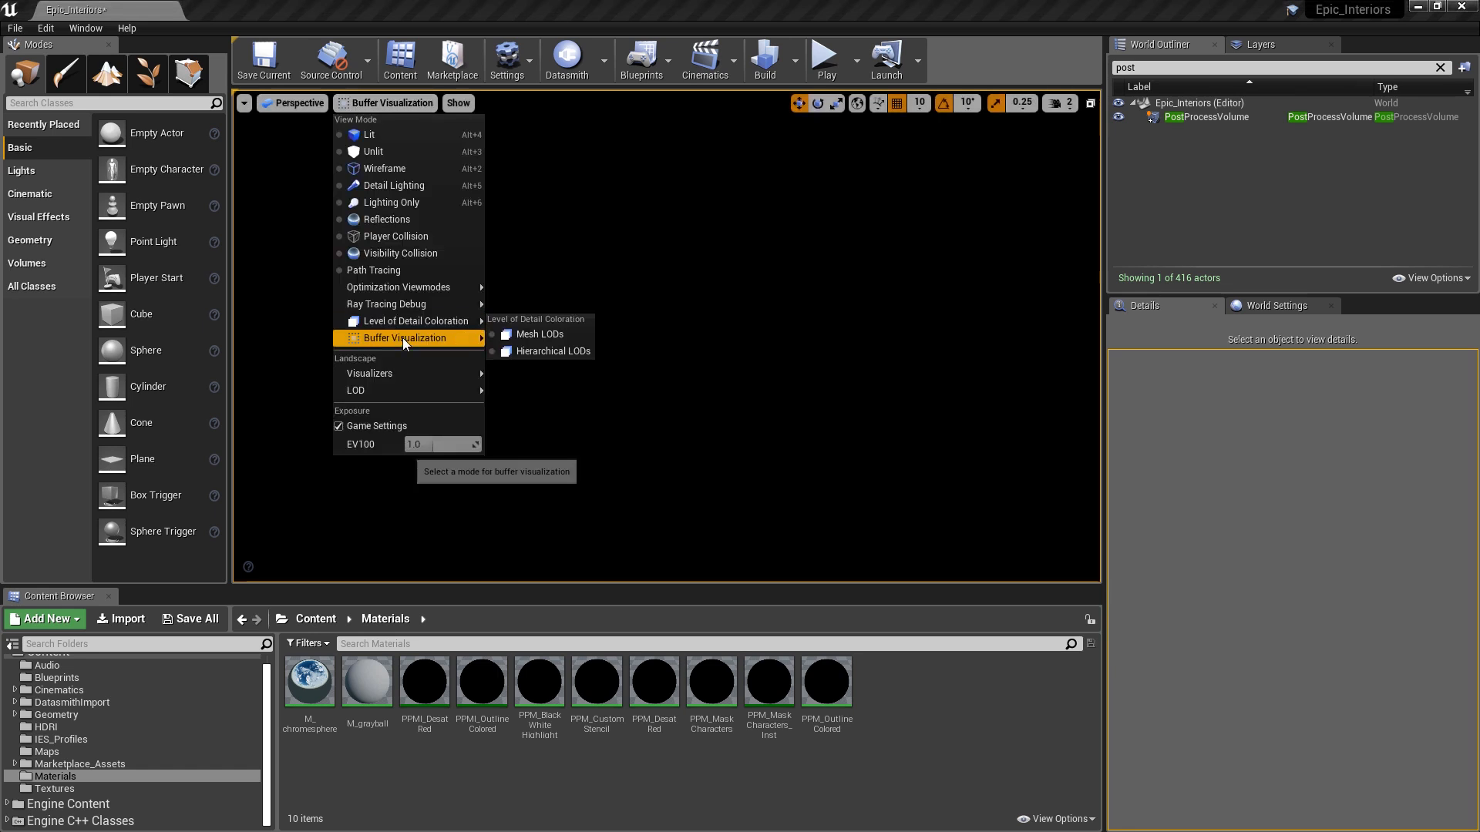
mouse_move(403, 343)
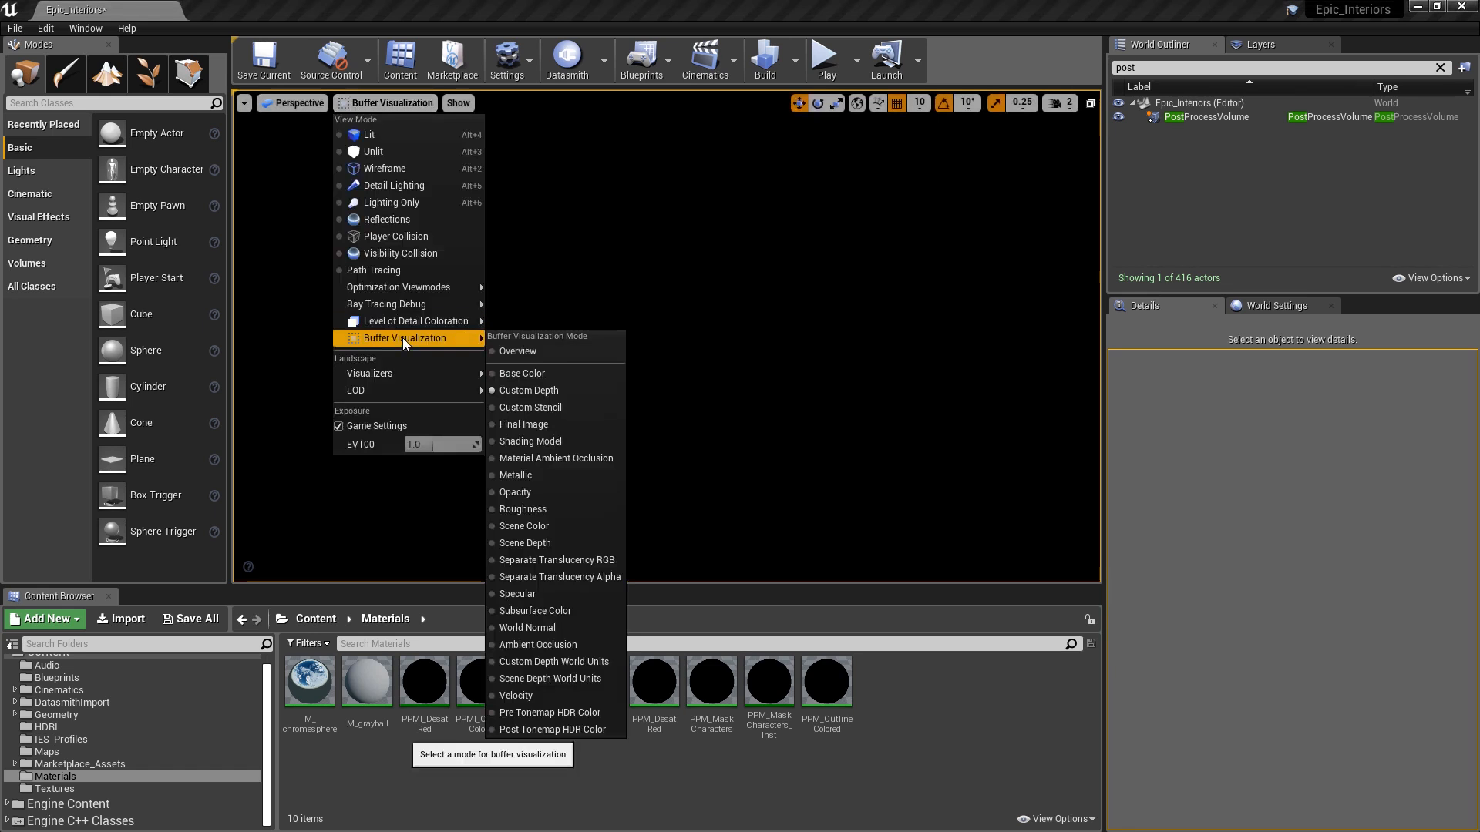
click(520, 541)
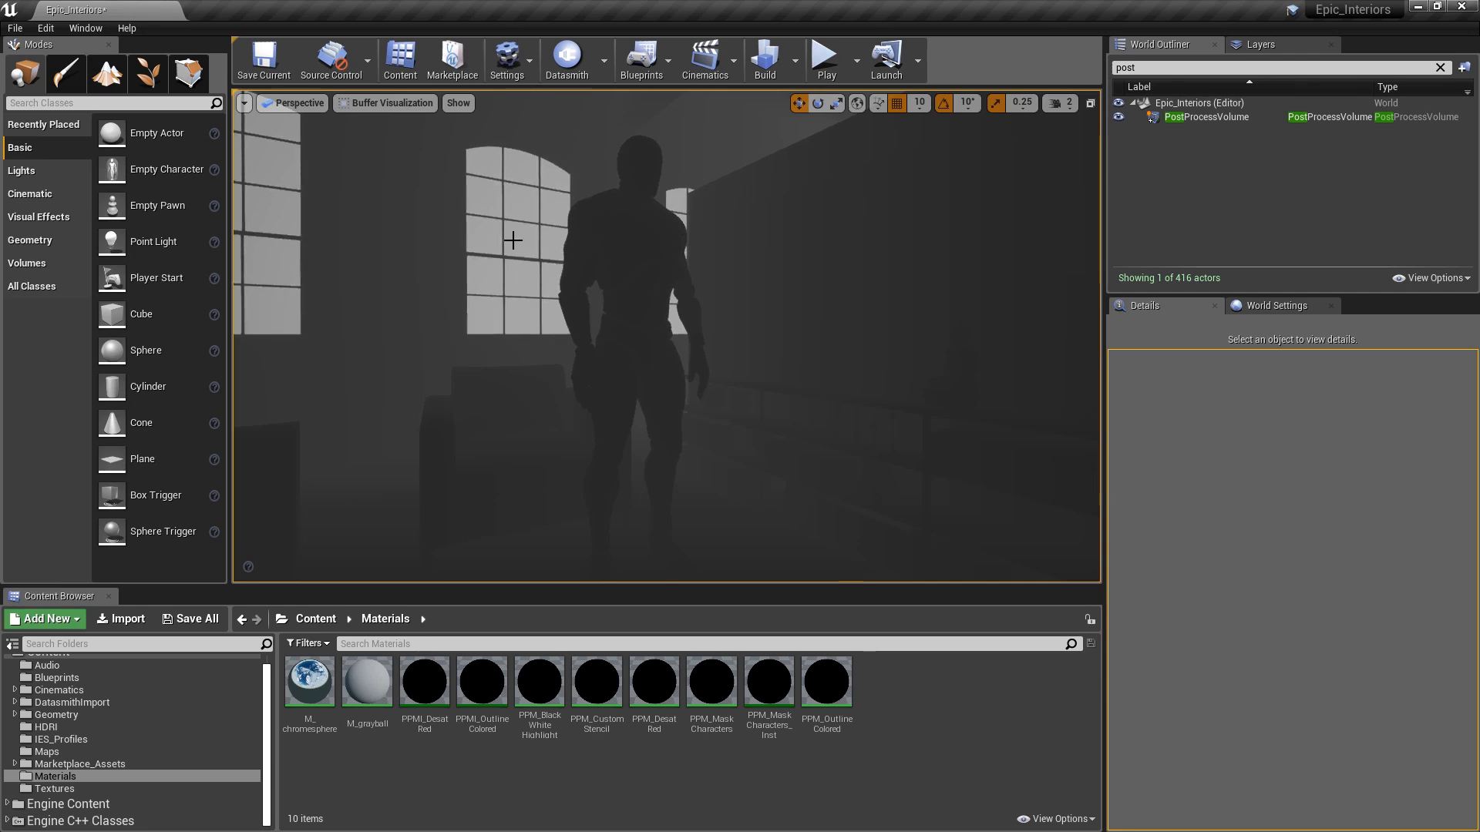
right_drag(763, 355, 538, 208)
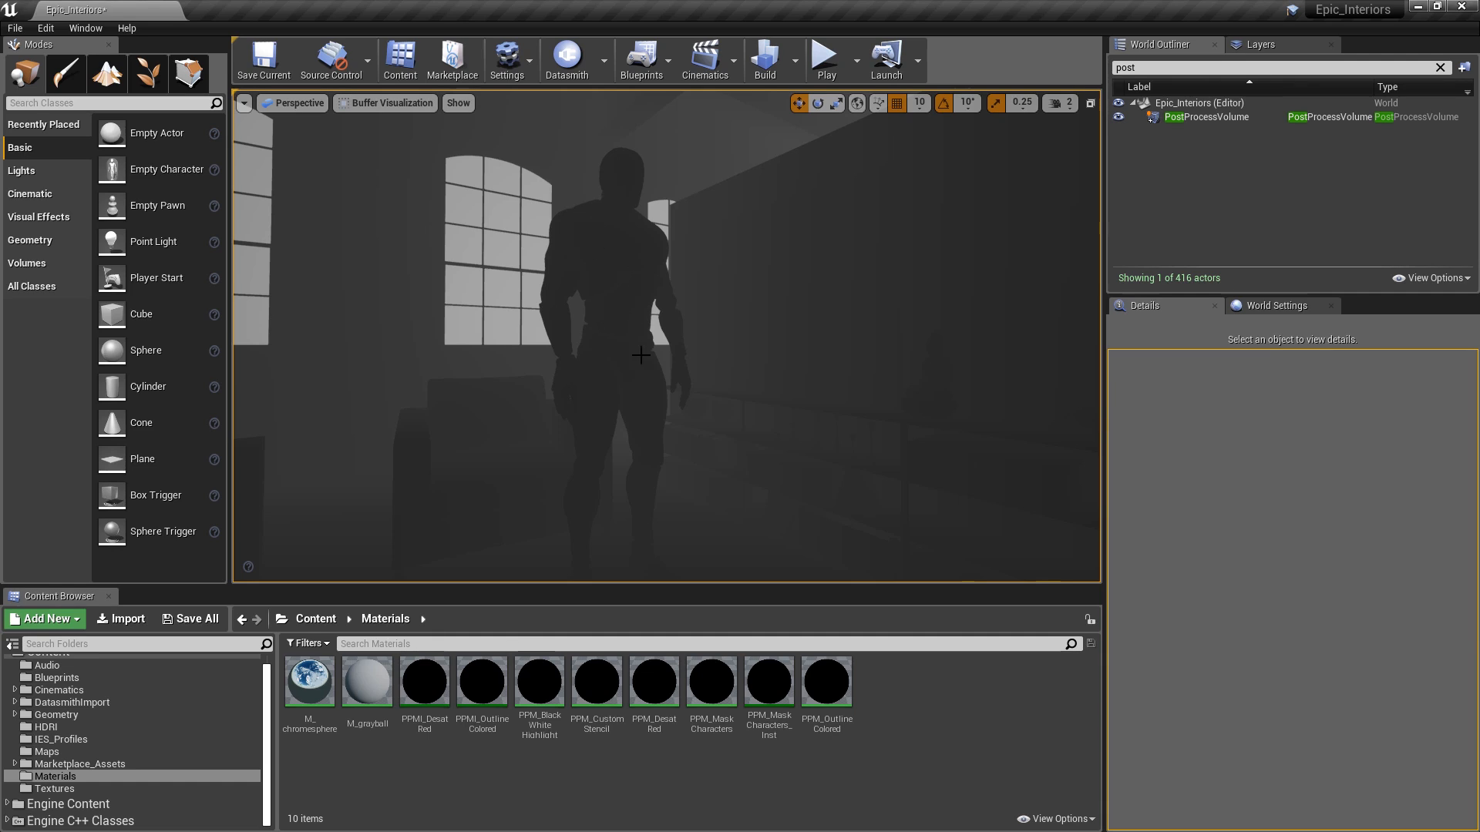
- Select the mannequin and enable Render CustomDepth Pass, filtering Details by 'depth'
click(630, 248)
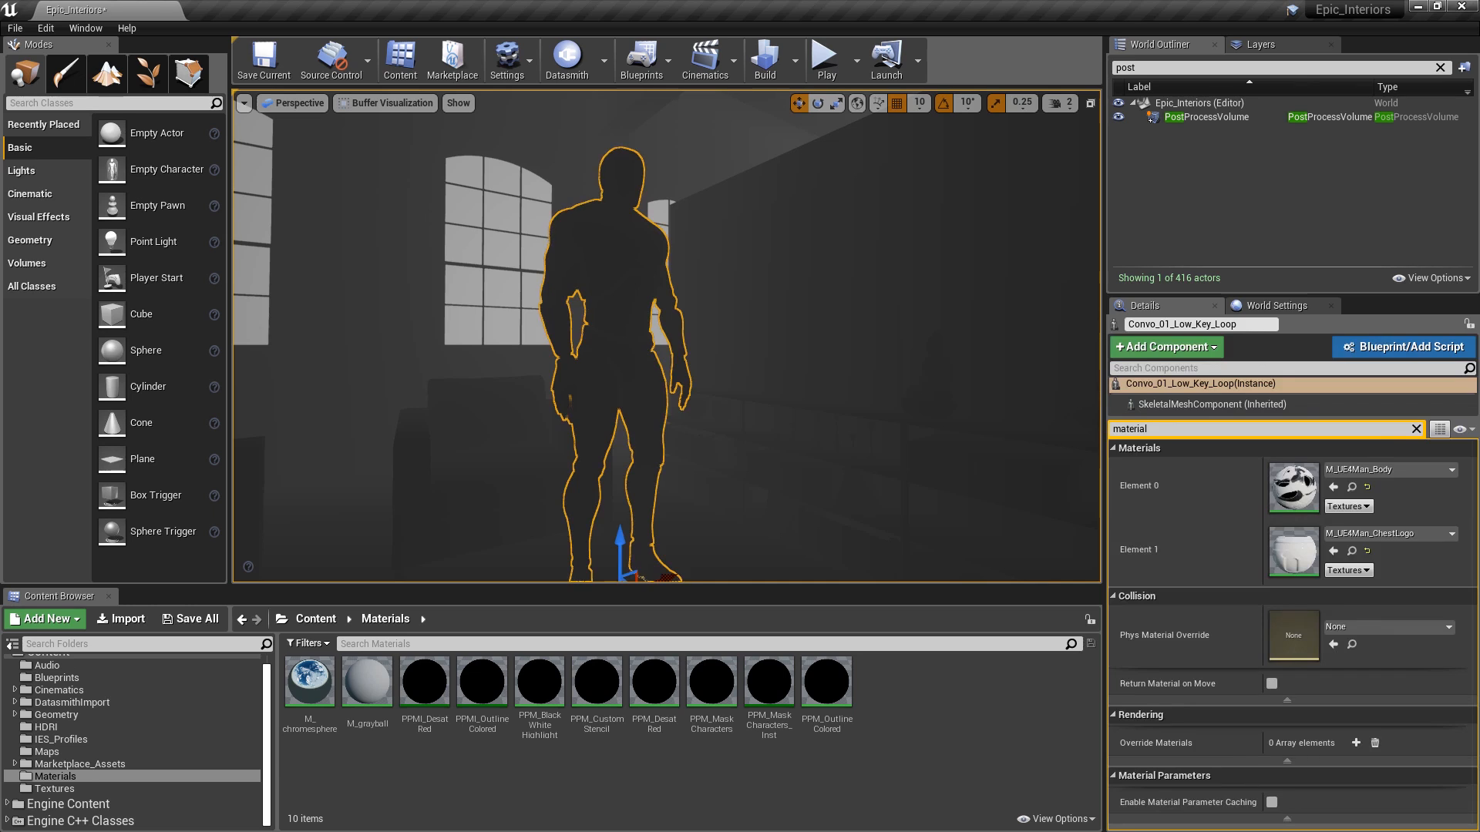
double_click(1152, 429)
text(depth)
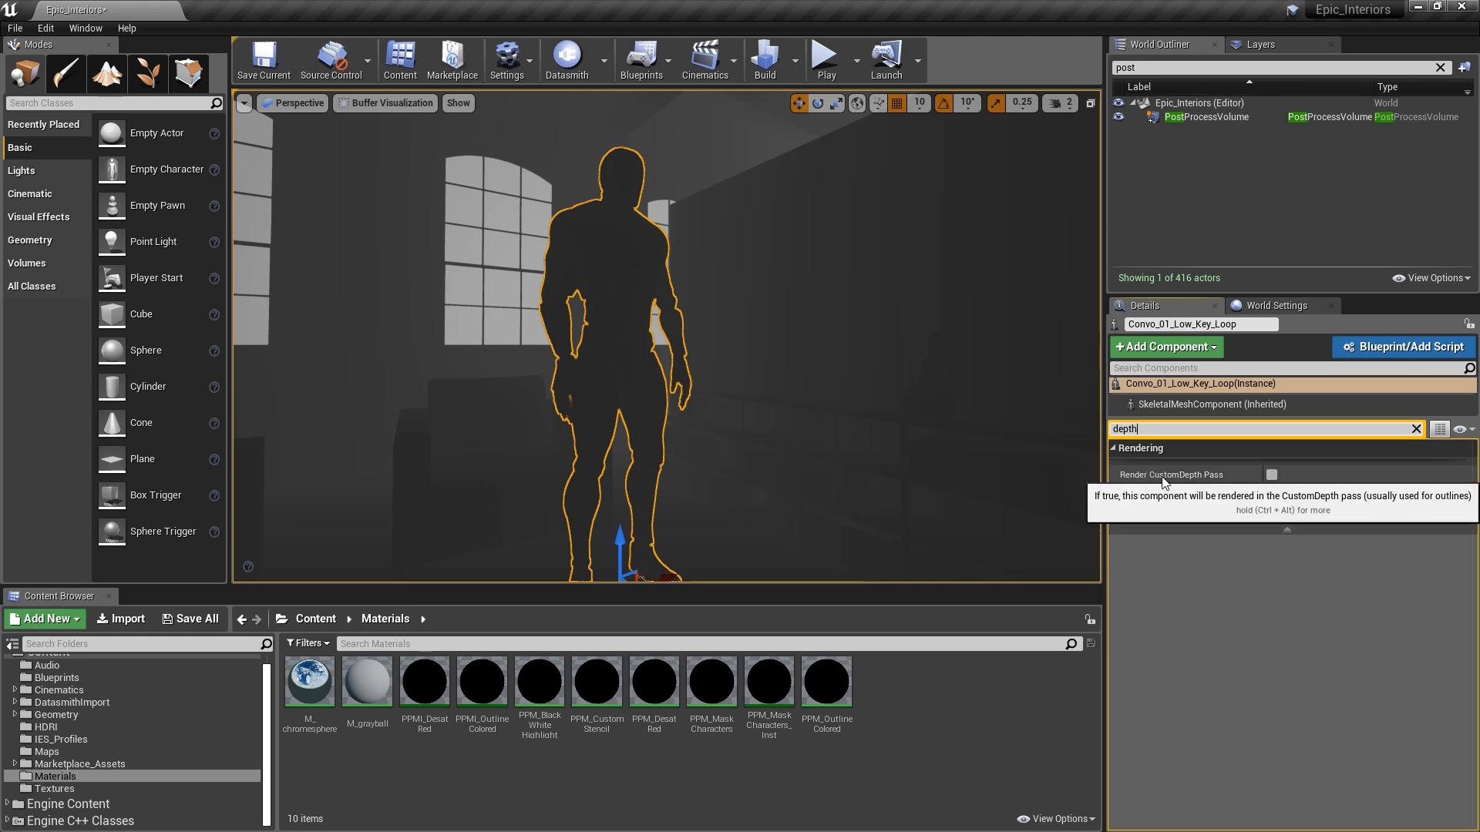
click(1276, 476)
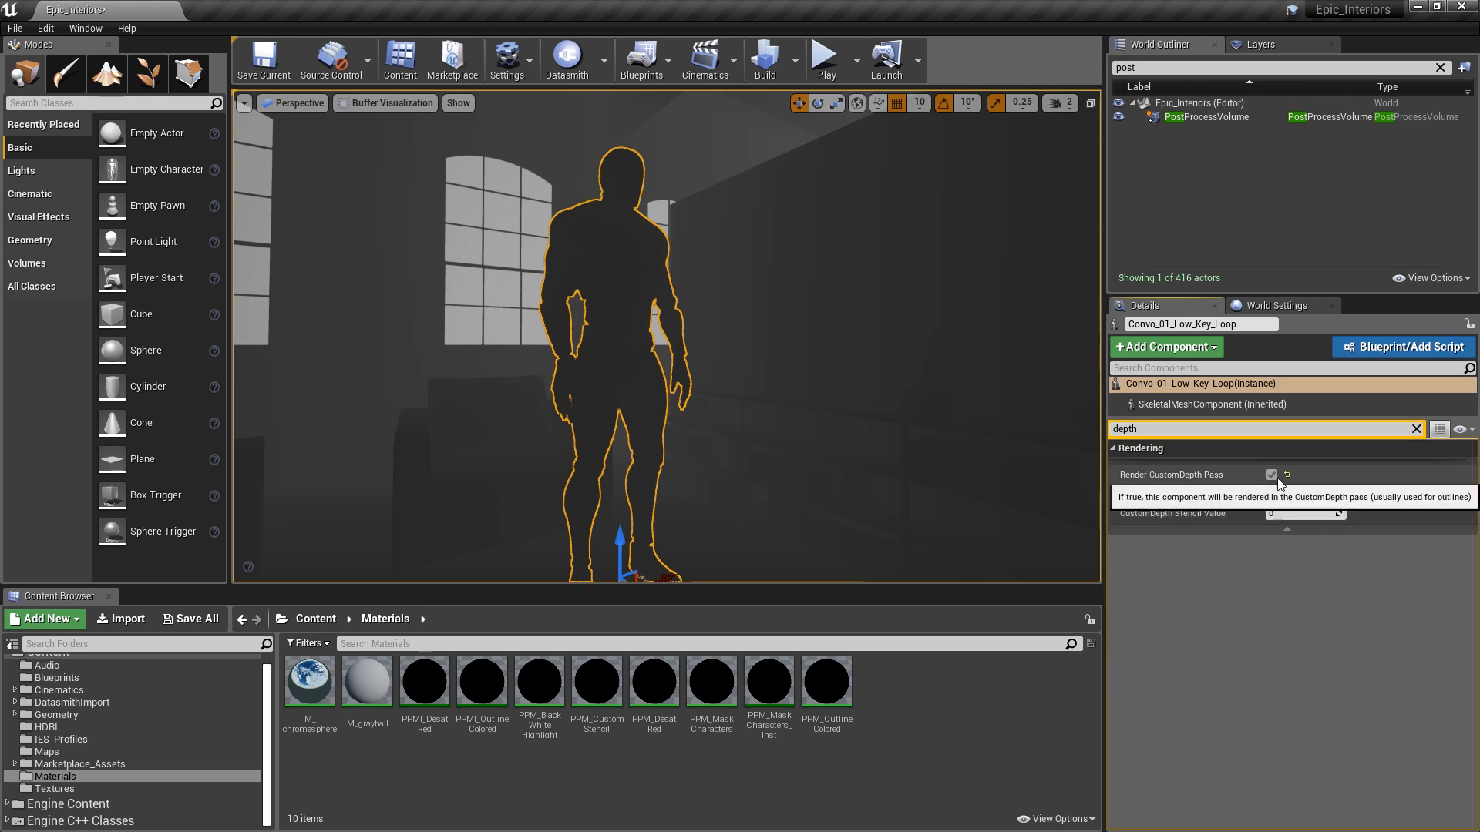
- Check the mannequin's silhouette in the Custom Depth buffer, then return the viewport to Lit
click(392, 105)
mouse_move(409, 341)
click(541, 391)
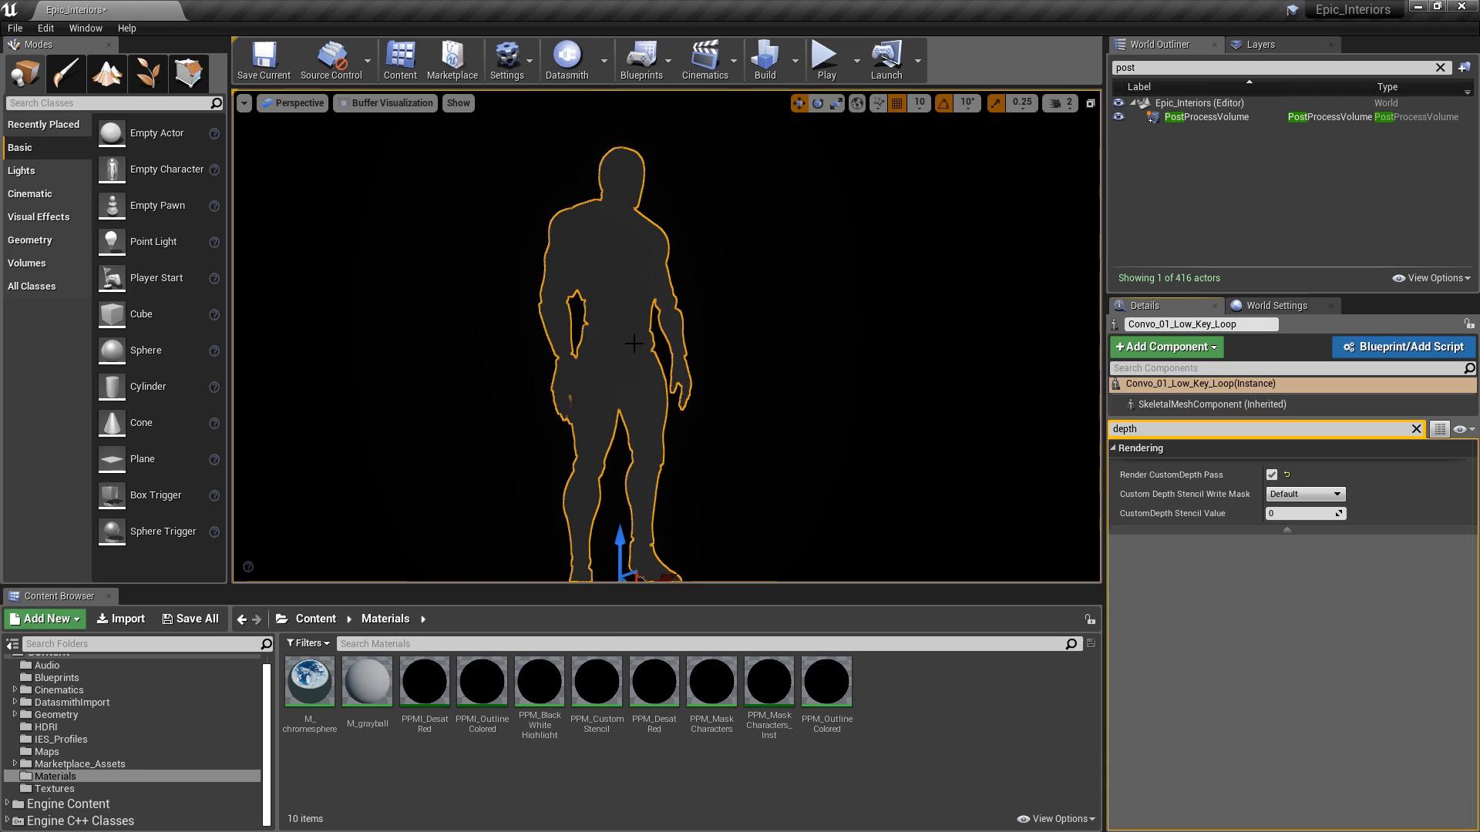
click(383, 103)
click(370, 136)
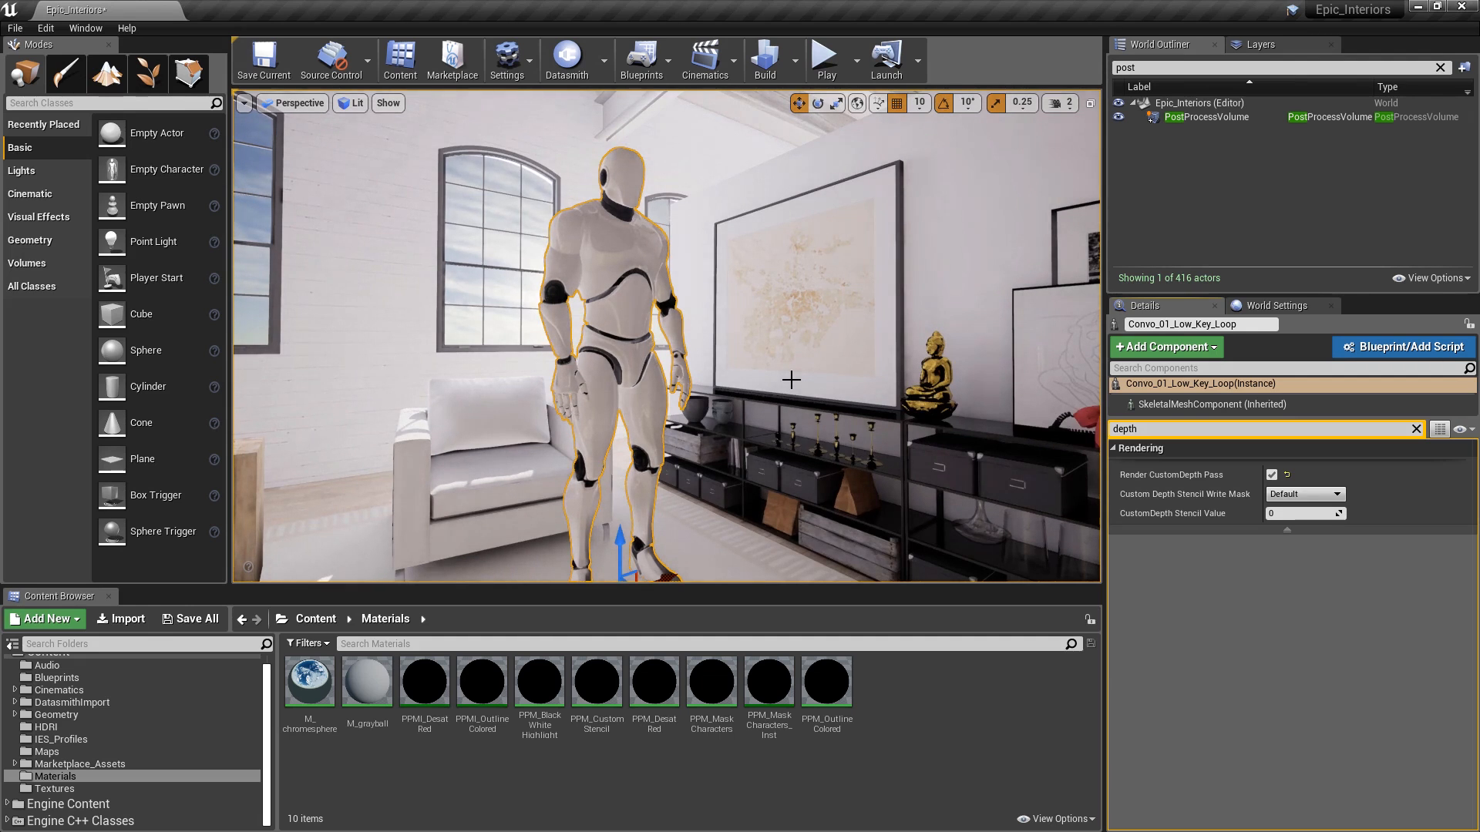
- Filter the PostProcessVolume's Details by 'material' and add one Post Process Materials entry as an Asset reference
click(1208, 119)
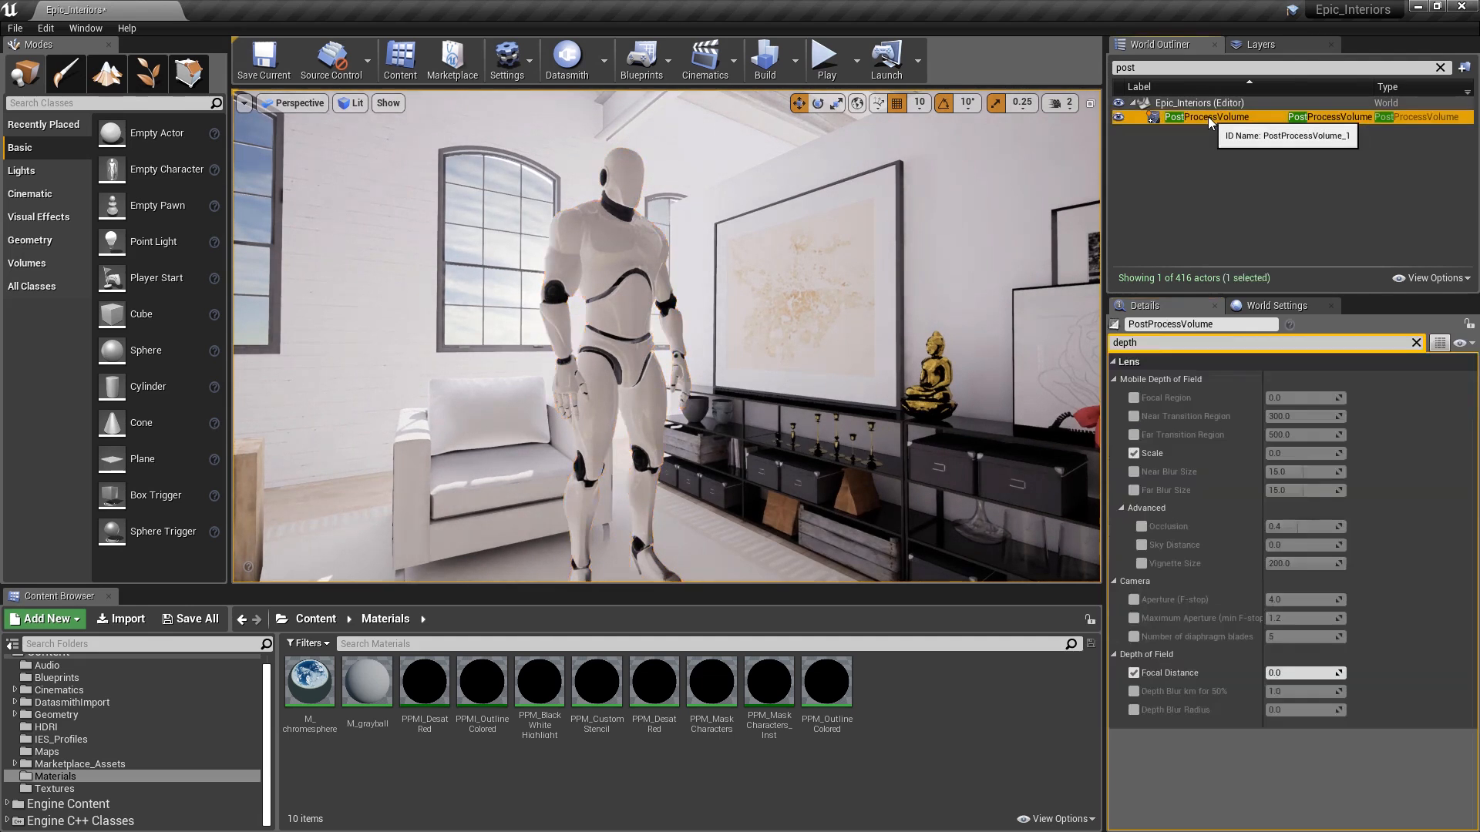
drag(1150, 345, 1071, 350)
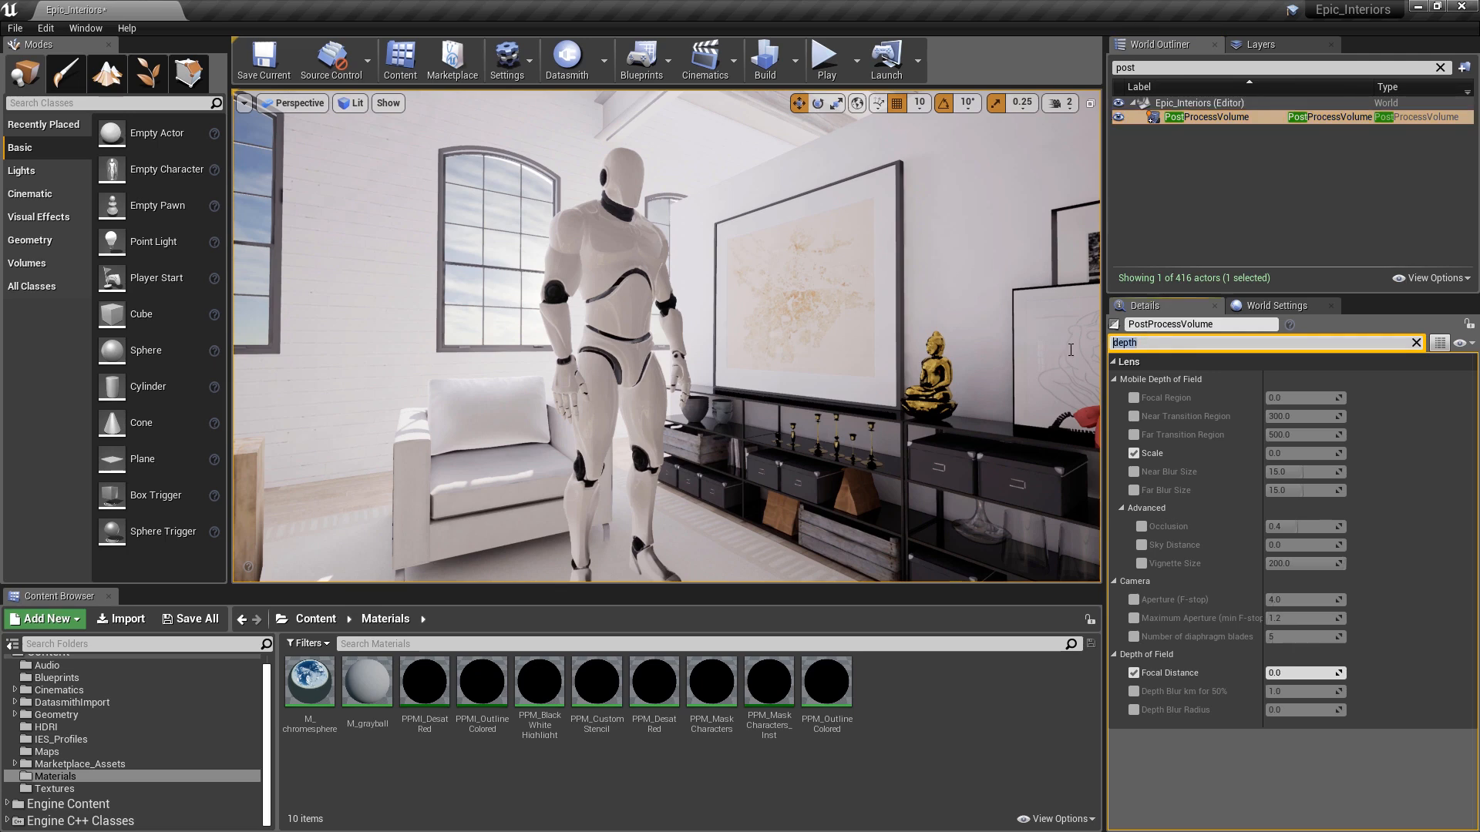
text(material)
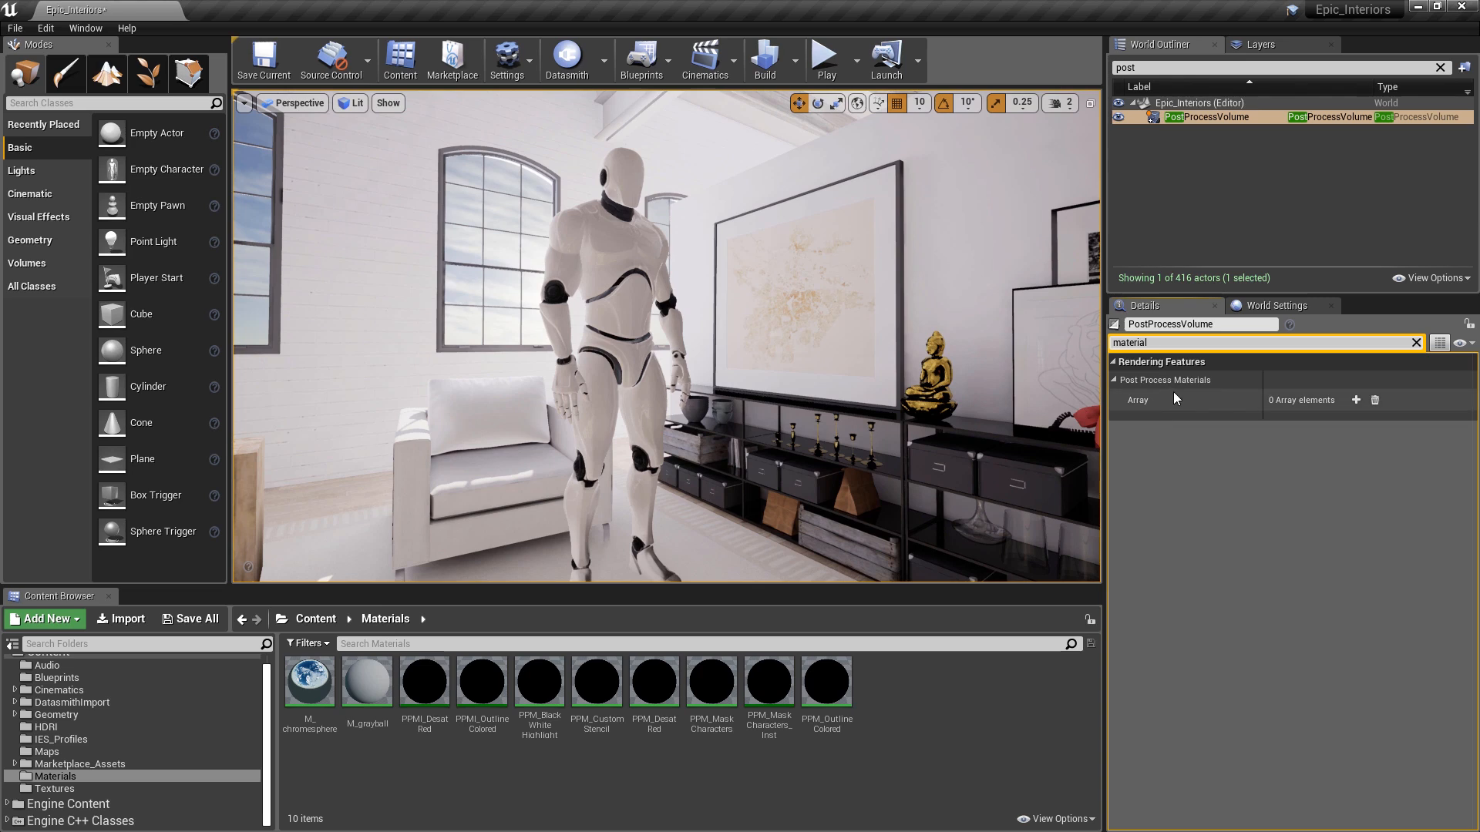
click(1356, 400)
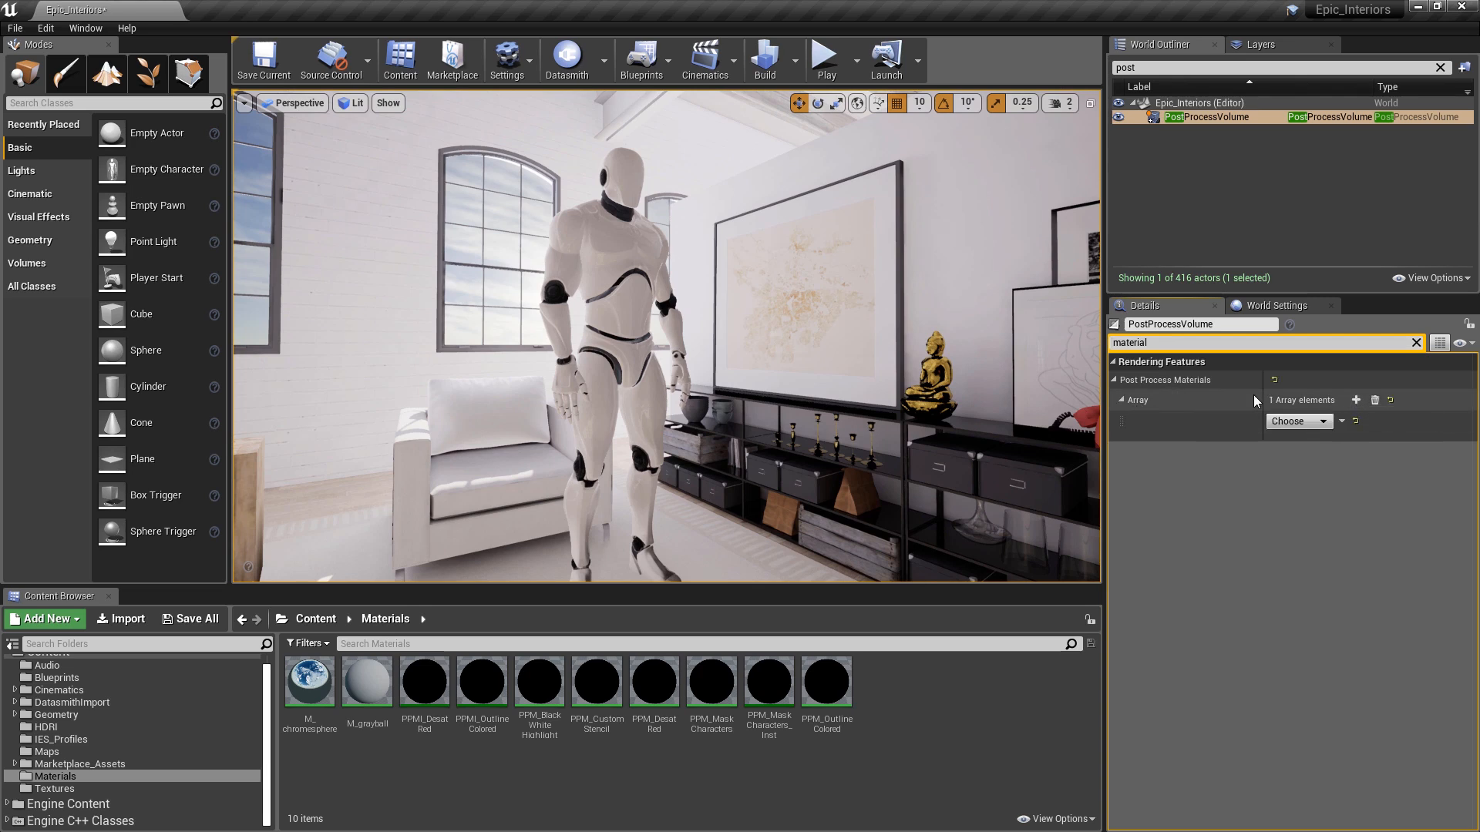
click(1323, 422)
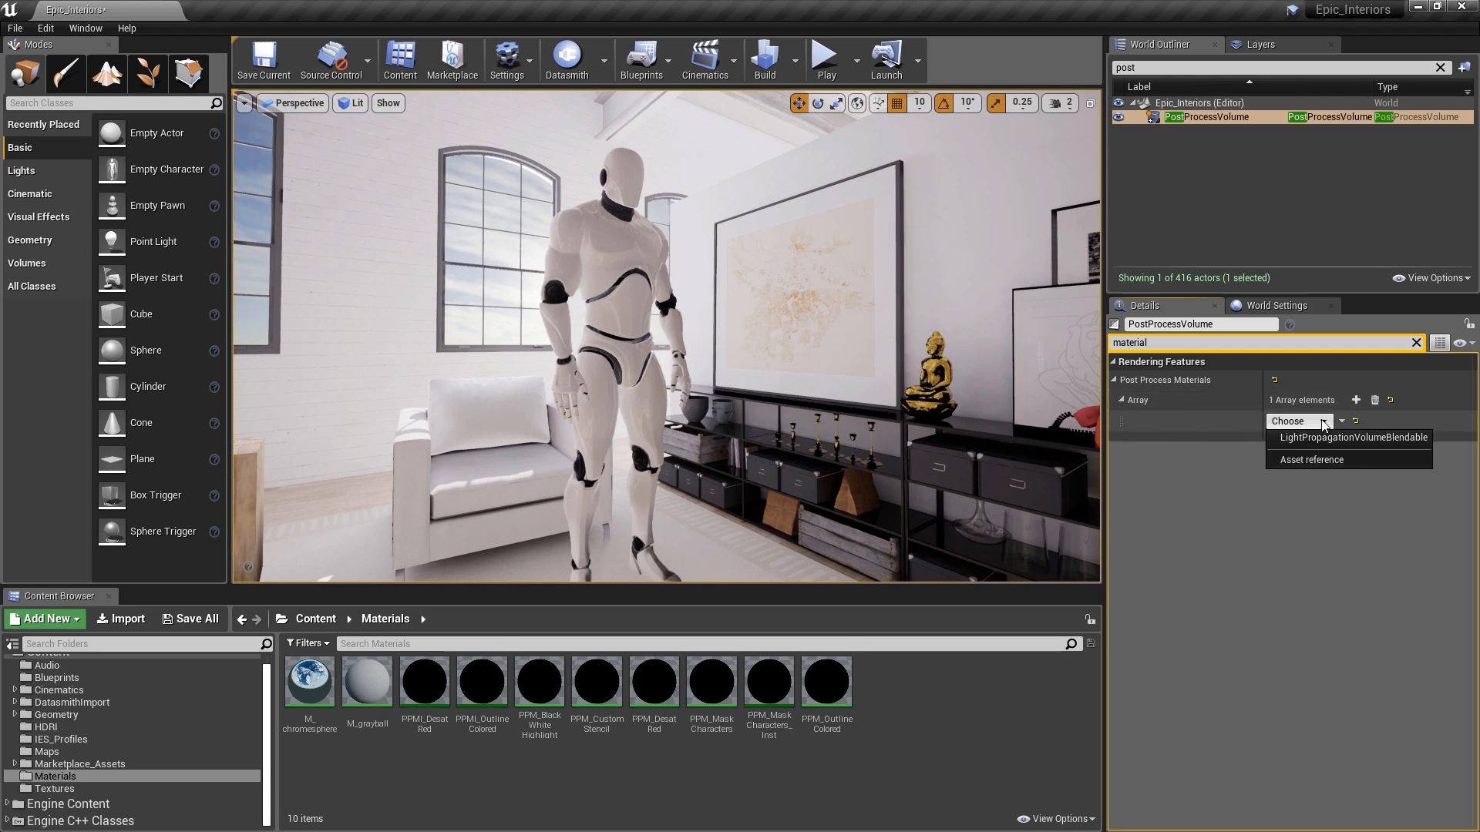
click(1311, 461)
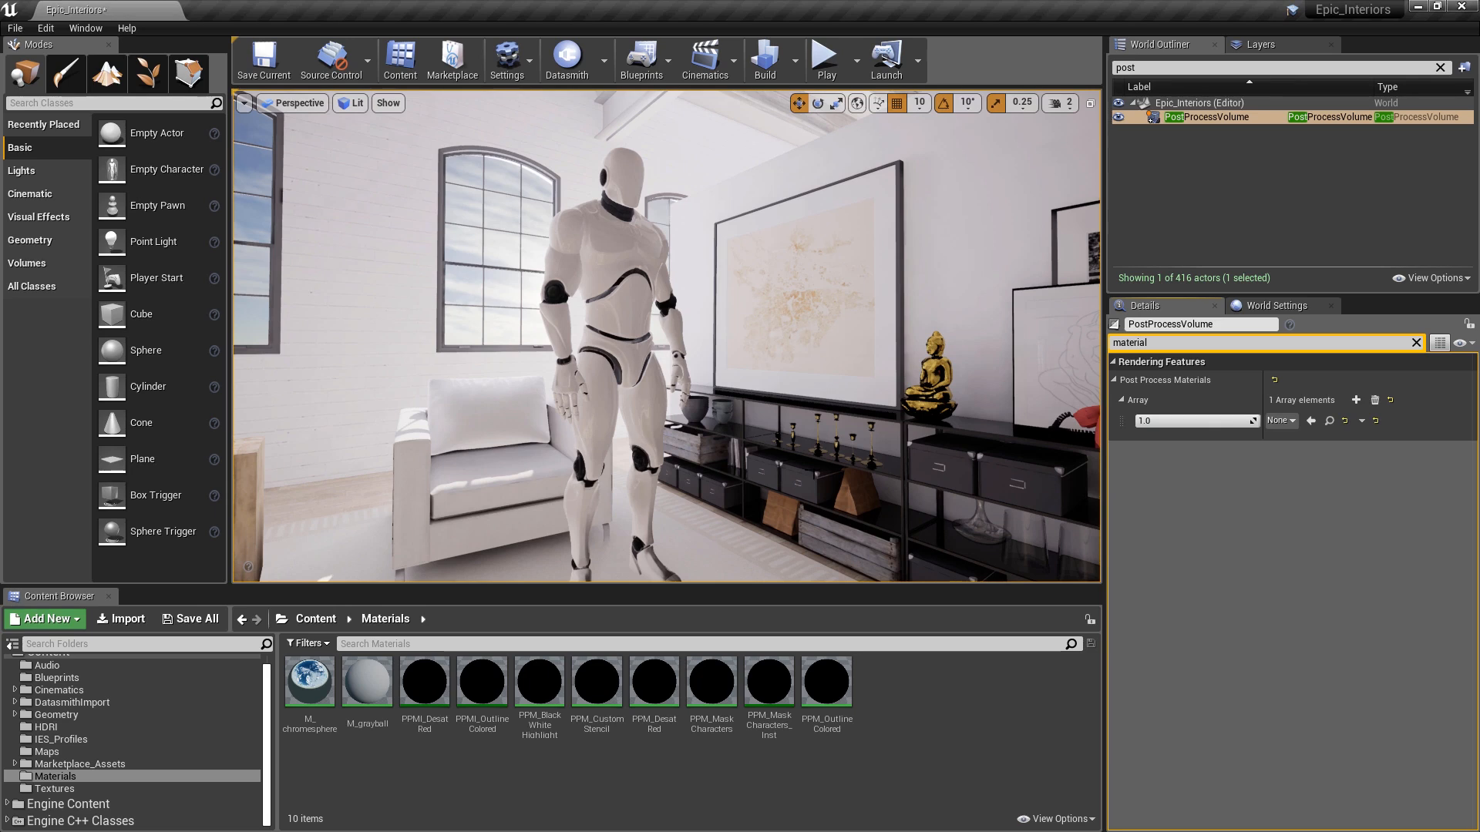
- Create a new material named PPM_CustomDepth in the Materials folder
right_click(912, 678)
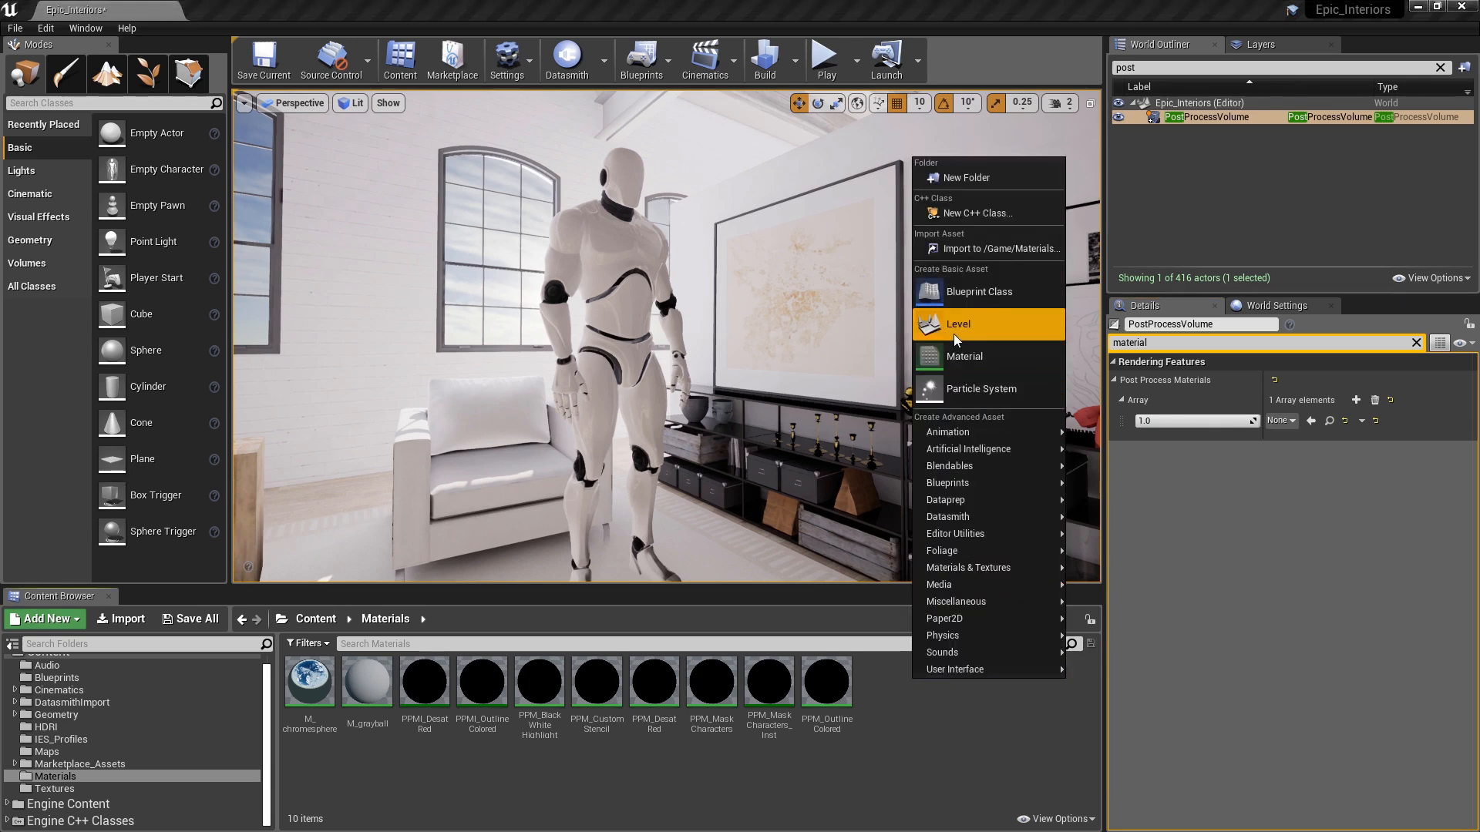
click(955, 353)
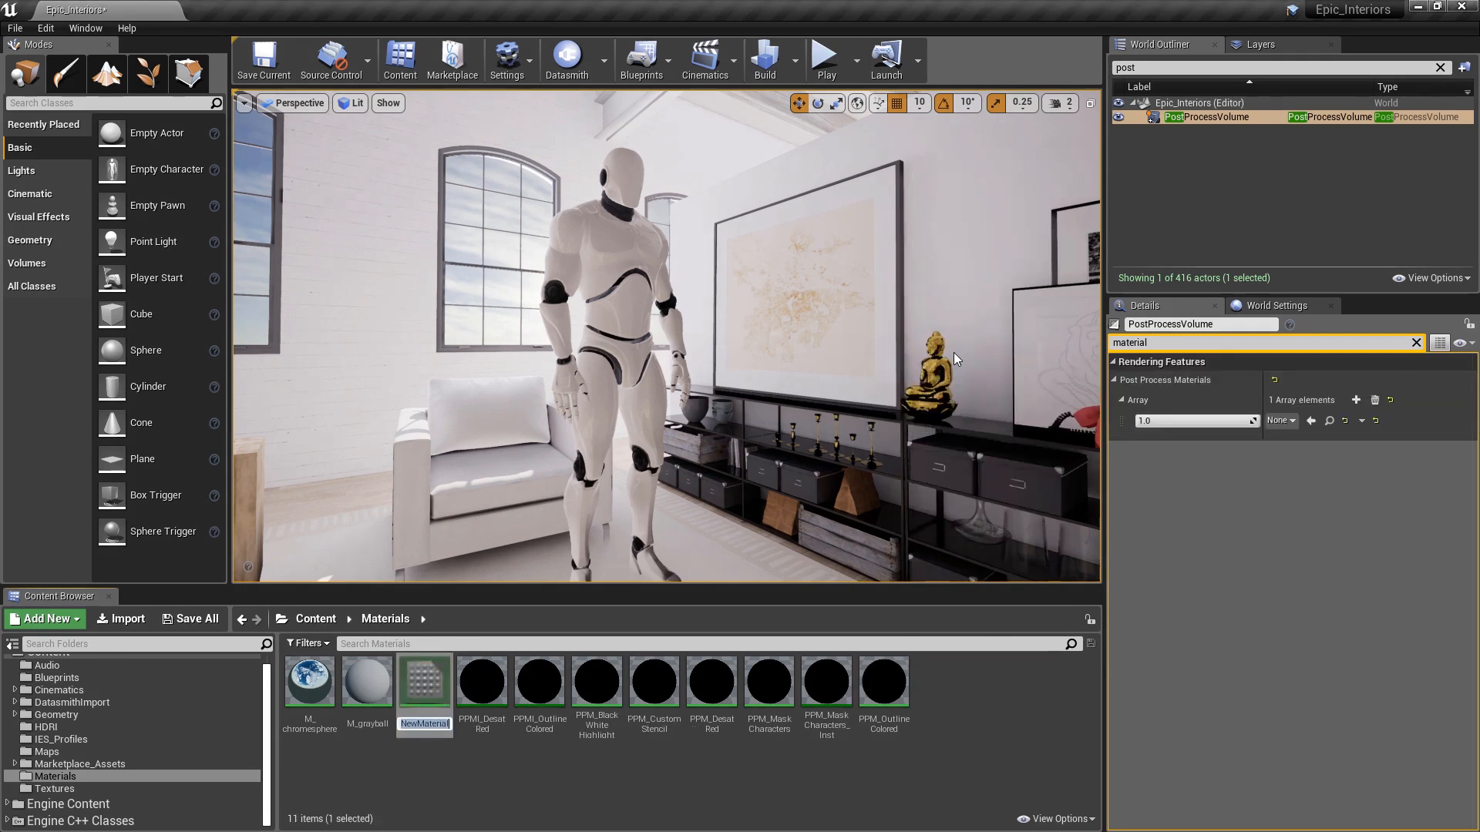
text(M_CustomDepth)
key(Return)
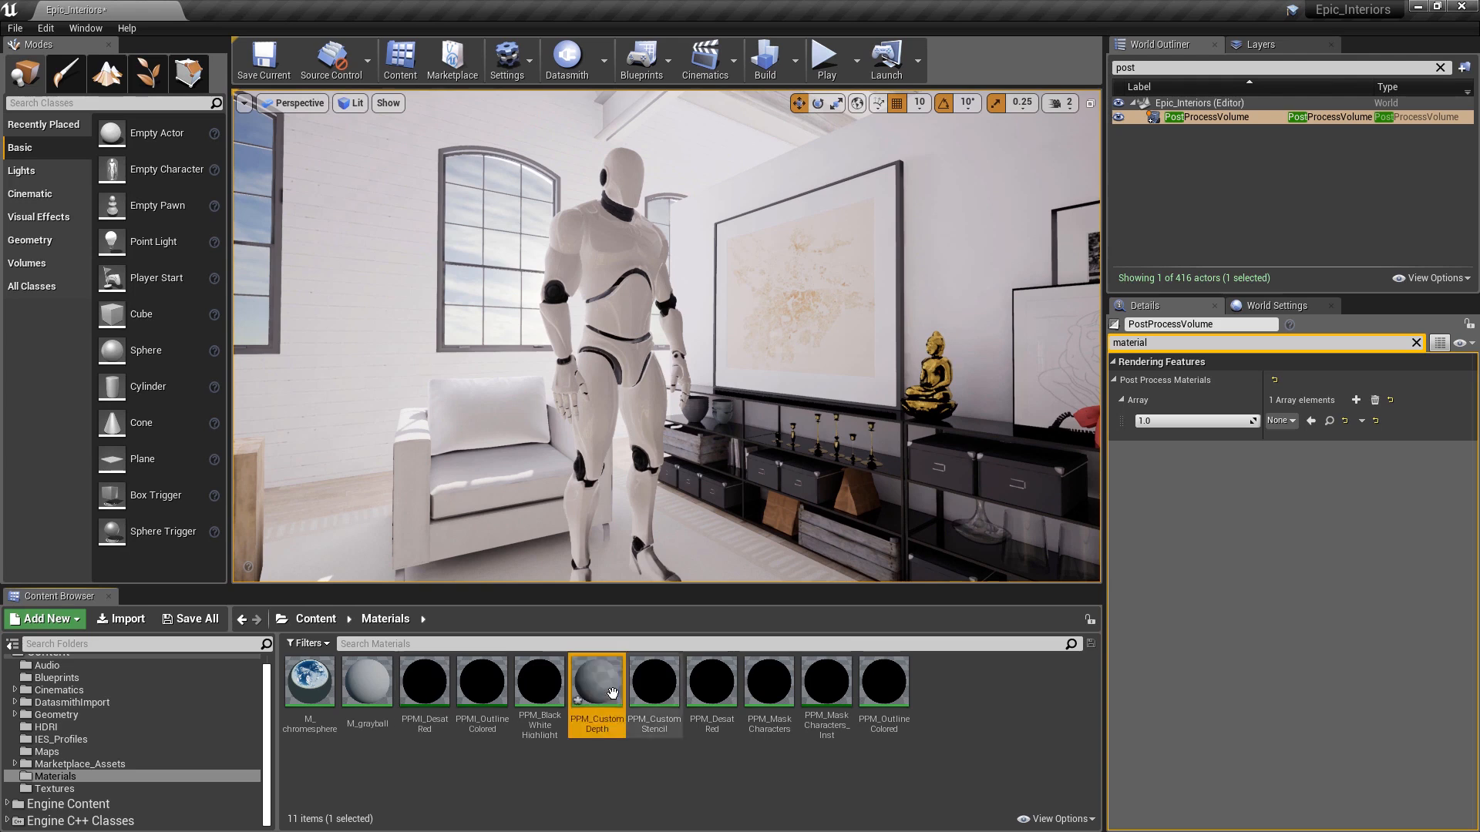
- Open PPM_CustomDepth and set its Material Domain to Post Process
double_click(596, 682)
right_drag(569, 460, 594, 459)
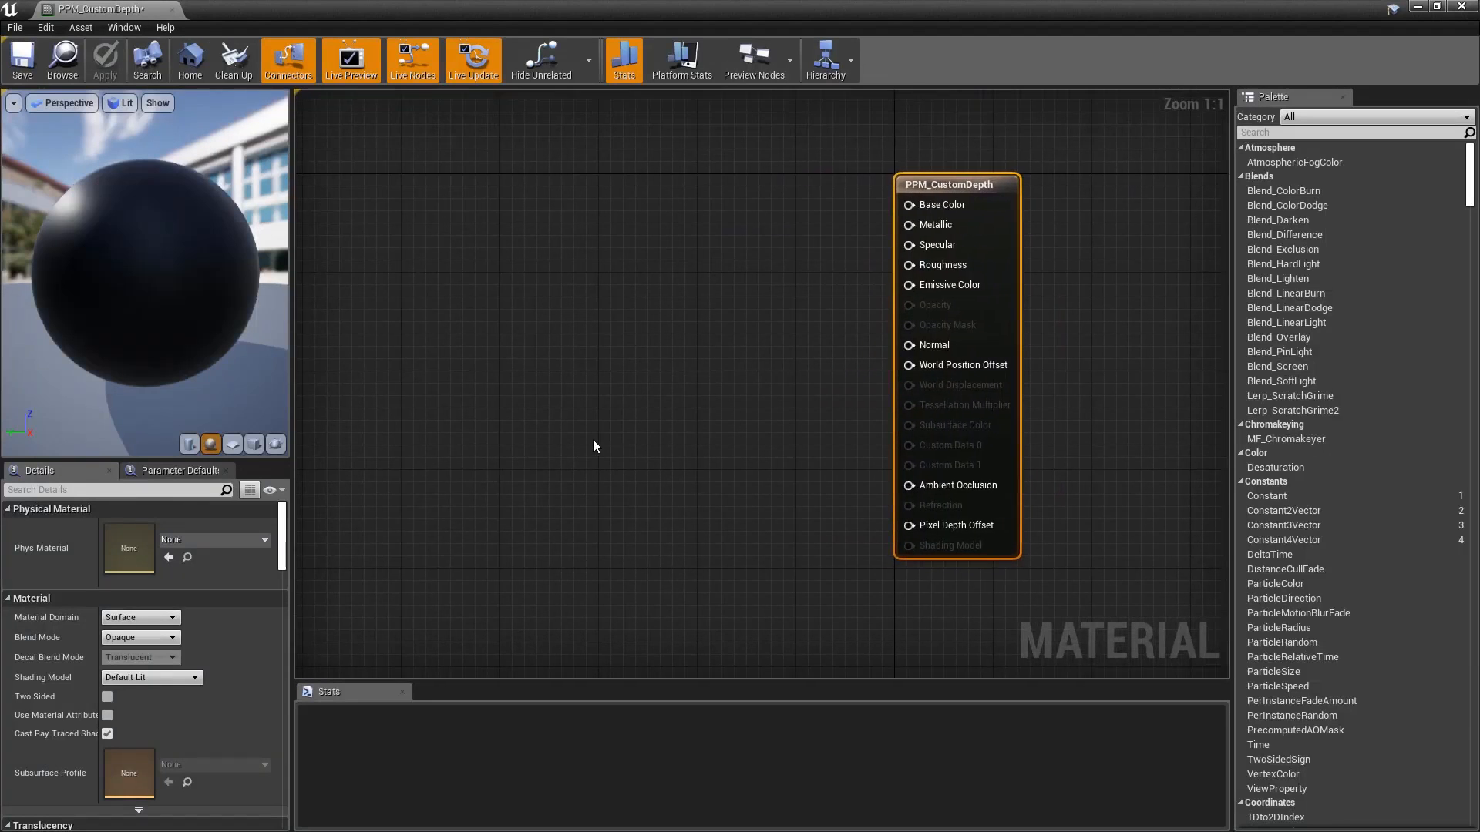
click(124, 619)
click(125, 670)
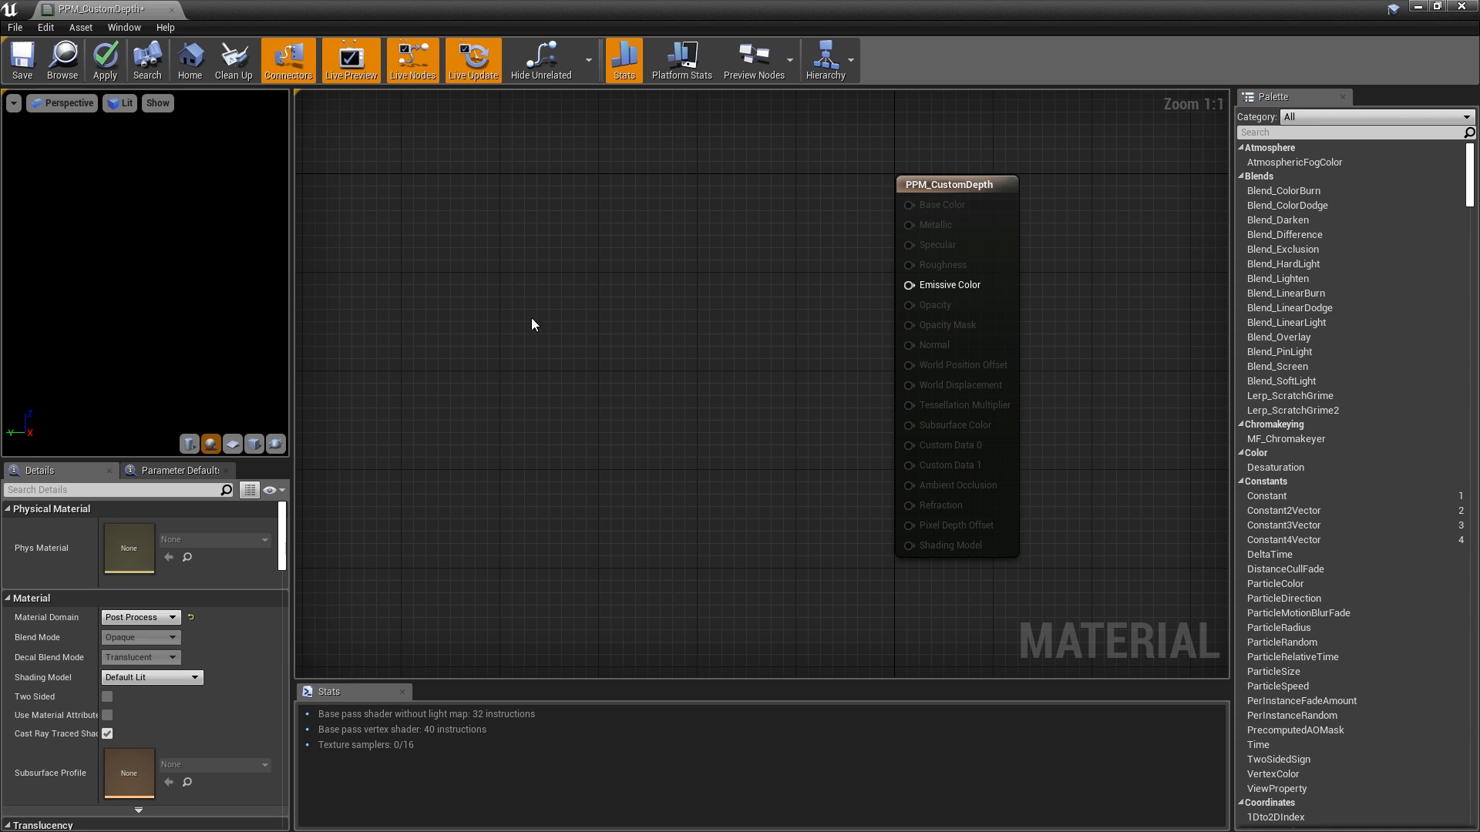
- Add a SceneTexture node to the graph reading PostProcessInput0
right_drag(506, 334, 631, 320)
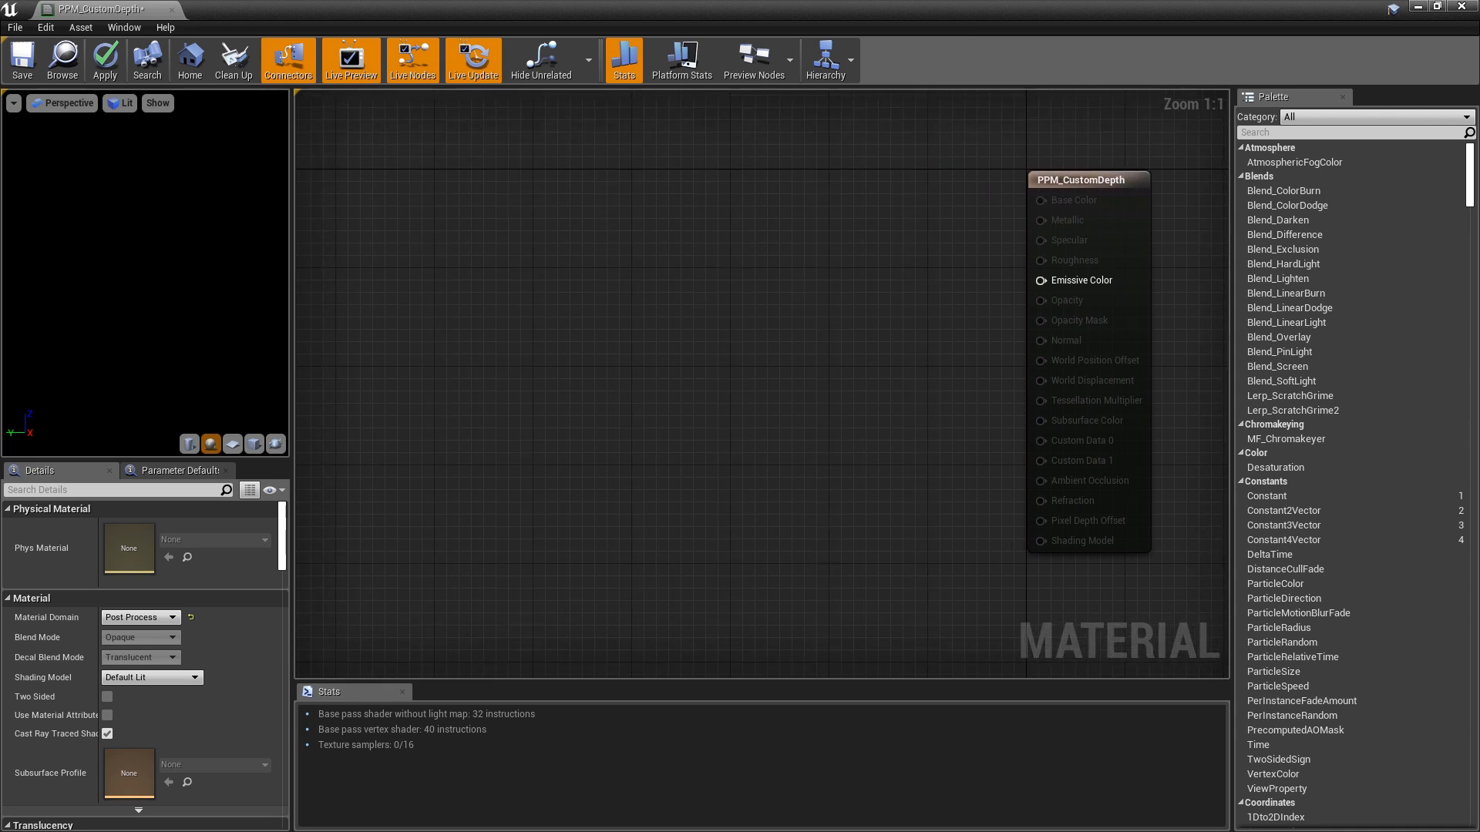
right_click(590, 229)
text(scene)
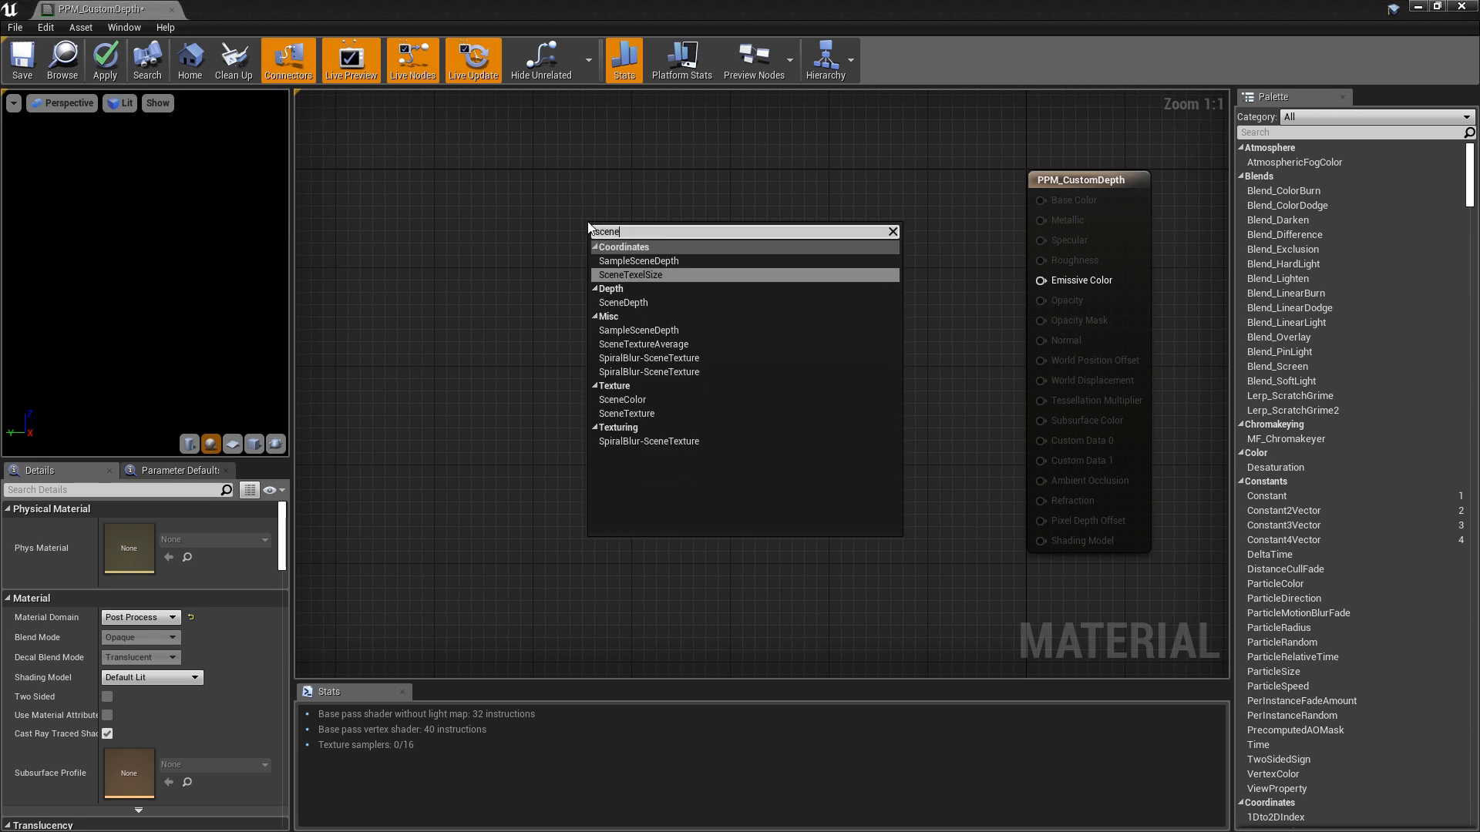
key(Down)
key(Down)
key(Down)
key(Down)
key(Down)
key(Down)
key(Down)
key(Down)
key(Down)
key(Down)
key(Escape)
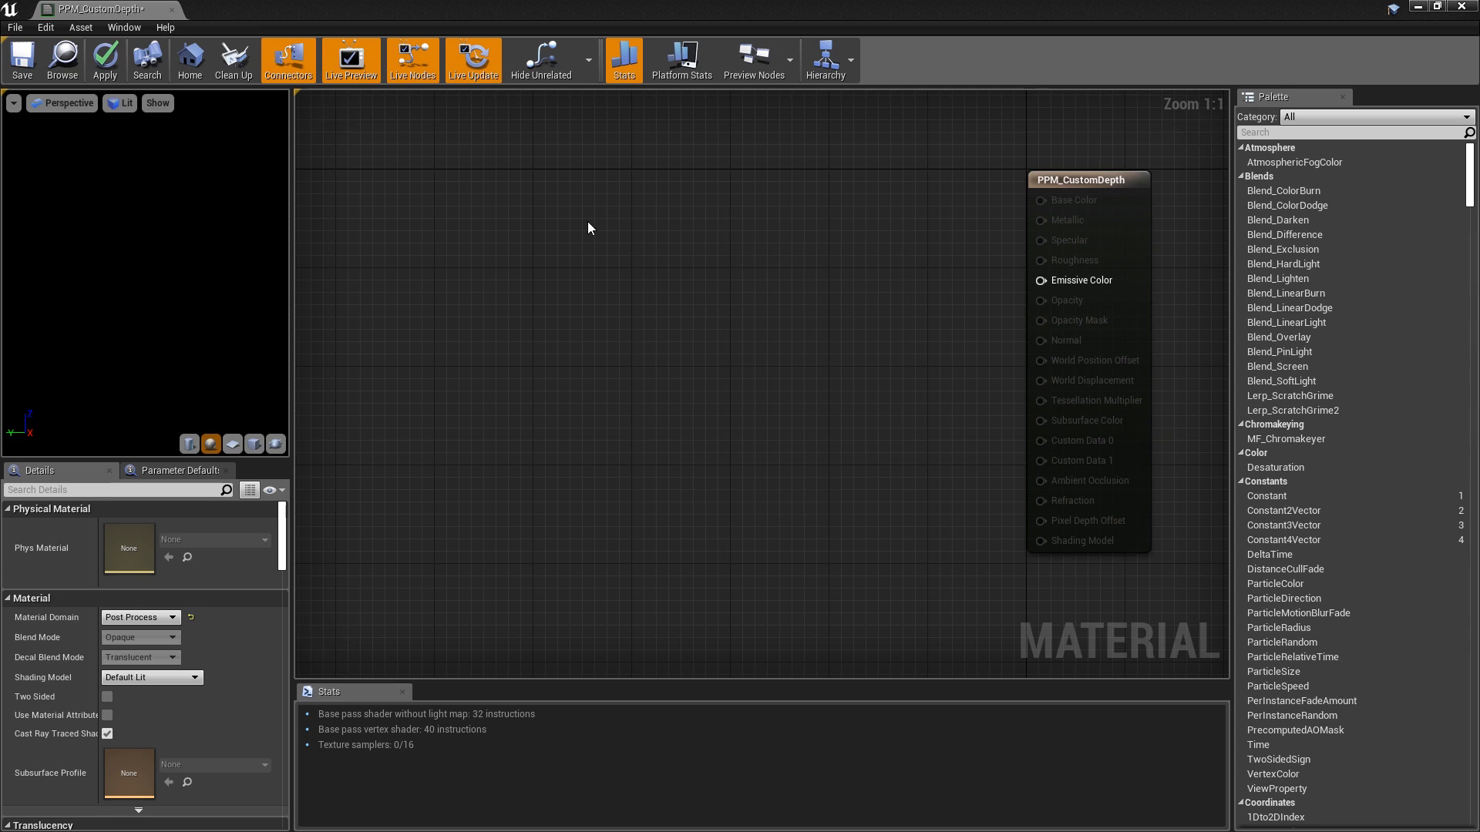
drag(674, 234, 632, 183)
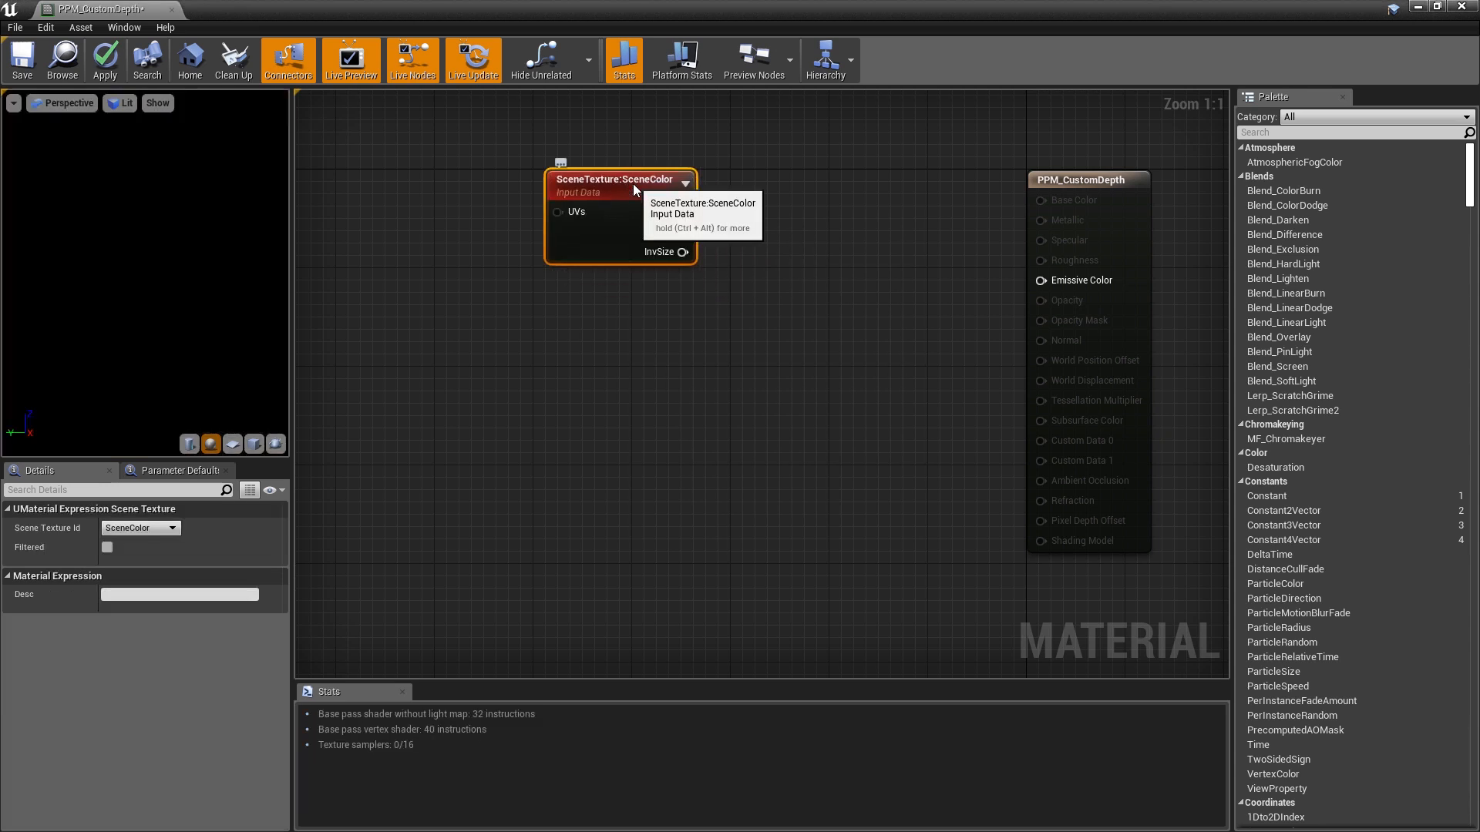
click(157, 530)
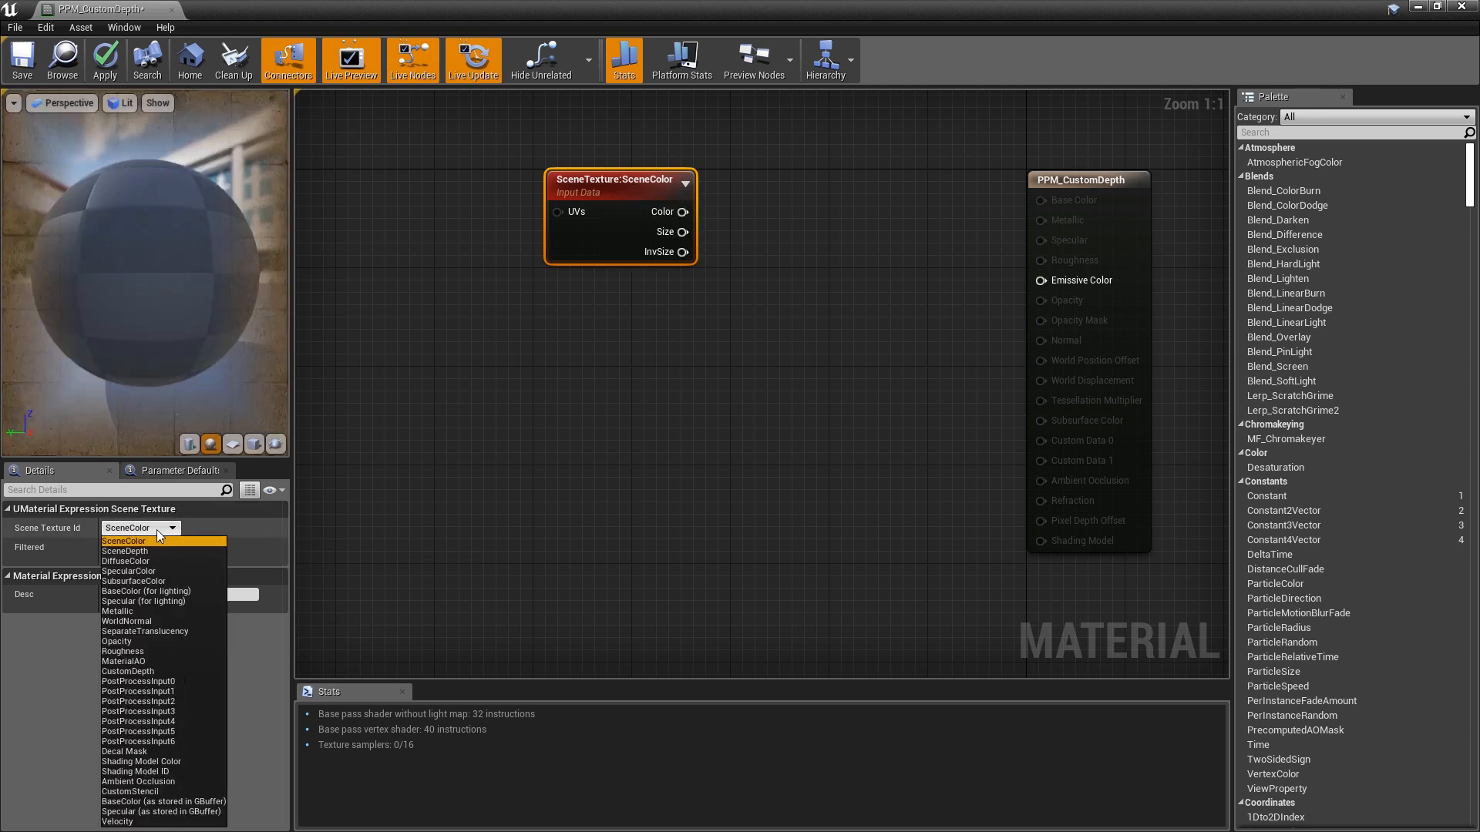
click(133, 681)
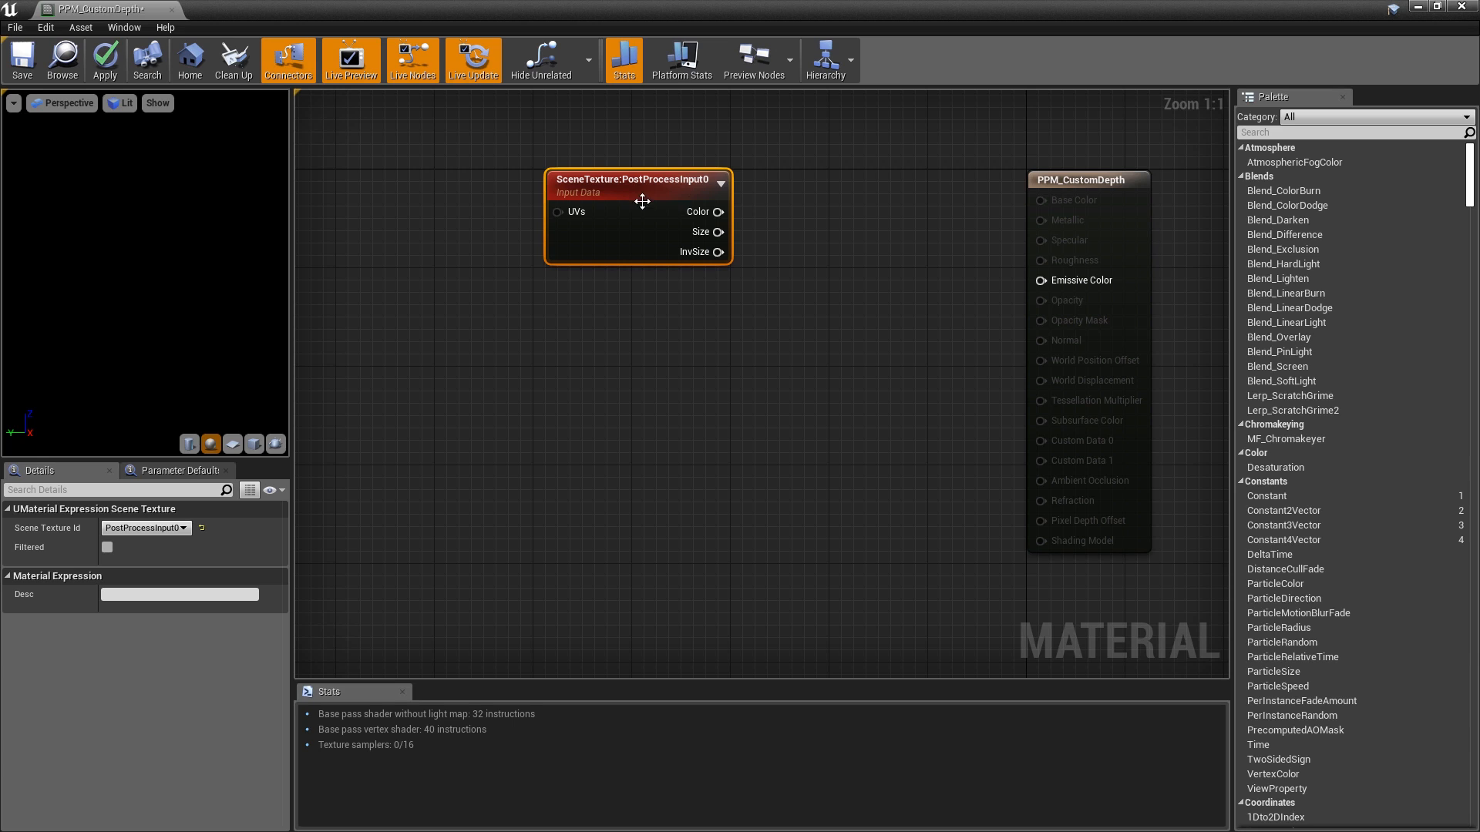
drag(633, 179, 511, 166)
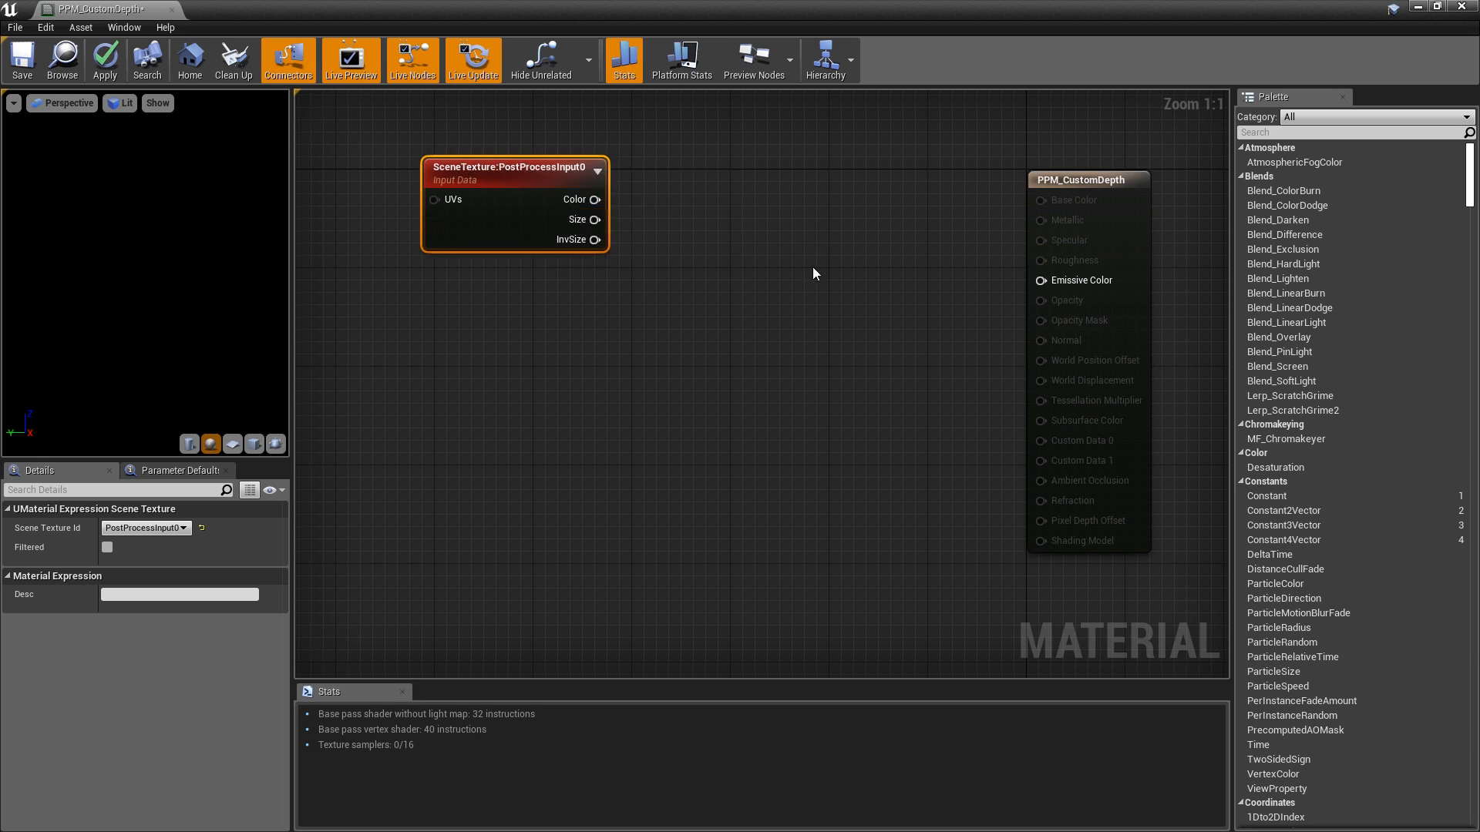
- Paste two copies, set them to SceneDepth and CustomDepth, and stack CustomDepth above SceneDepth
key(ctrl+v)
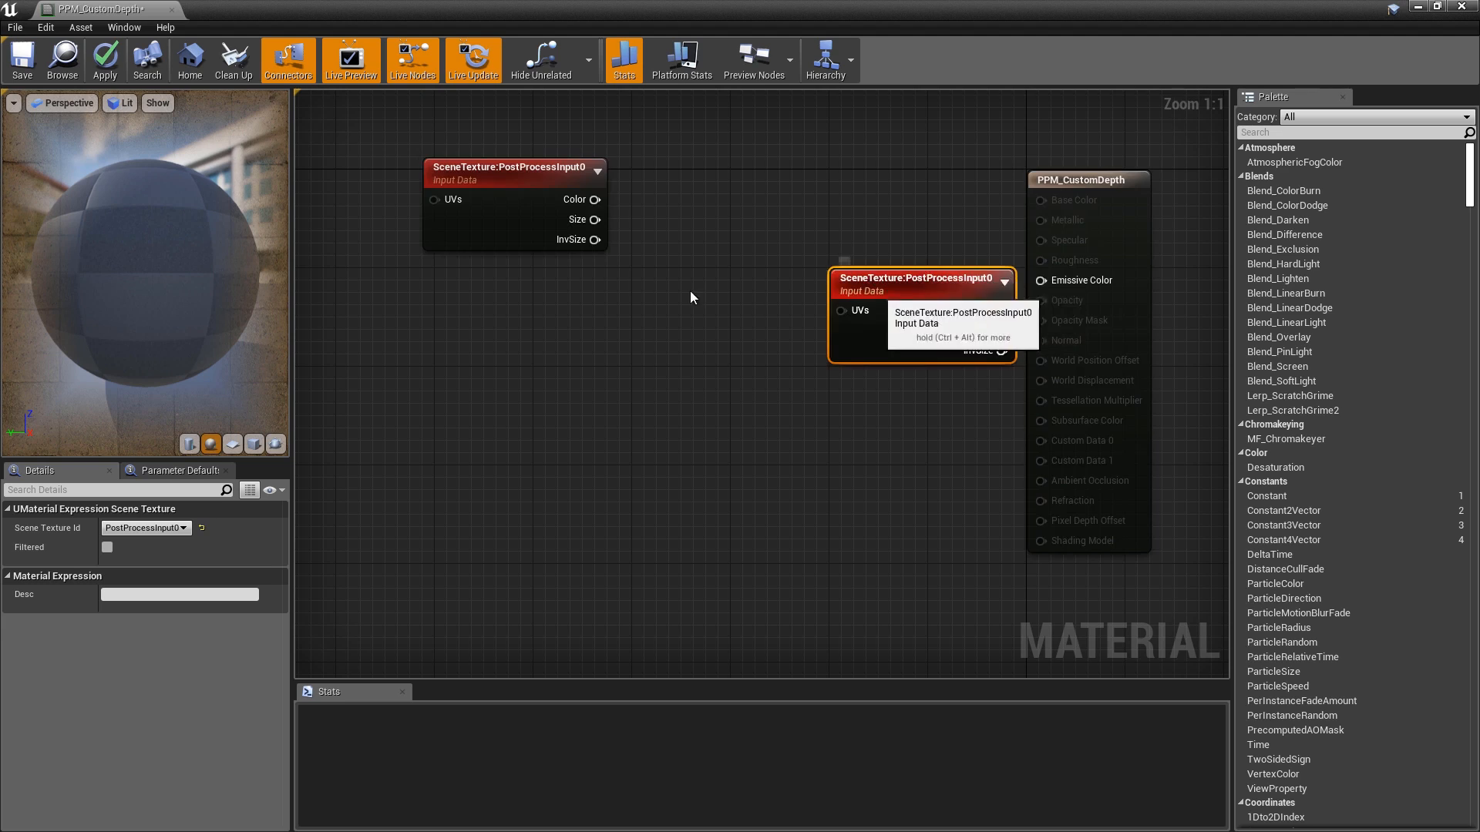
key(ctrl+v)
drag(538, 277, 489, 273)
drag(886, 287, 493, 423)
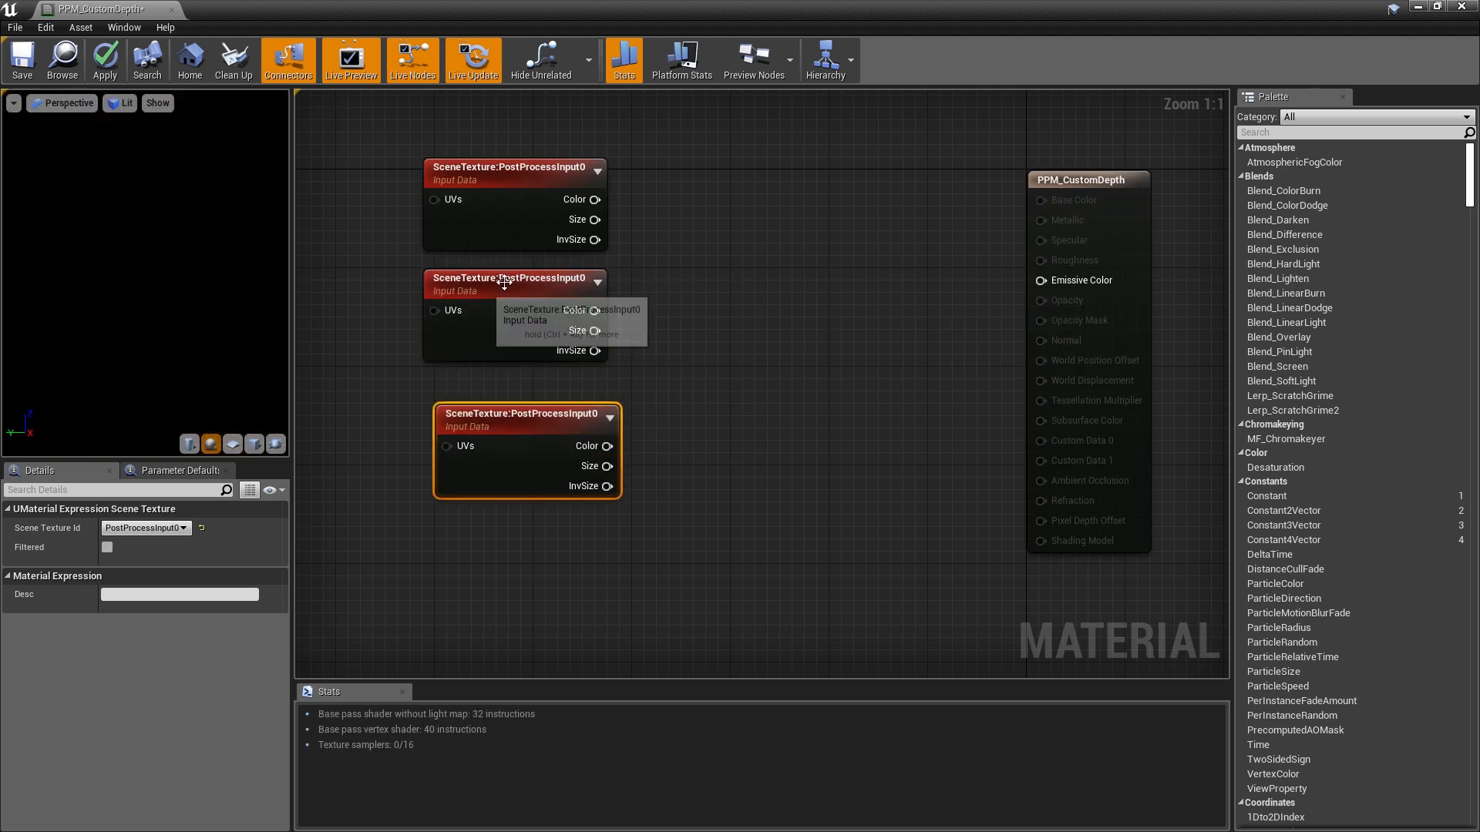
drag(486, 290, 498, 290)
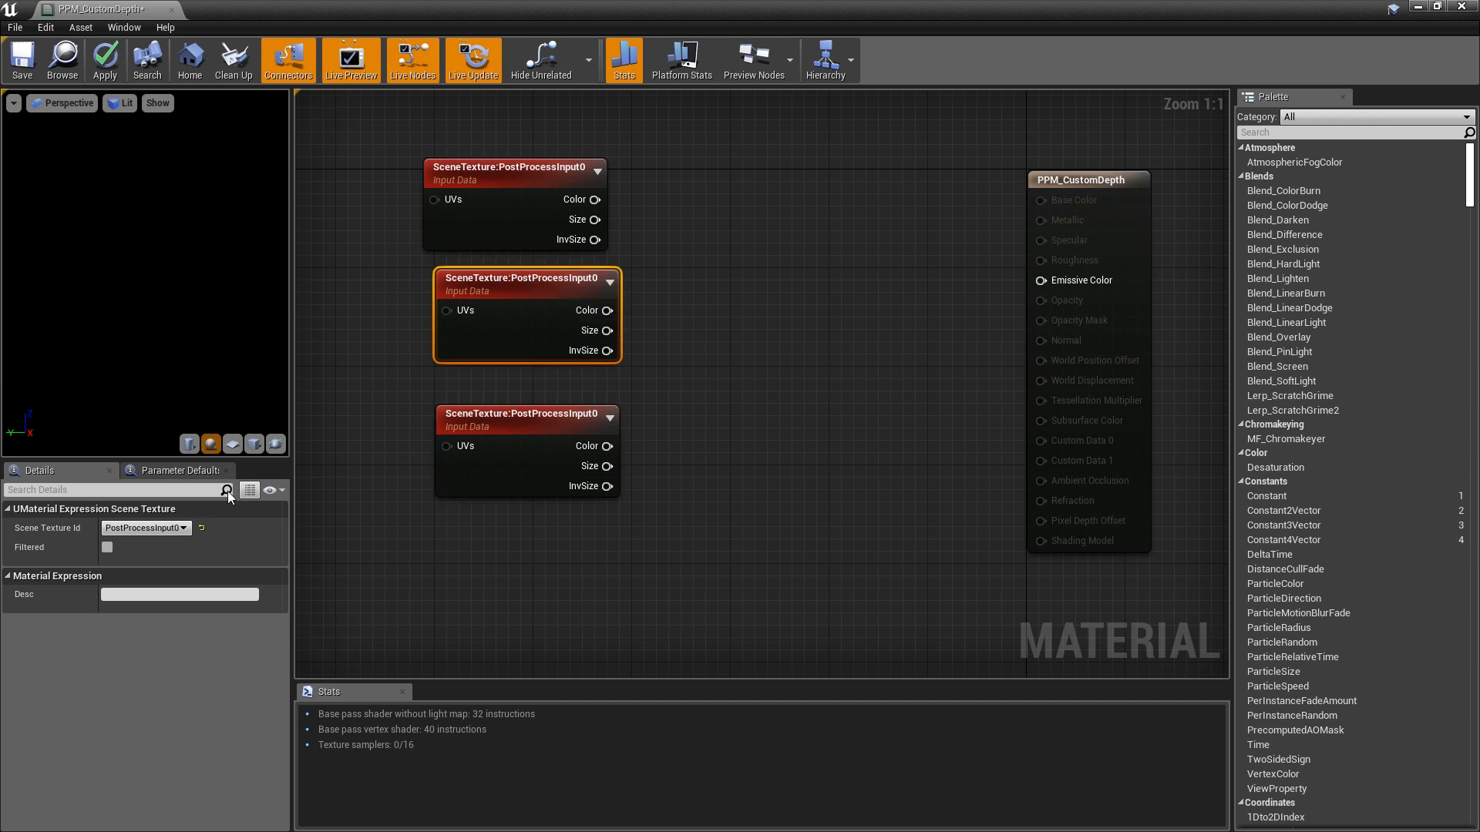
click(164, 529)
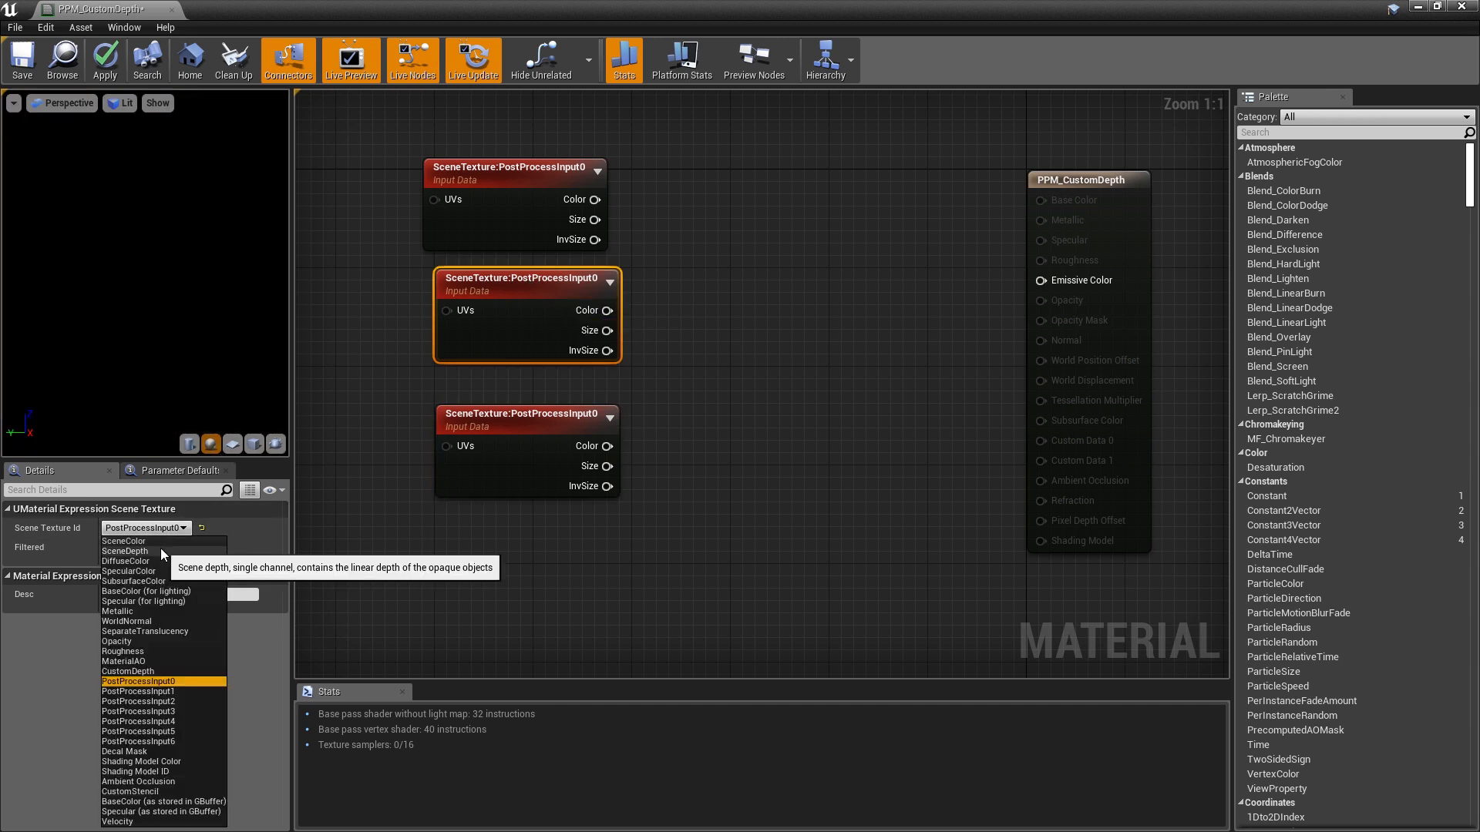
click(122, 552)
click(531, 423)
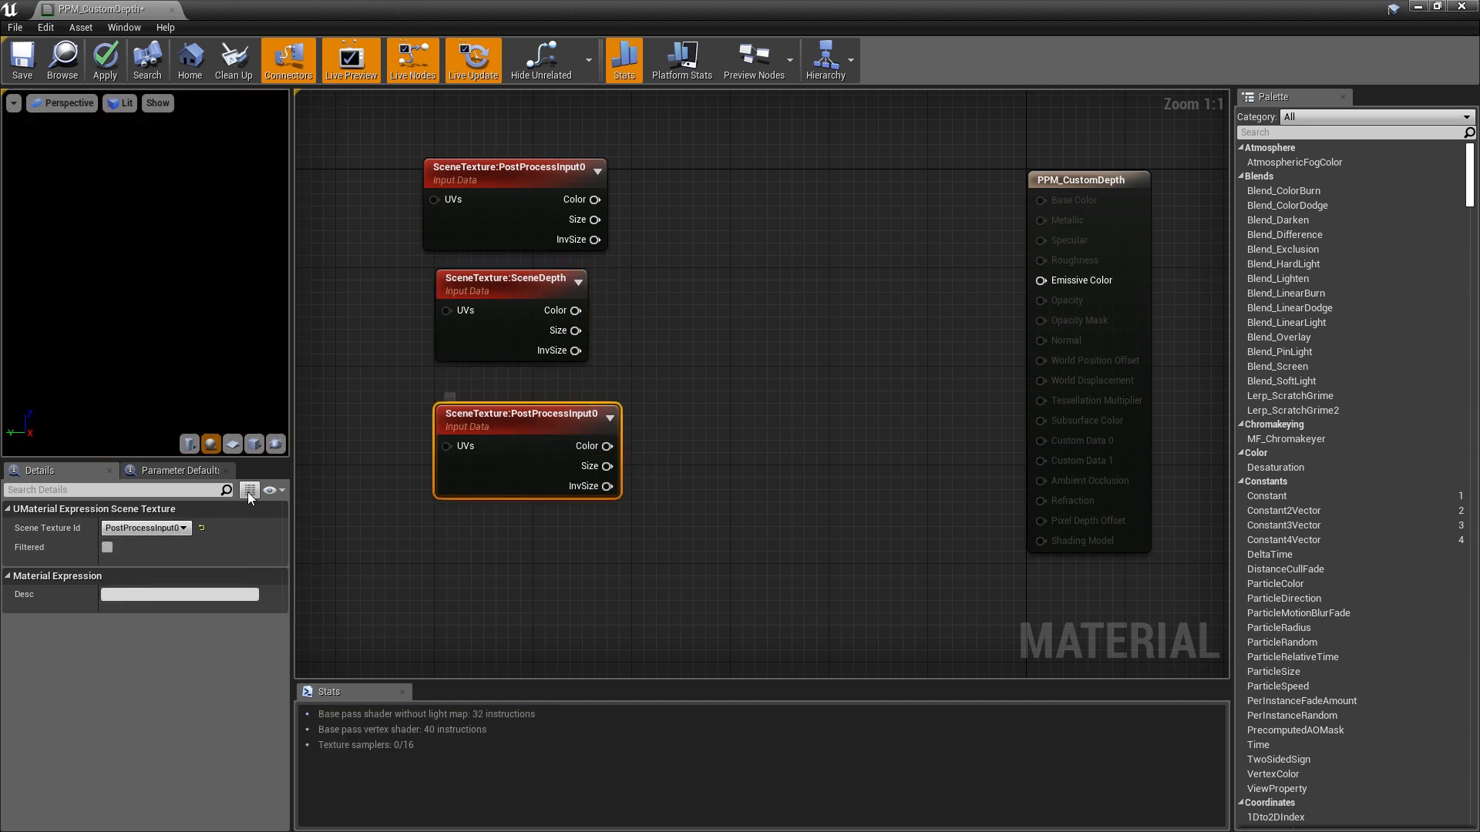
click(132, 531)
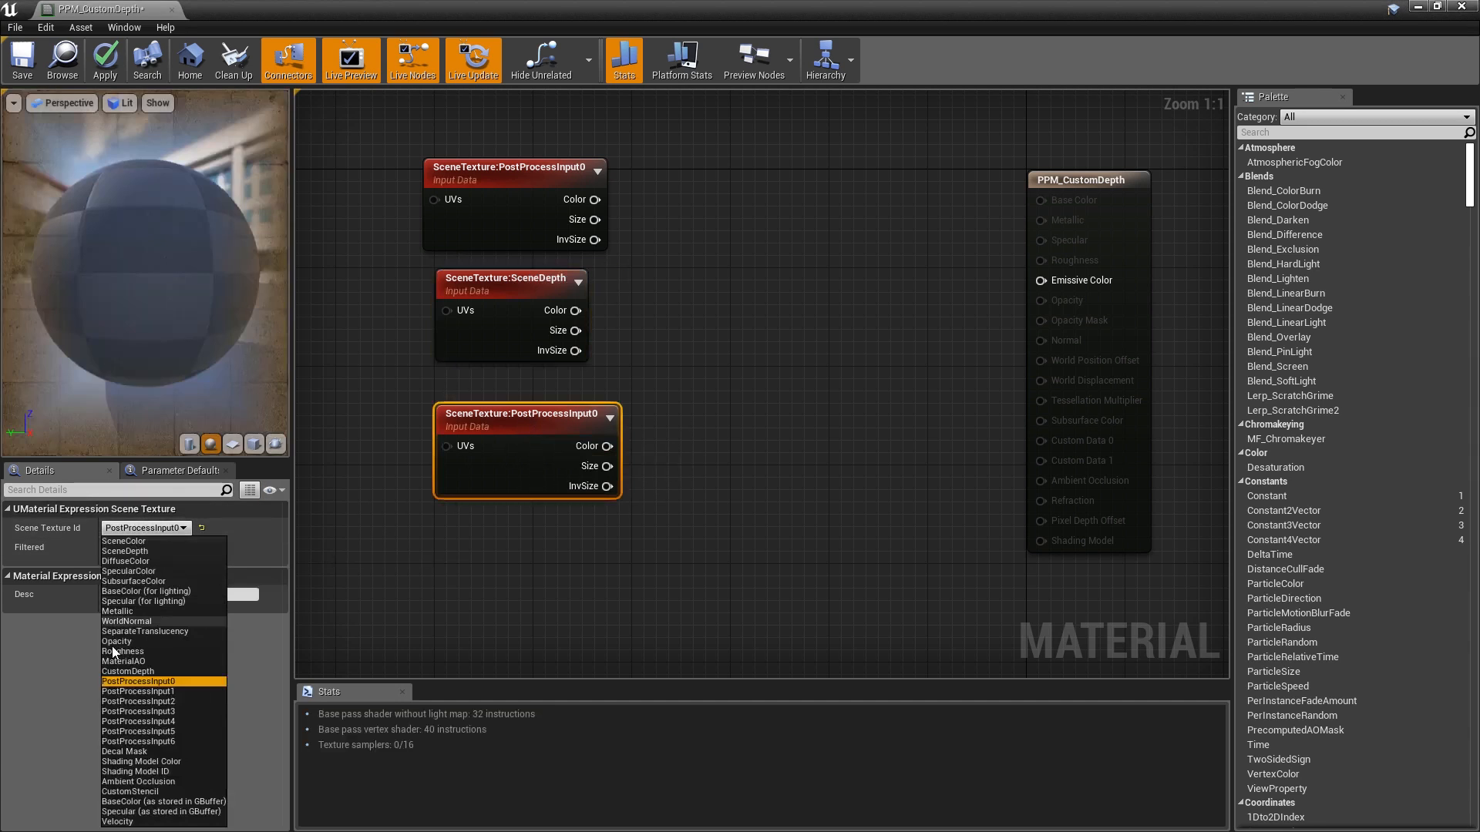
click(145, 673)
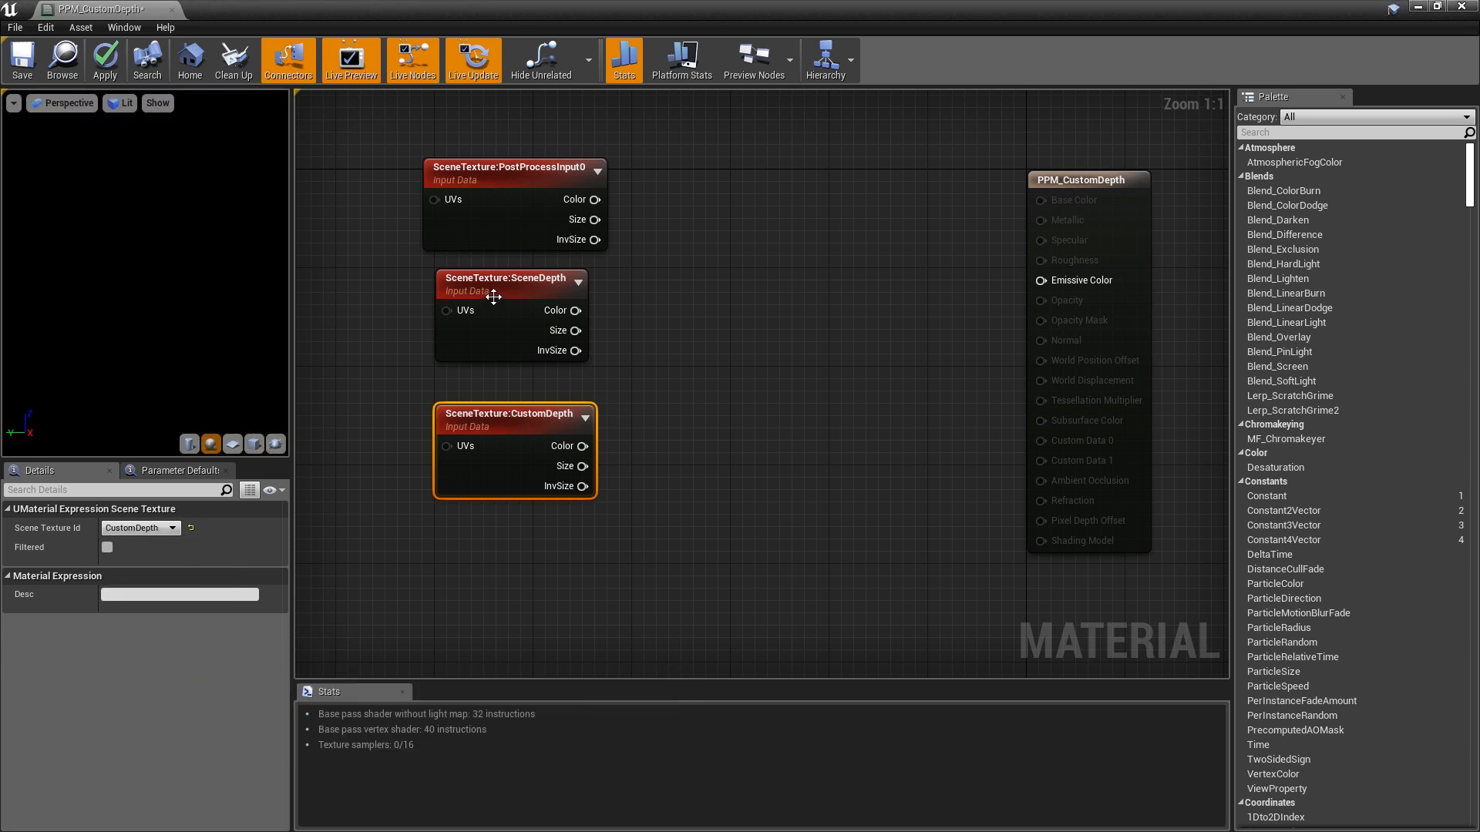
drag(458, 328, 458, 575)
drag(526, 418, 503, 322)
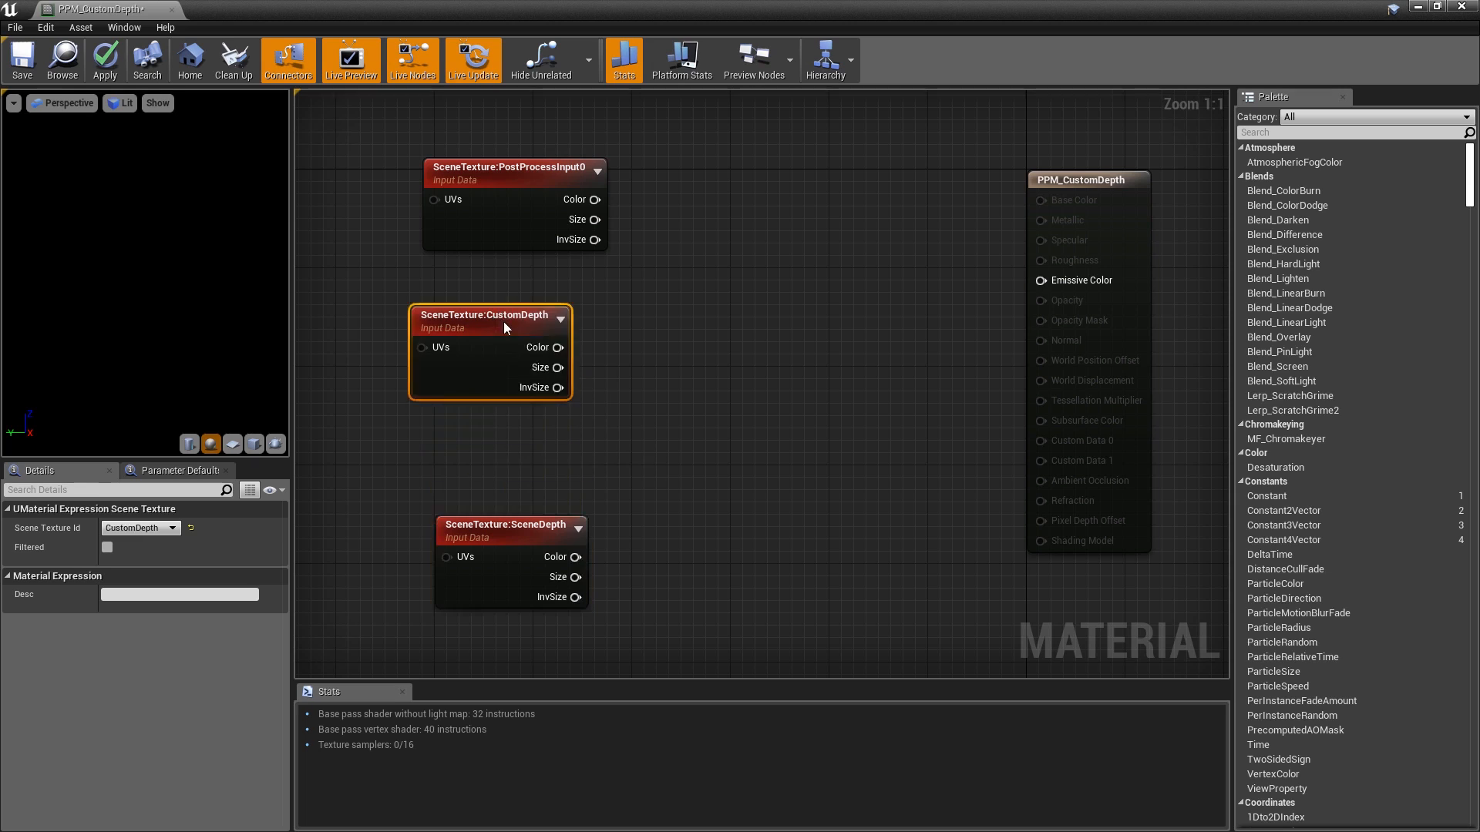
drag(532, 534, 530, 459)
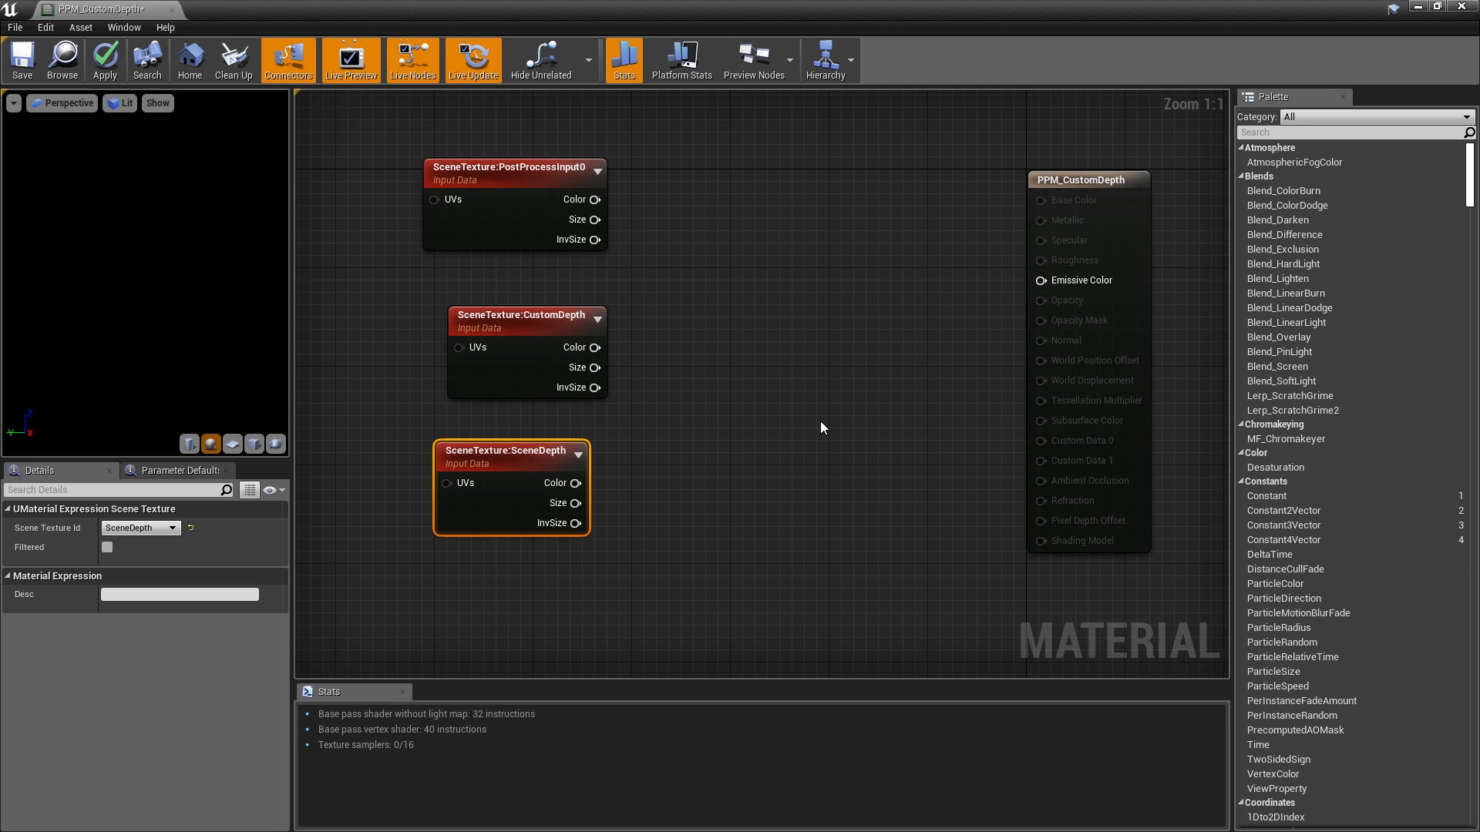
- Add a Constant3Vector and set its colour to white (1,1,1)
click(728, 292)
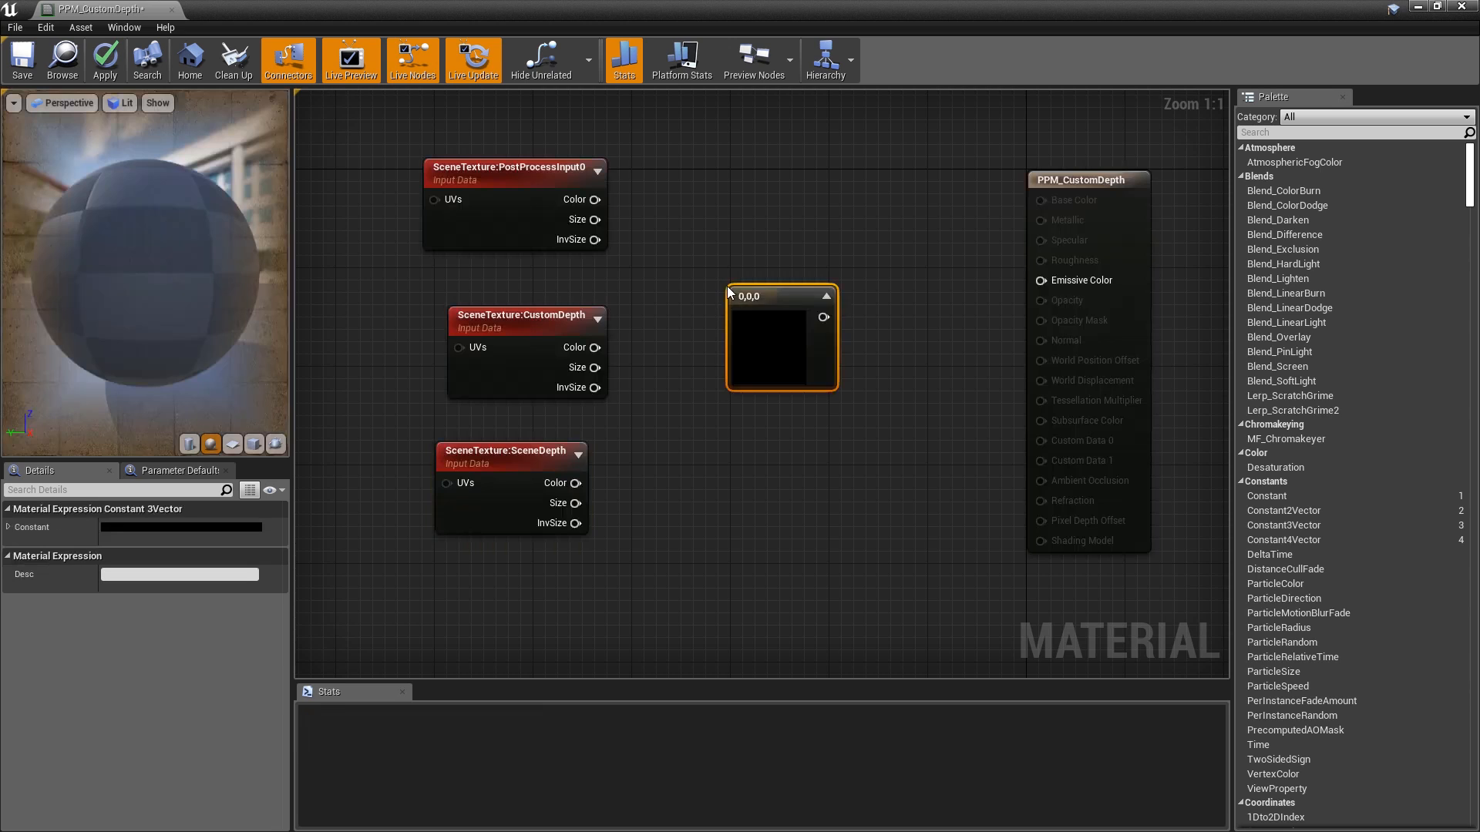
double_click(760, 324)
drag(1003, 445, 999, 398)
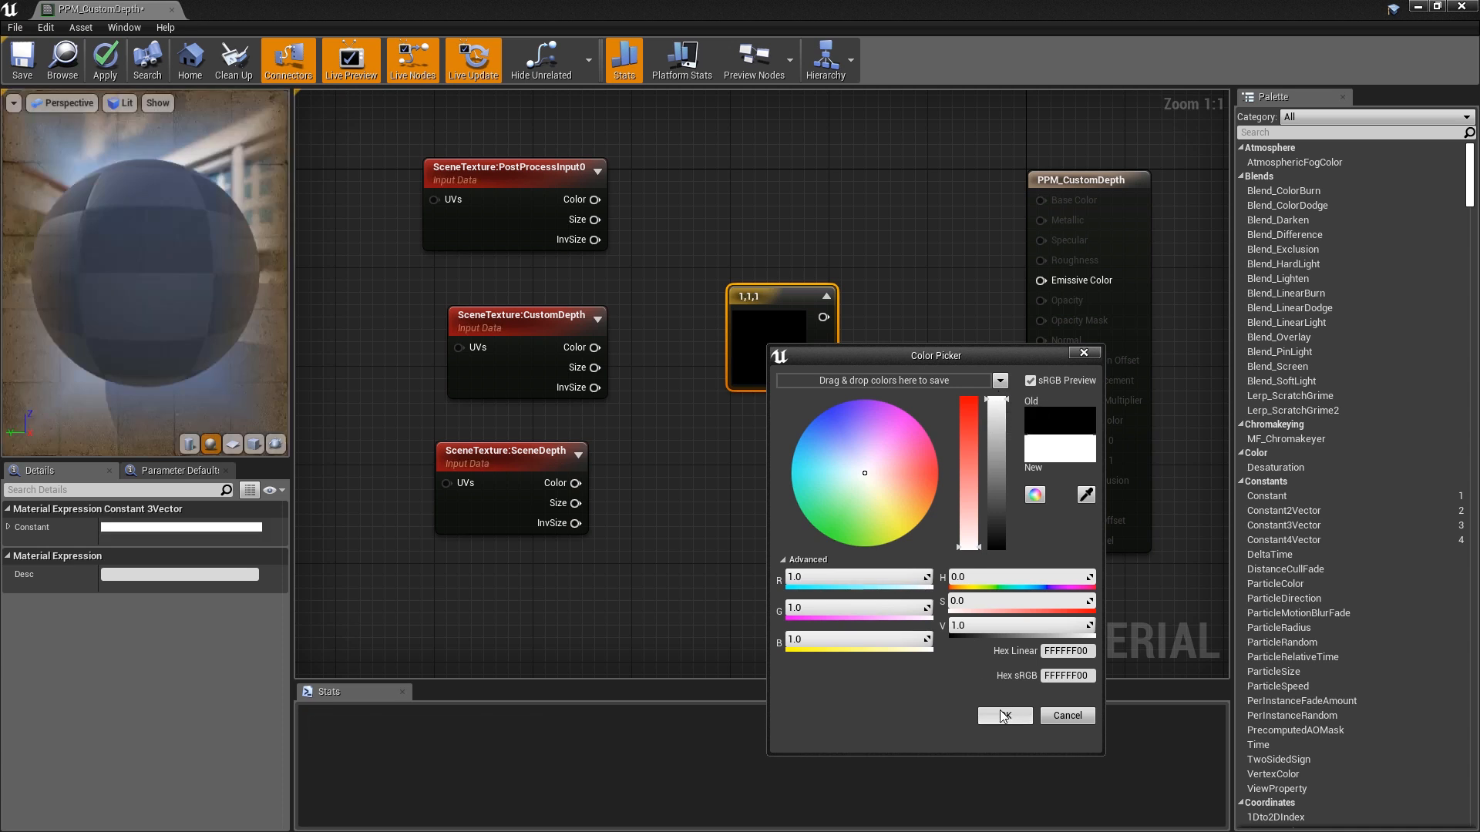
click(1005, 715)
click(927, 590)
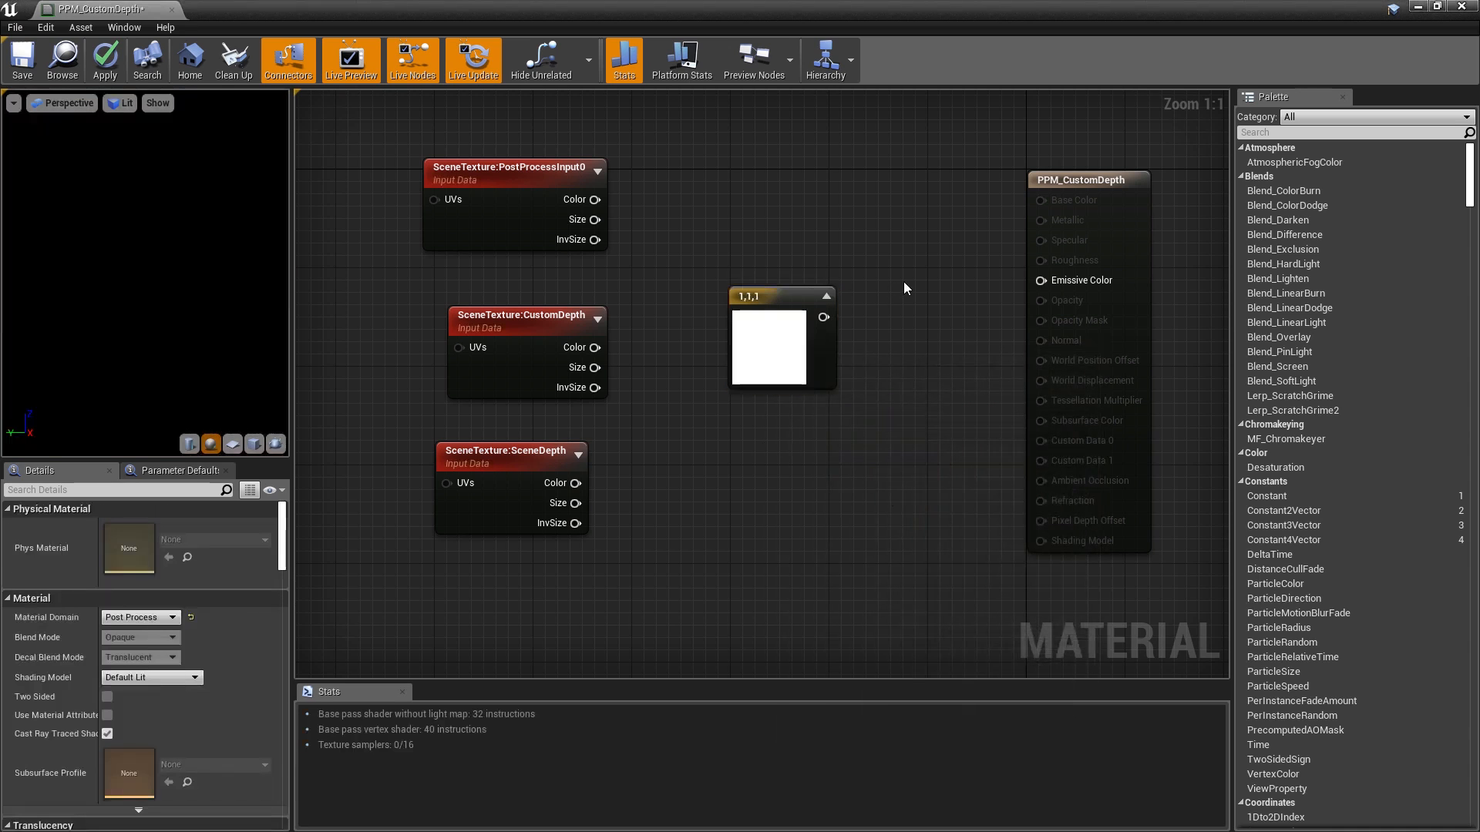
- Add a Lerp with PostProcessInput0 Color into A and the white constant into B
click(909, 261)
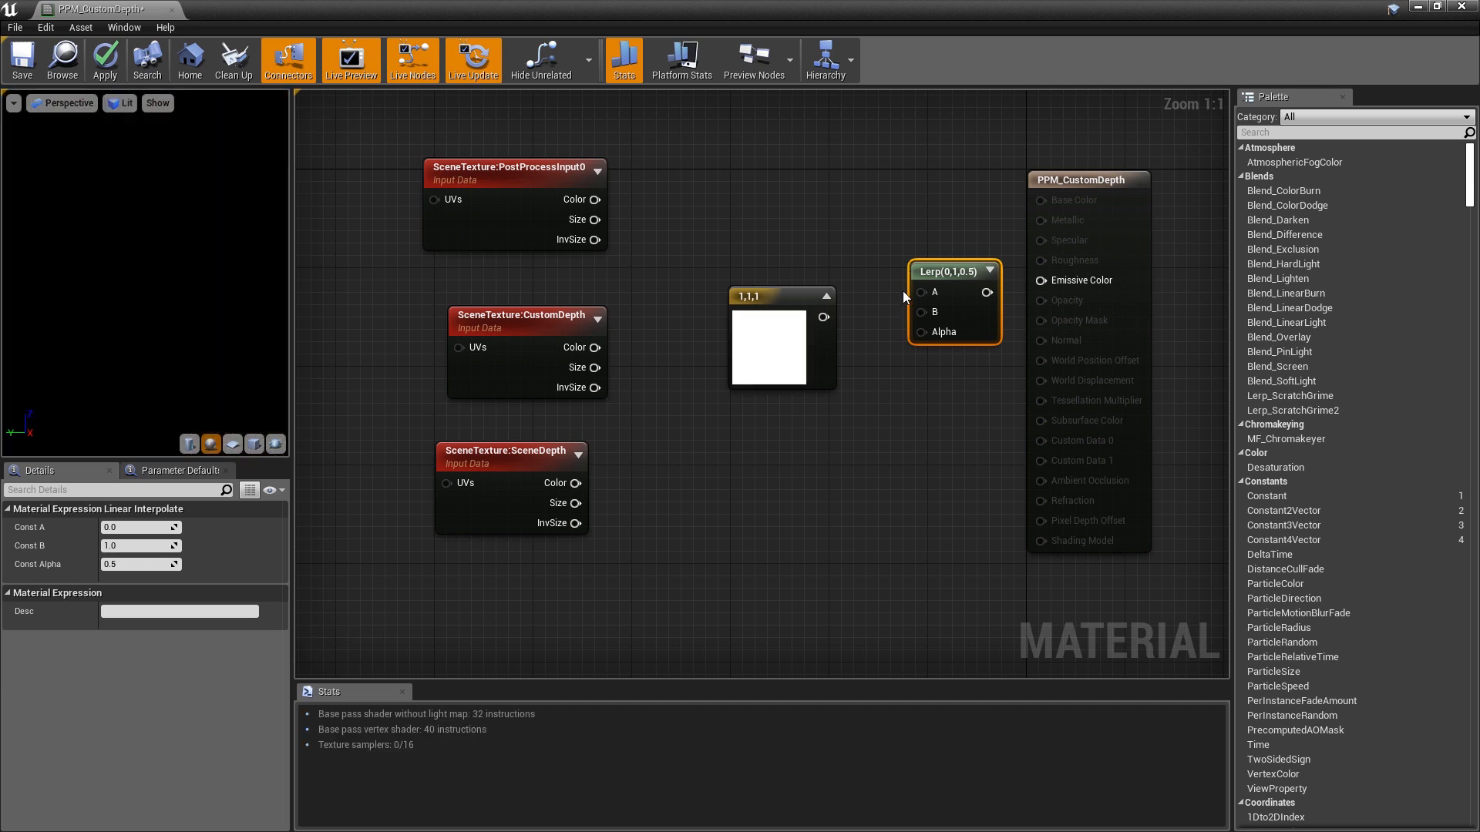
drag(603, 200, 921, 299)
drag(780, 307, 921, 319)
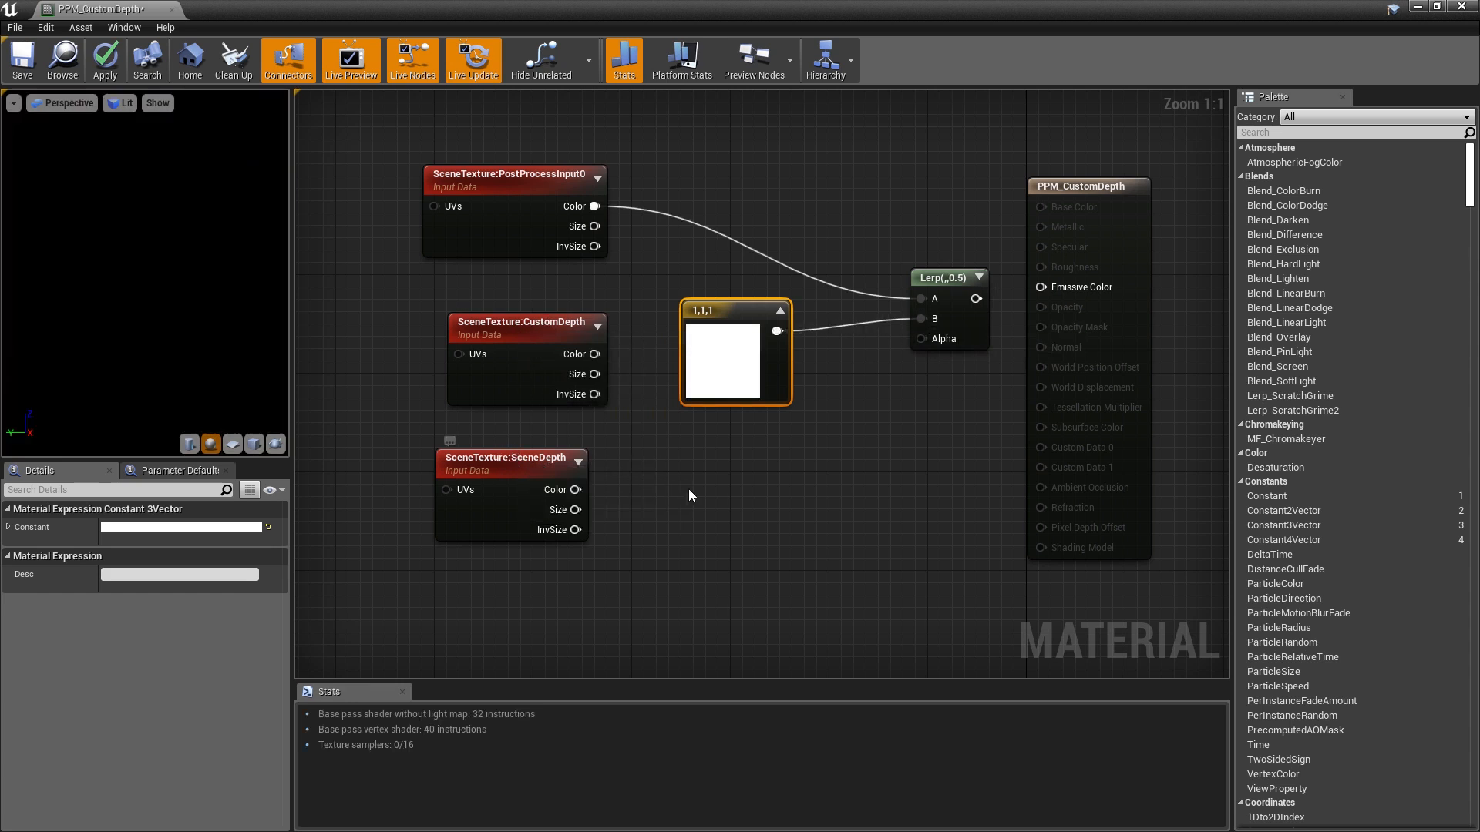
- Add a Subtract computing CustomDepth minus SceneDepth
drag(521, 328, 496, 377)
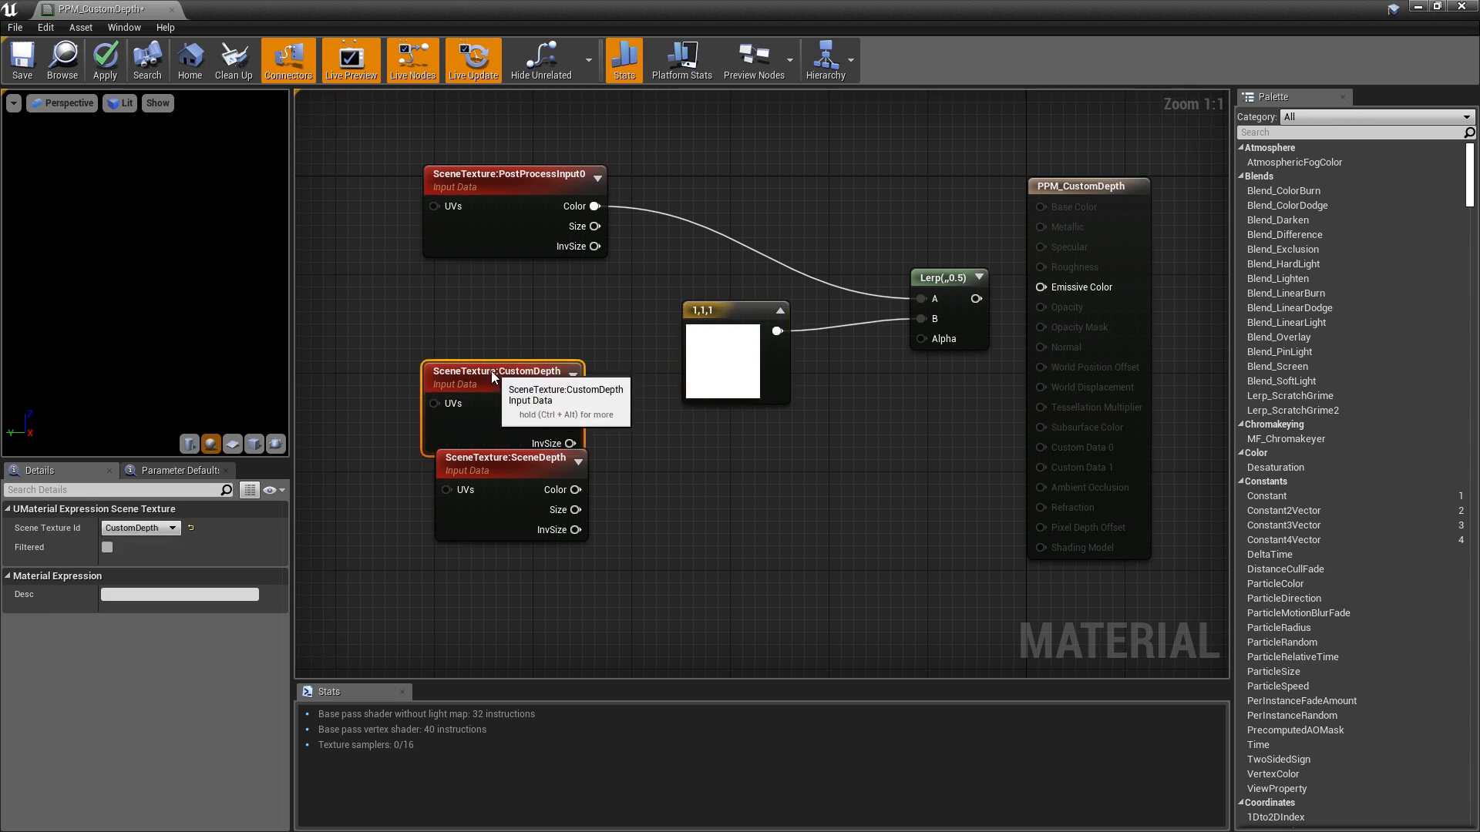
drag(523, 468, 499, 541)
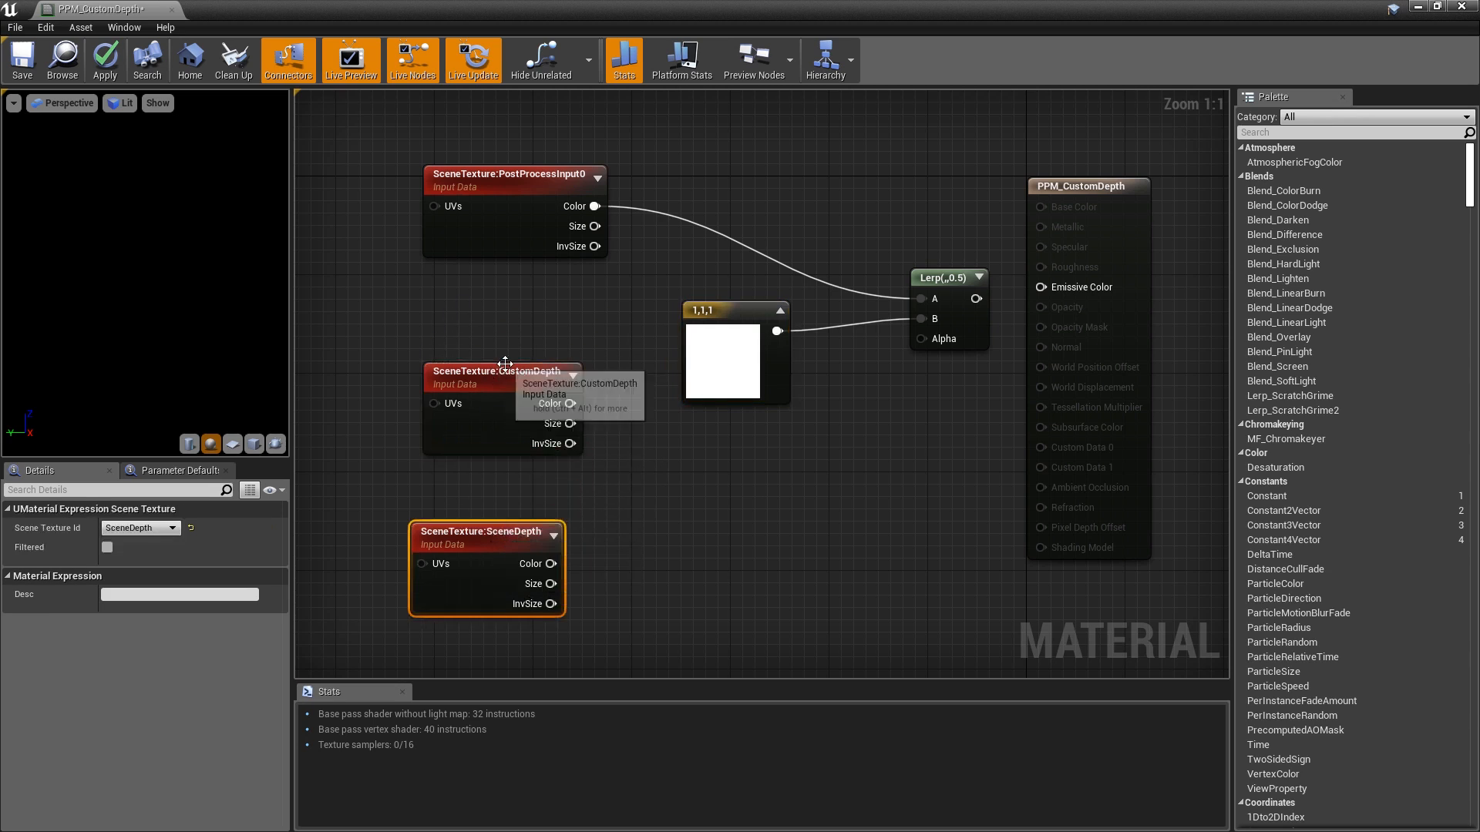
drag(501, 365, 488, 416)
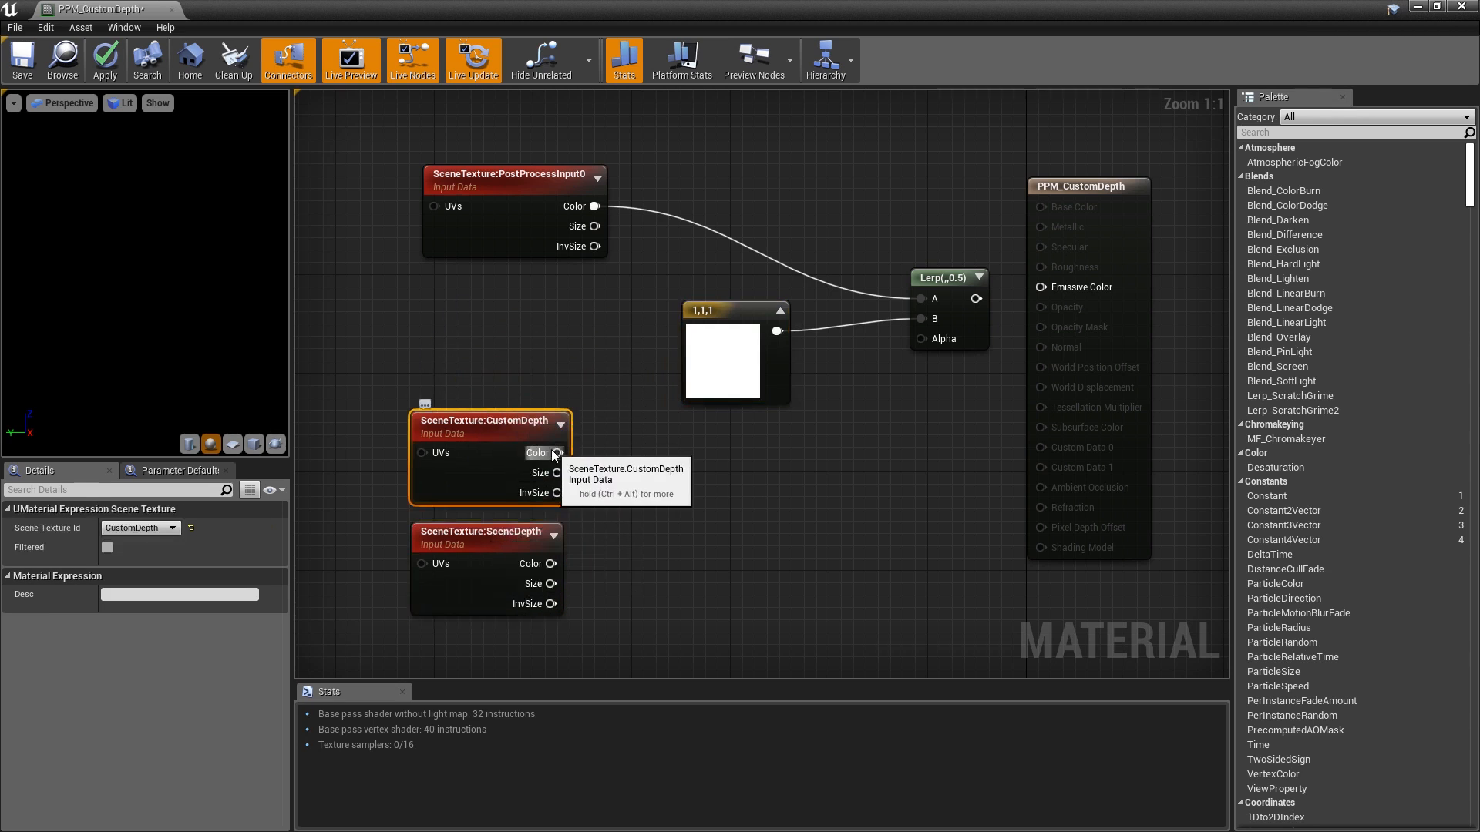
drag(557, 453, 623, 455)
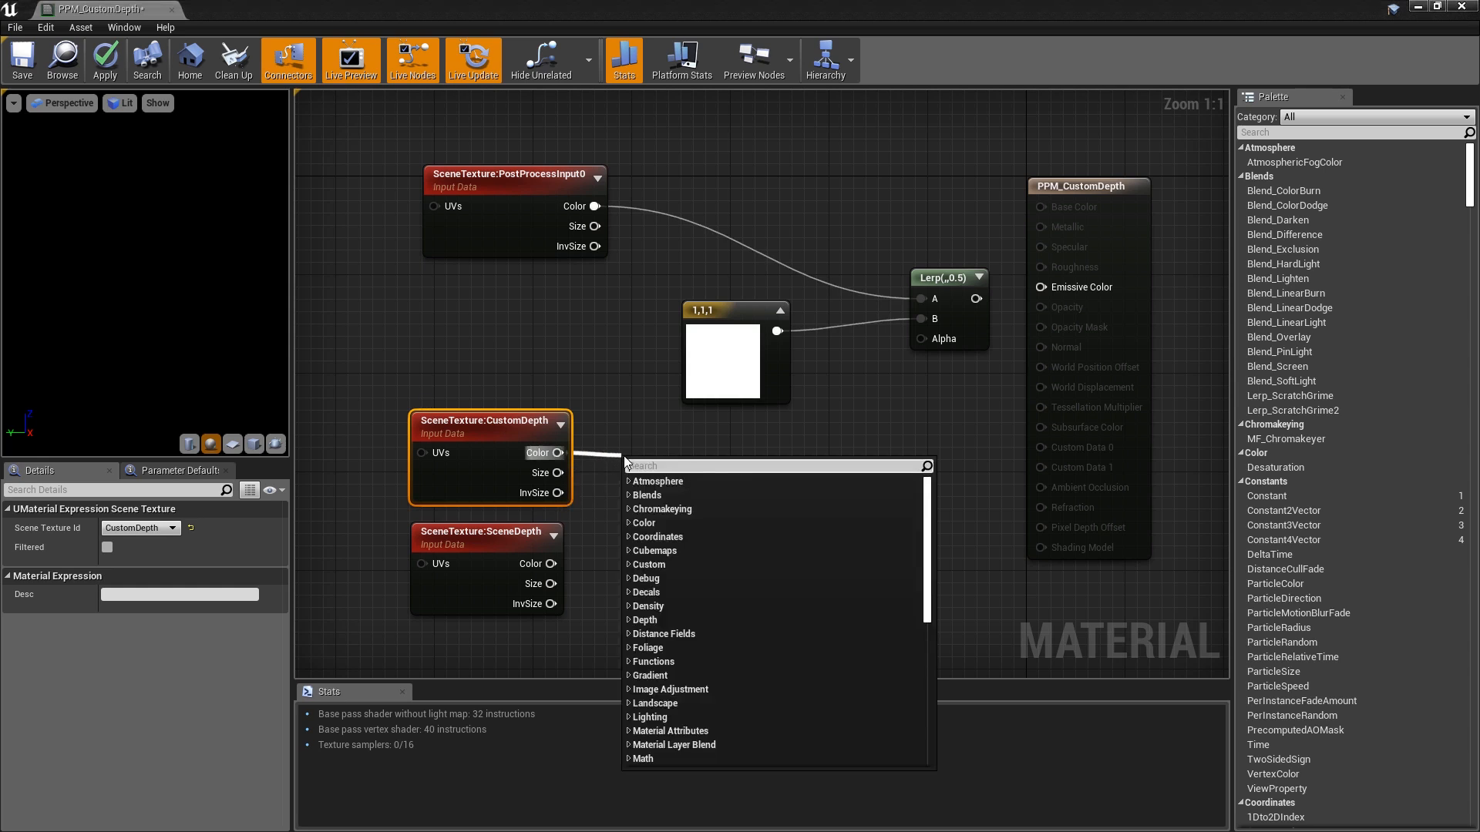
text(sub)
key(Return)
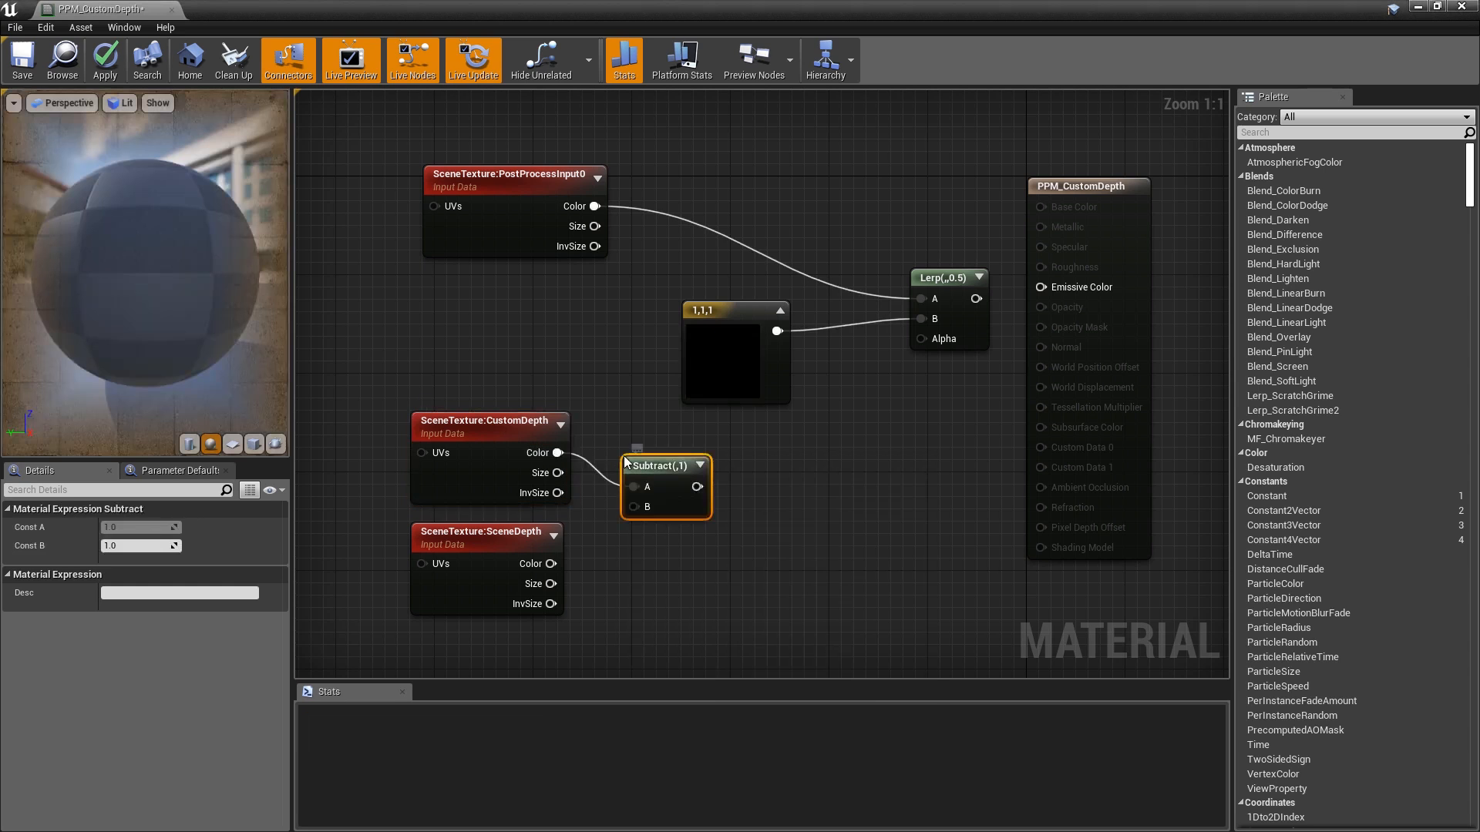
drag(551, 564, 634, 507)
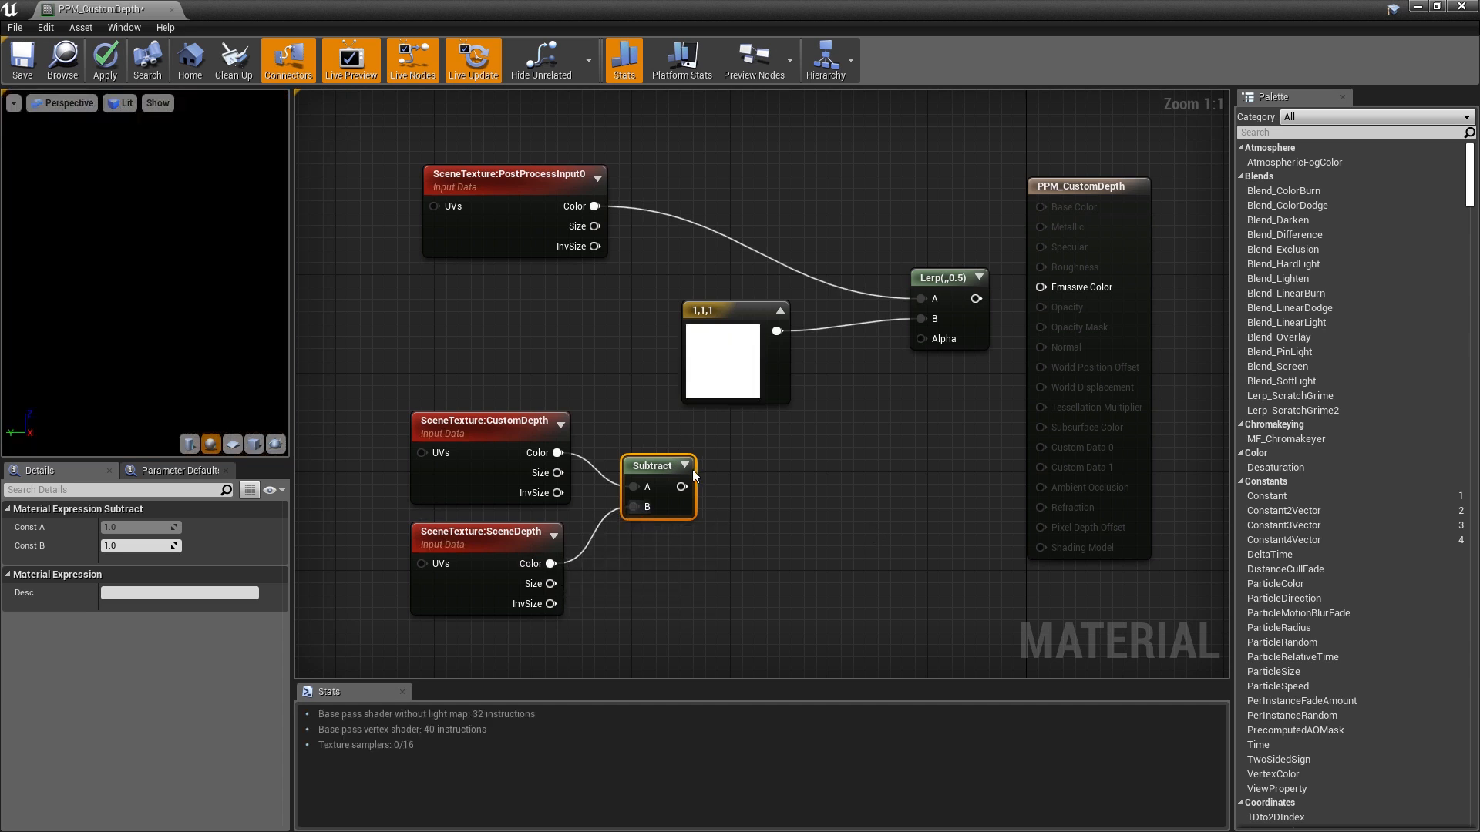
- Add a Clamp after the Subtract and wire it into the Lerp's Alpha
drag(680, 486, 771, 482)
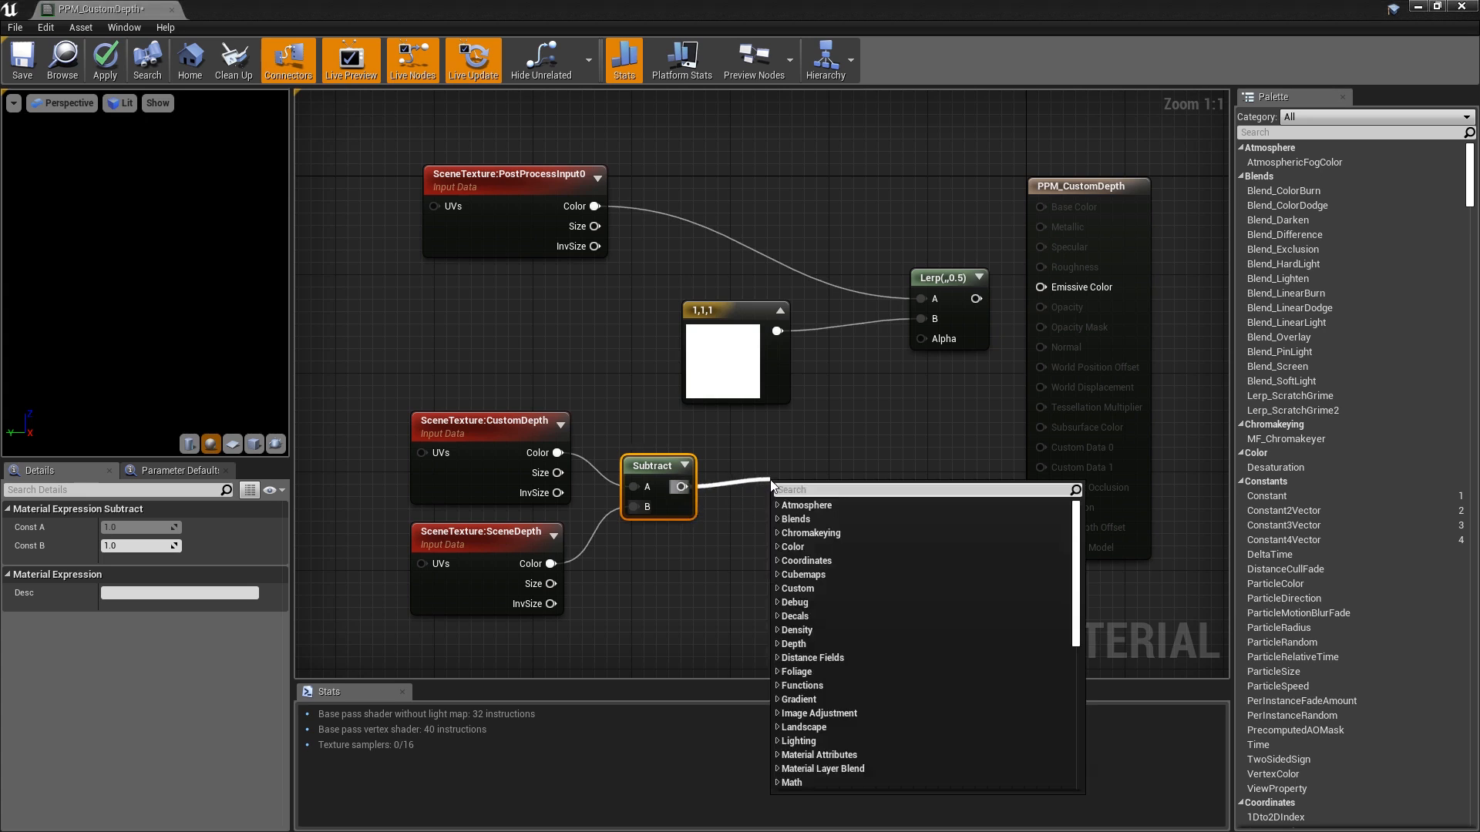
text(clamp)
key(Return)
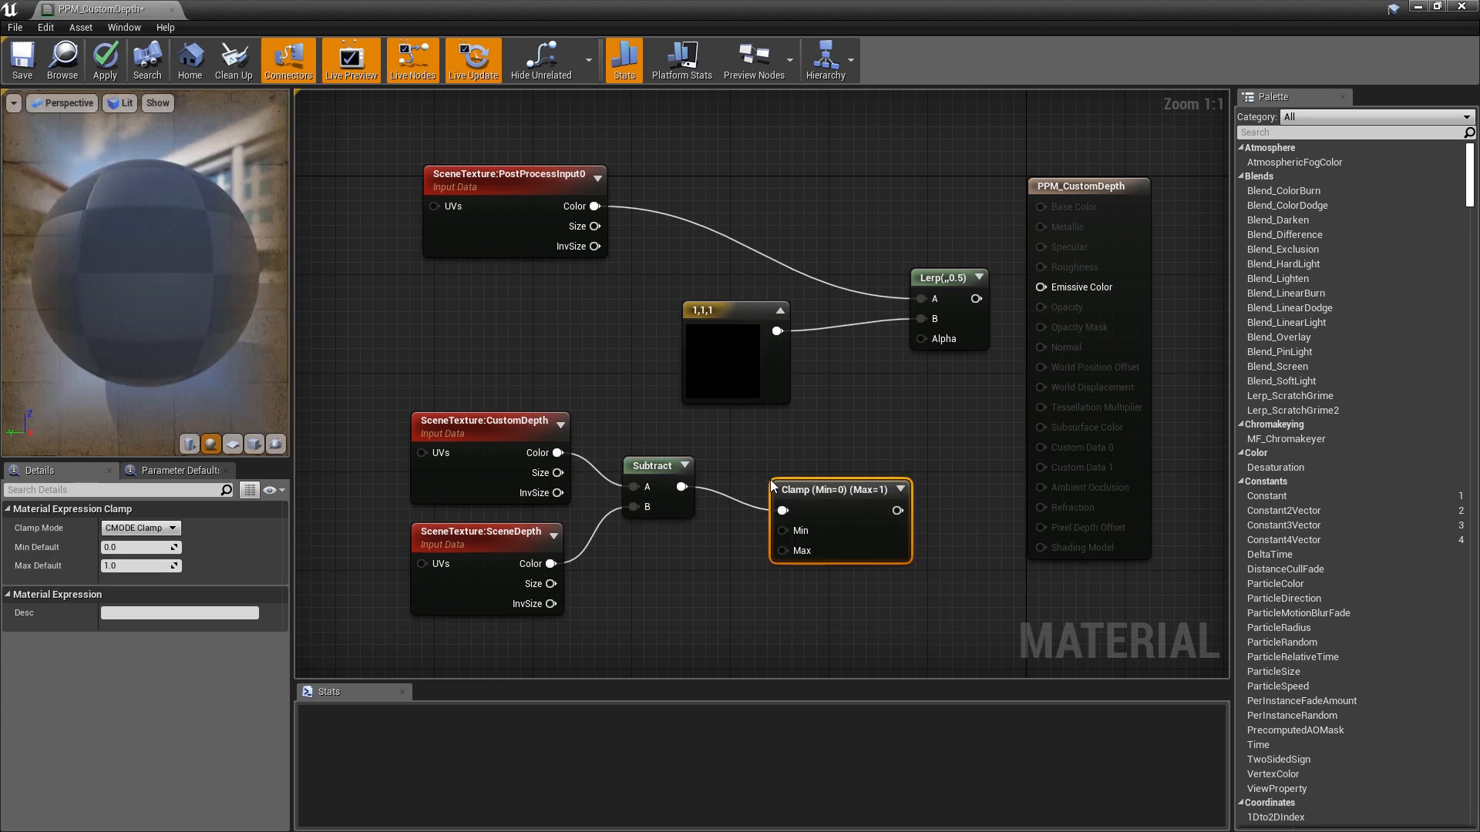
drag(850, 491, 1051, 284)
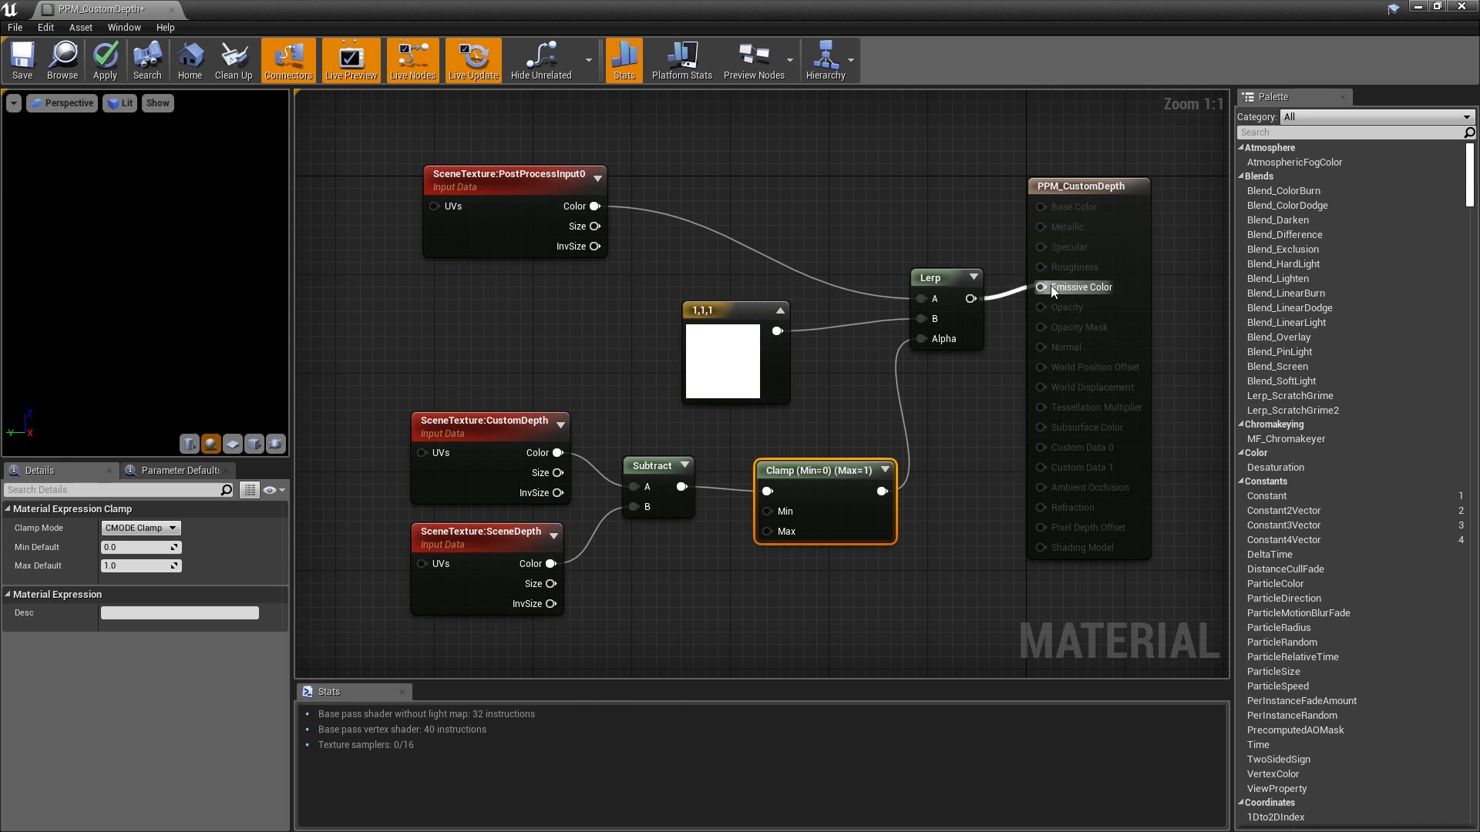
mouse_move(948, 357)
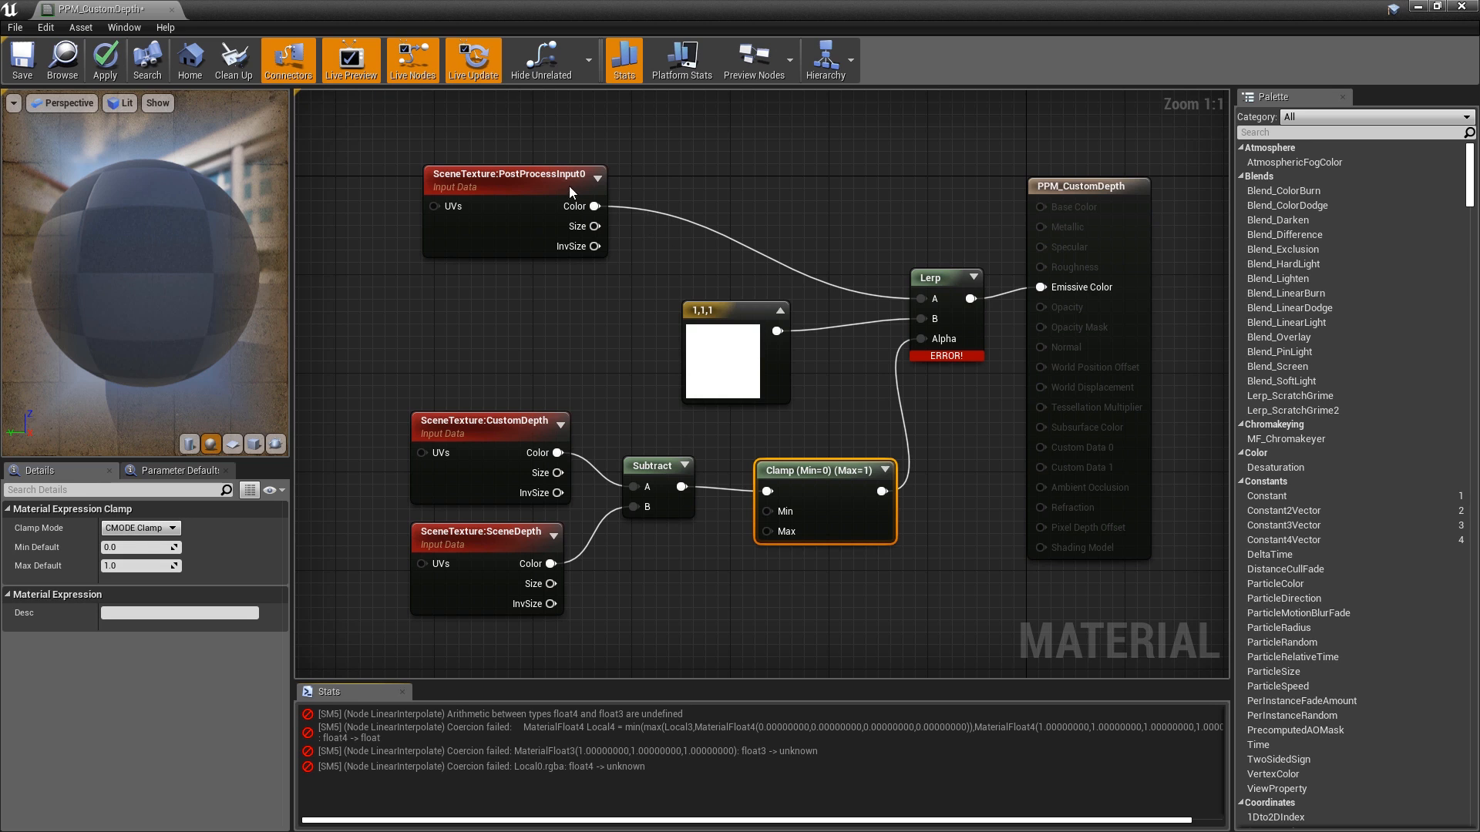
- Insert an RGB ComponentMask between PostProcessInput0 Color and Lerp A
drag(594, 206, 714, 207)
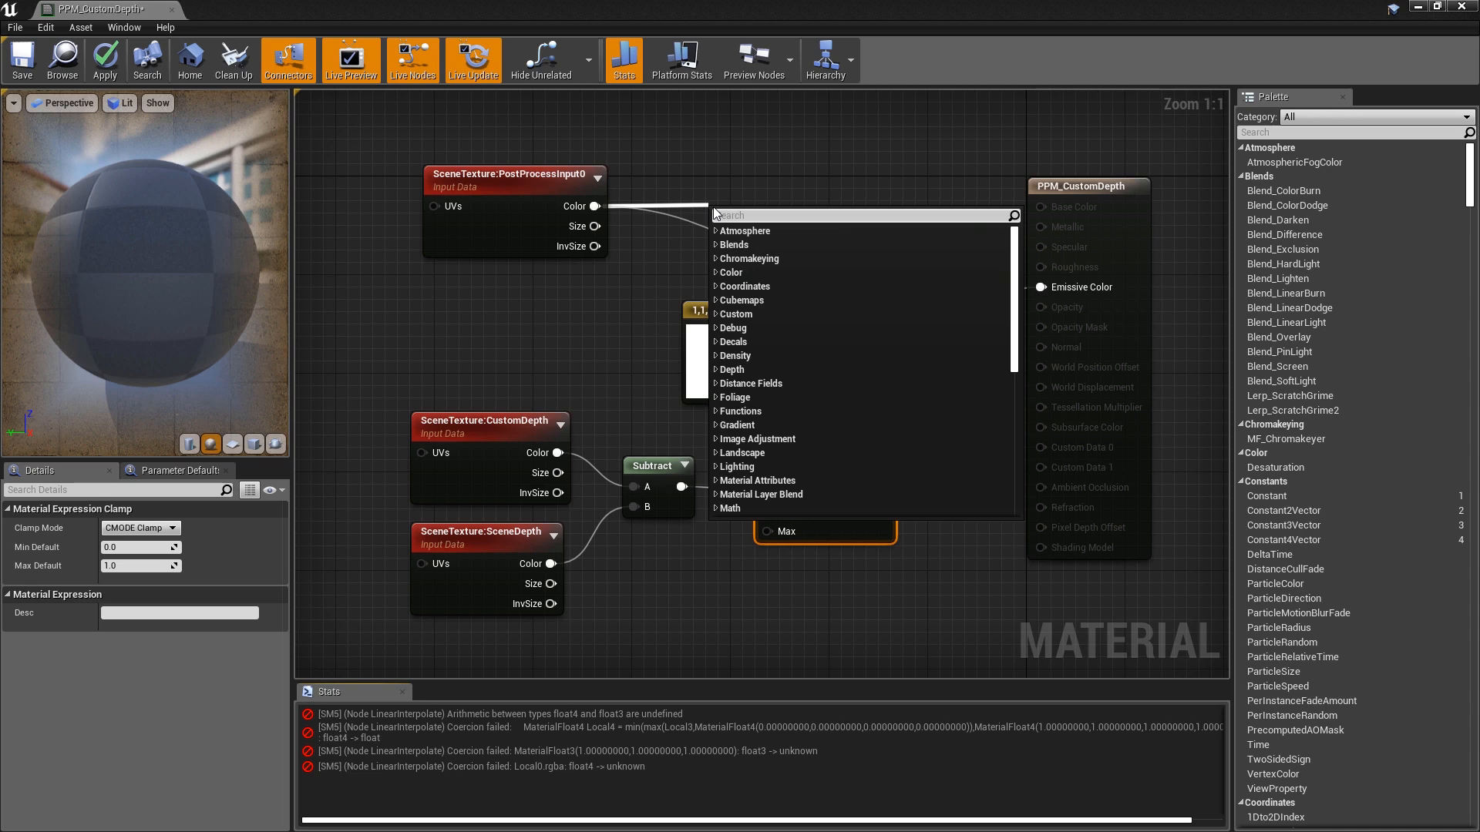
text(mask)
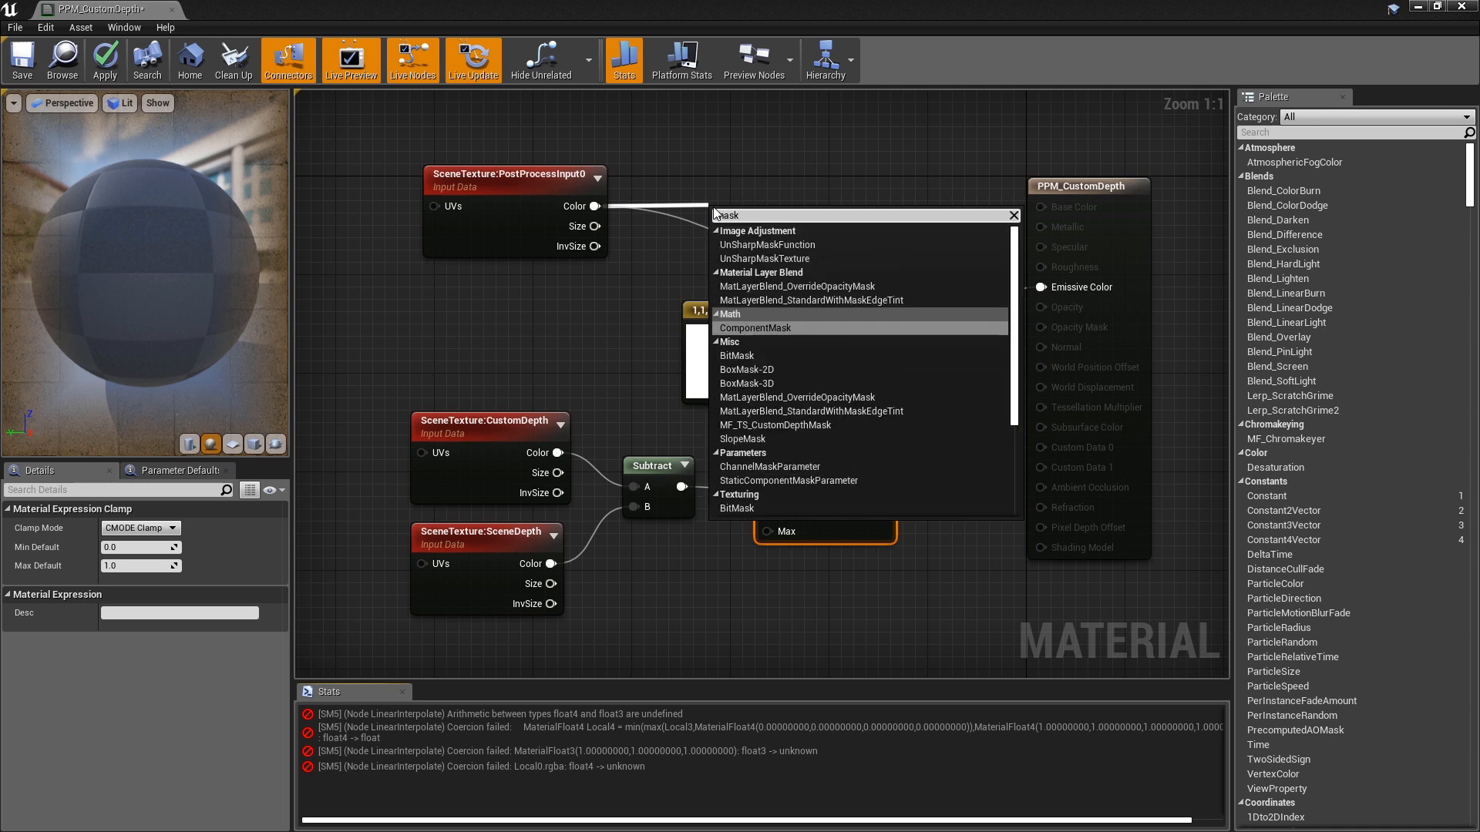
key(Return)
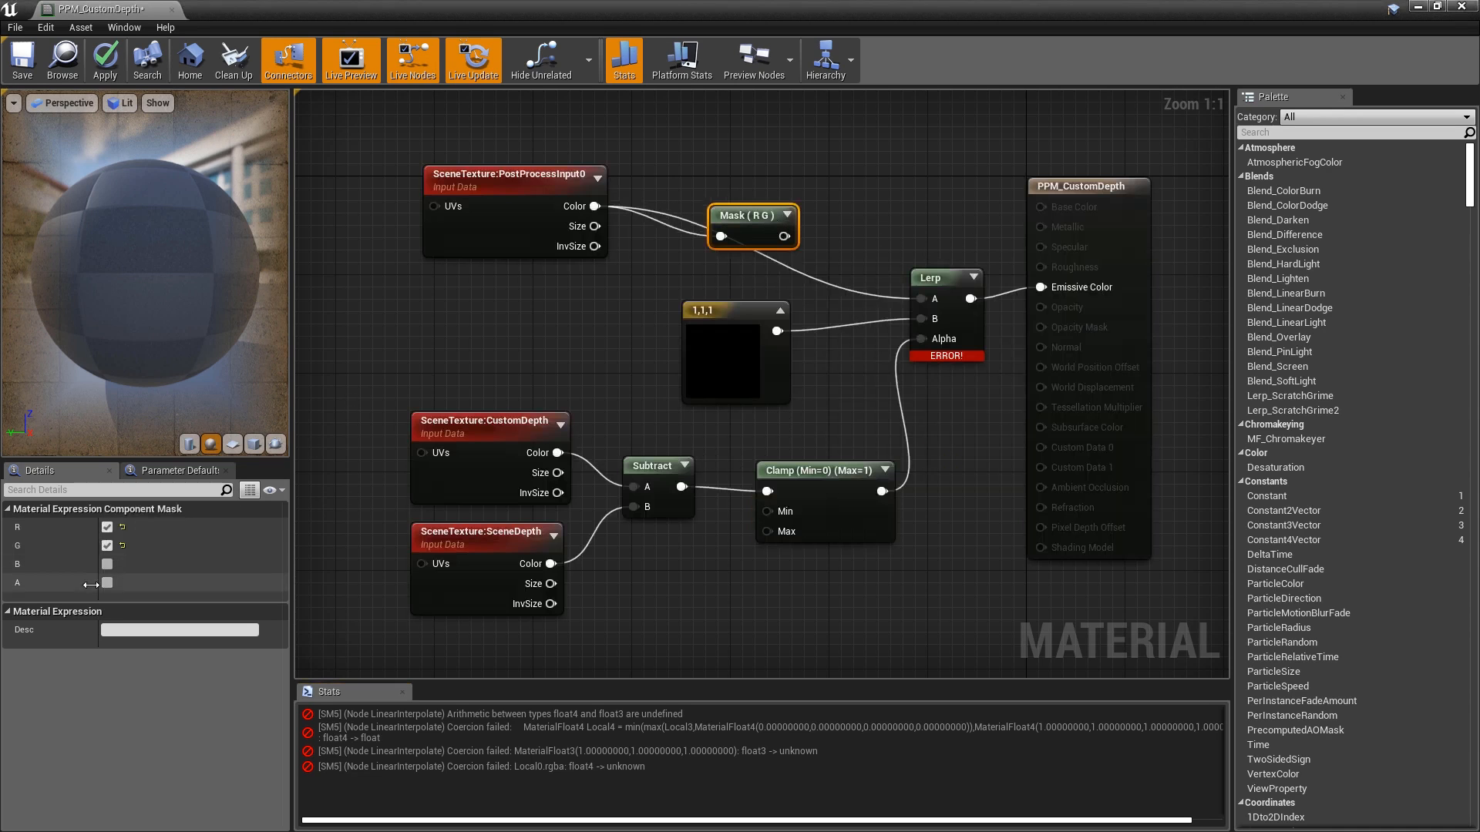
click(107, 563)
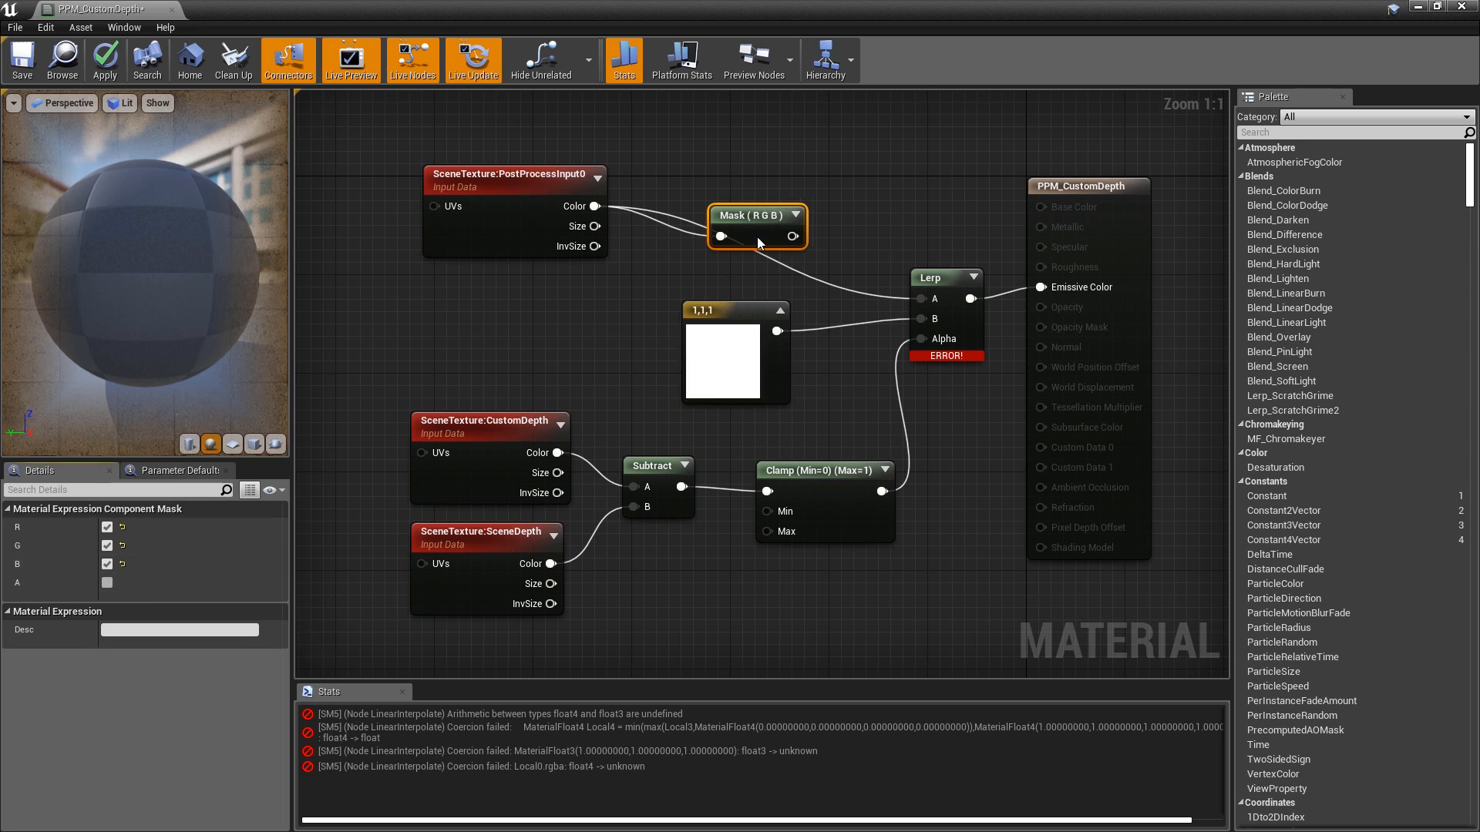
drag(792, 236, 925, 298)
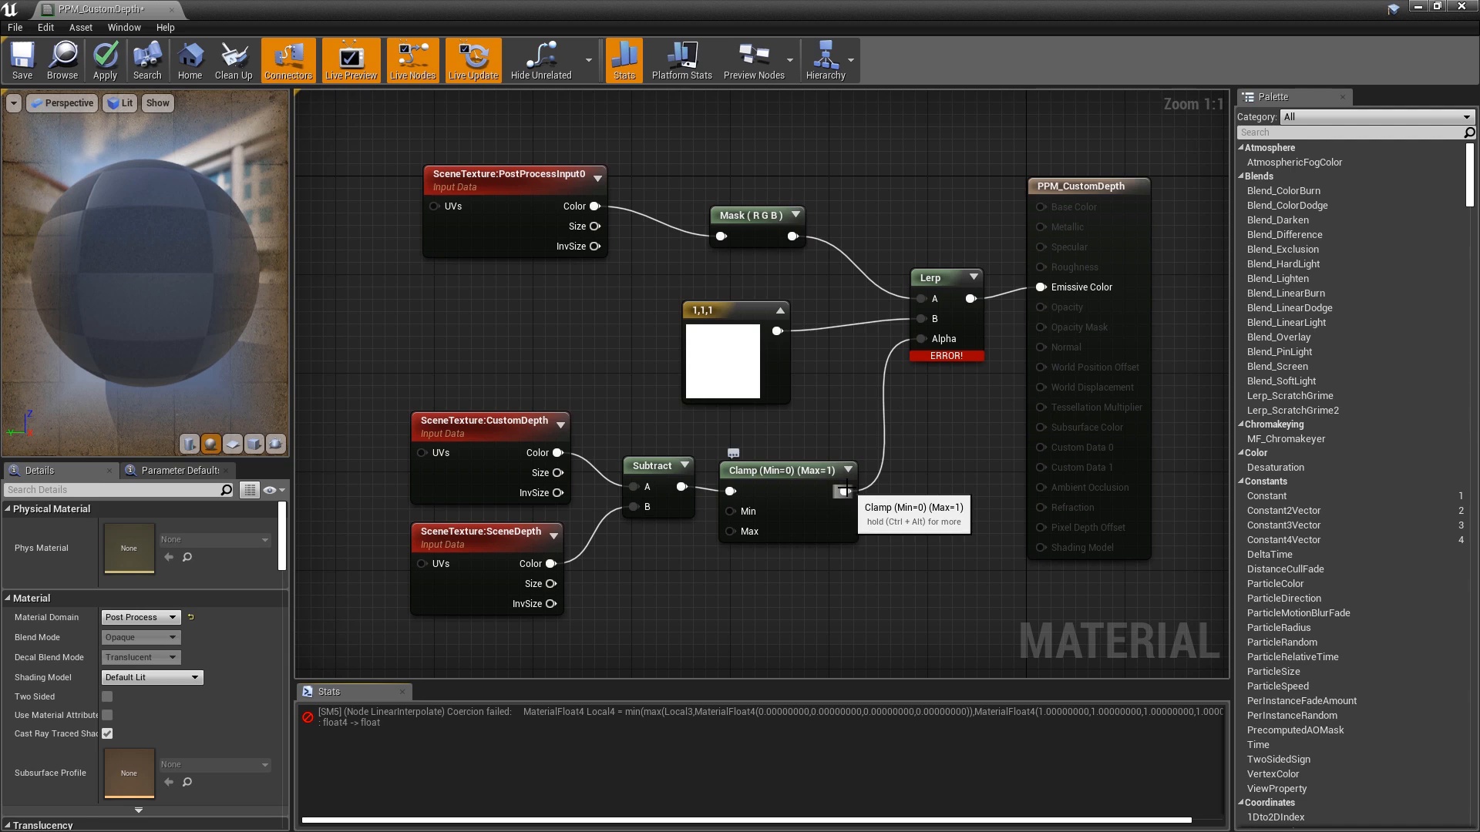
- Insert an R-only ComponentMask between the Clamp and Lerp Alpha
drag(845, 491, 904, 457)
text(mask)
key(Return)
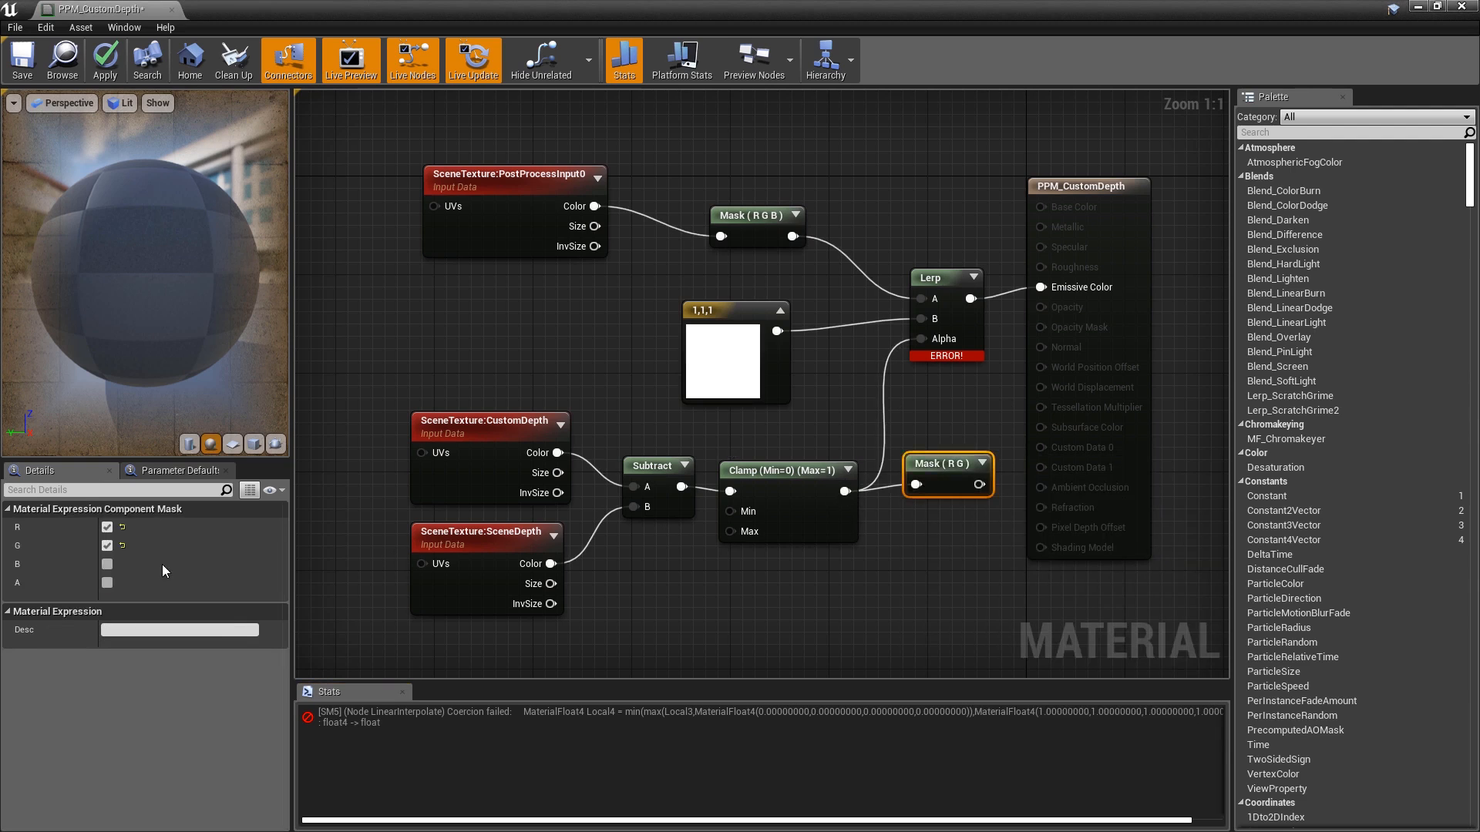
click(107, 545)
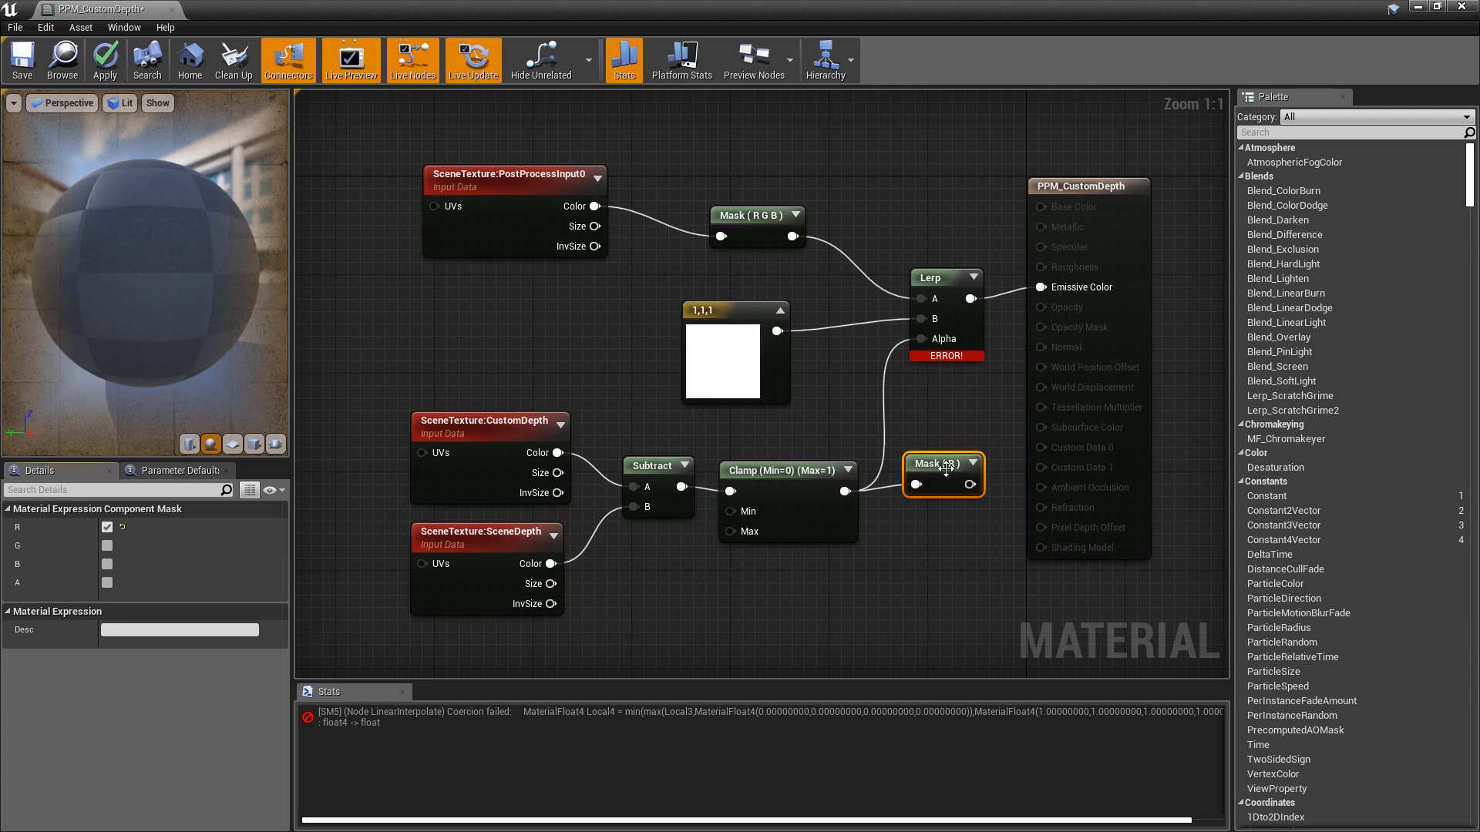
drag(969, 484, 923, 342)
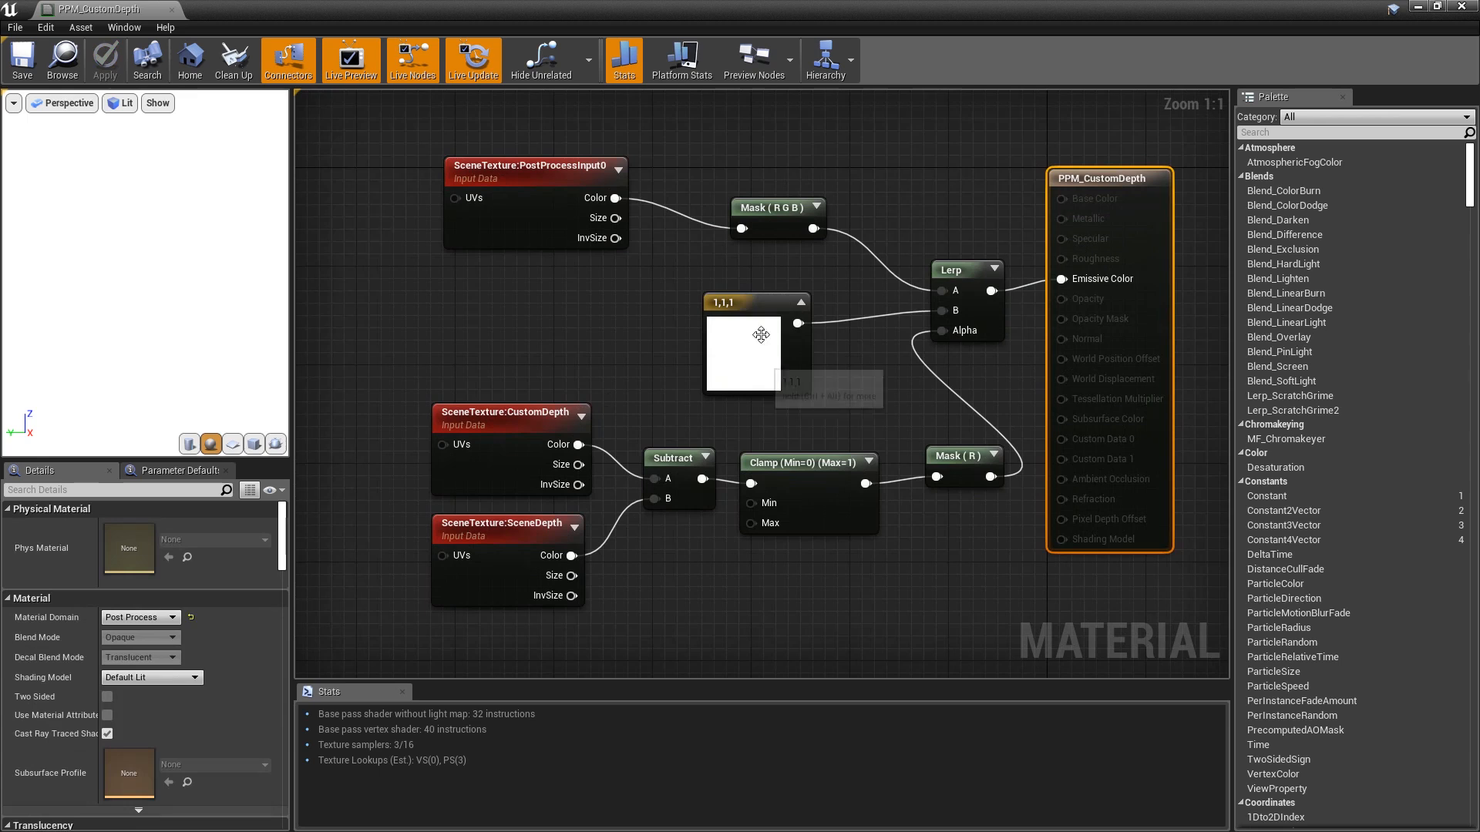
- Convert the white constant into a parameter named 'Masked Color'
click(760, 309)
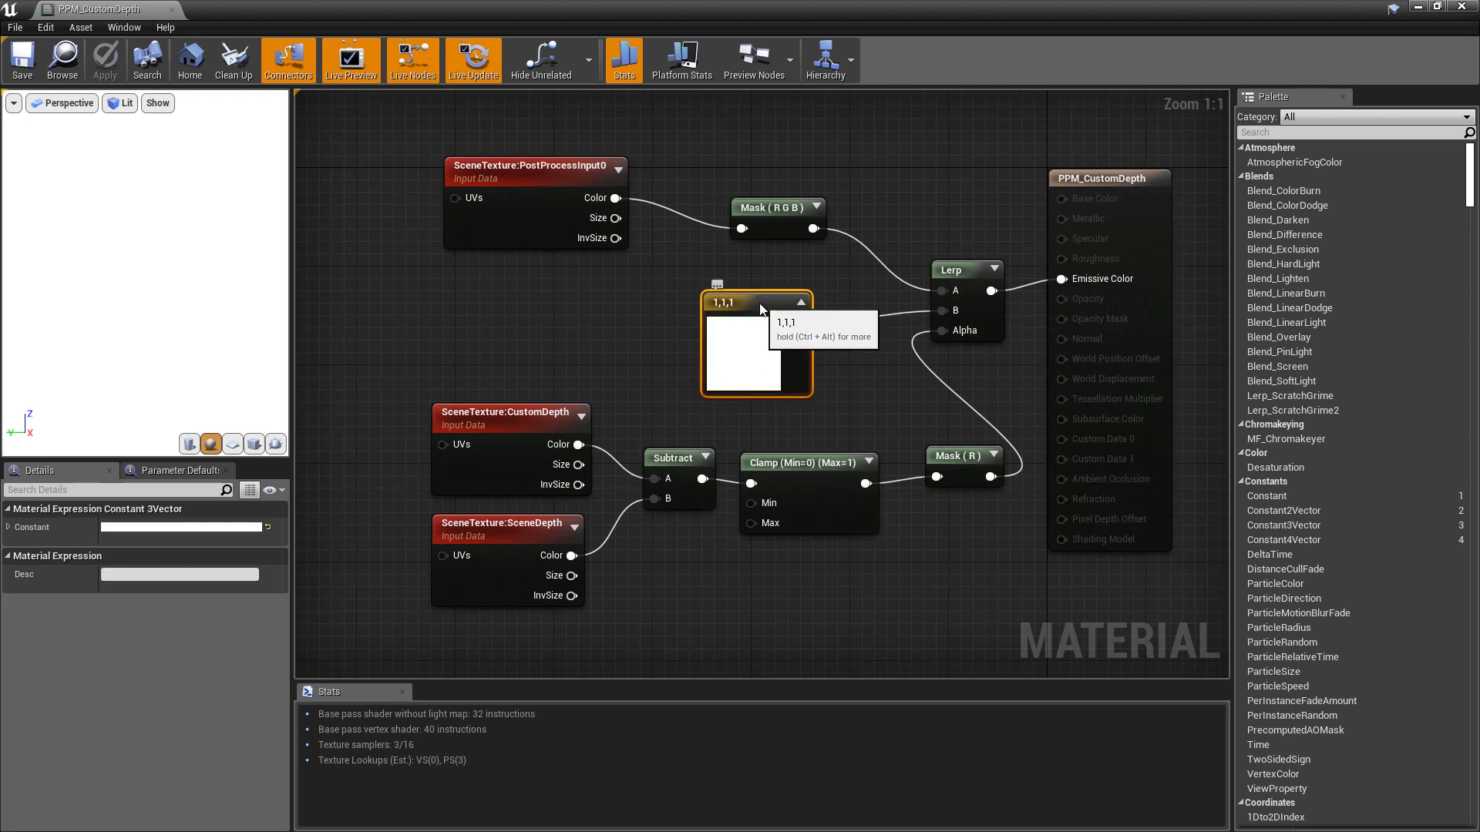
right_click(760, 306)
click(803, 307)
text(Masked Color)
key(Return)
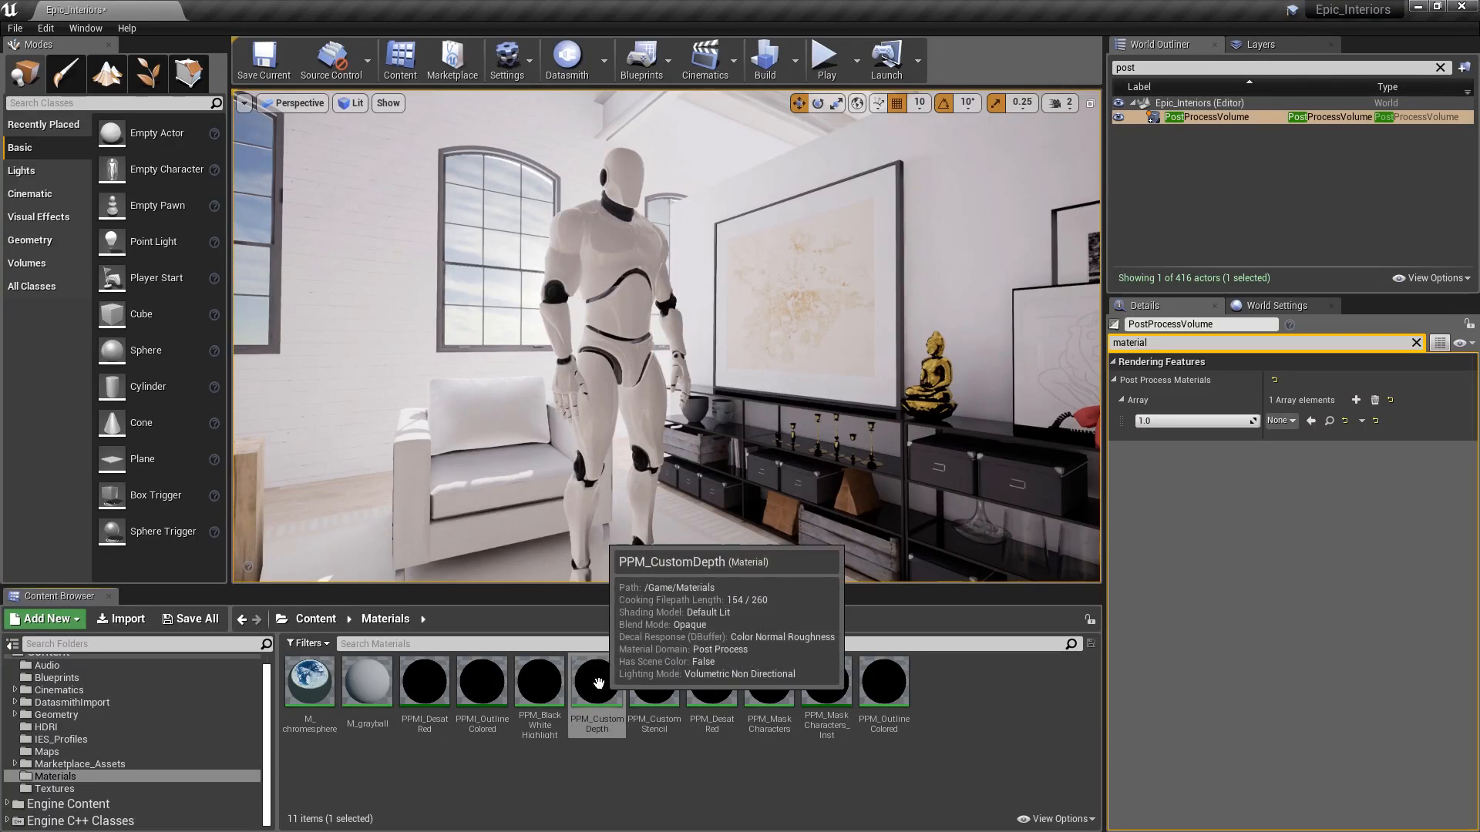
- Create the PPMI_CustomDepth instance and drop it into the PostProcessVolume's Post Process Materials slot
right_click(599, 683)
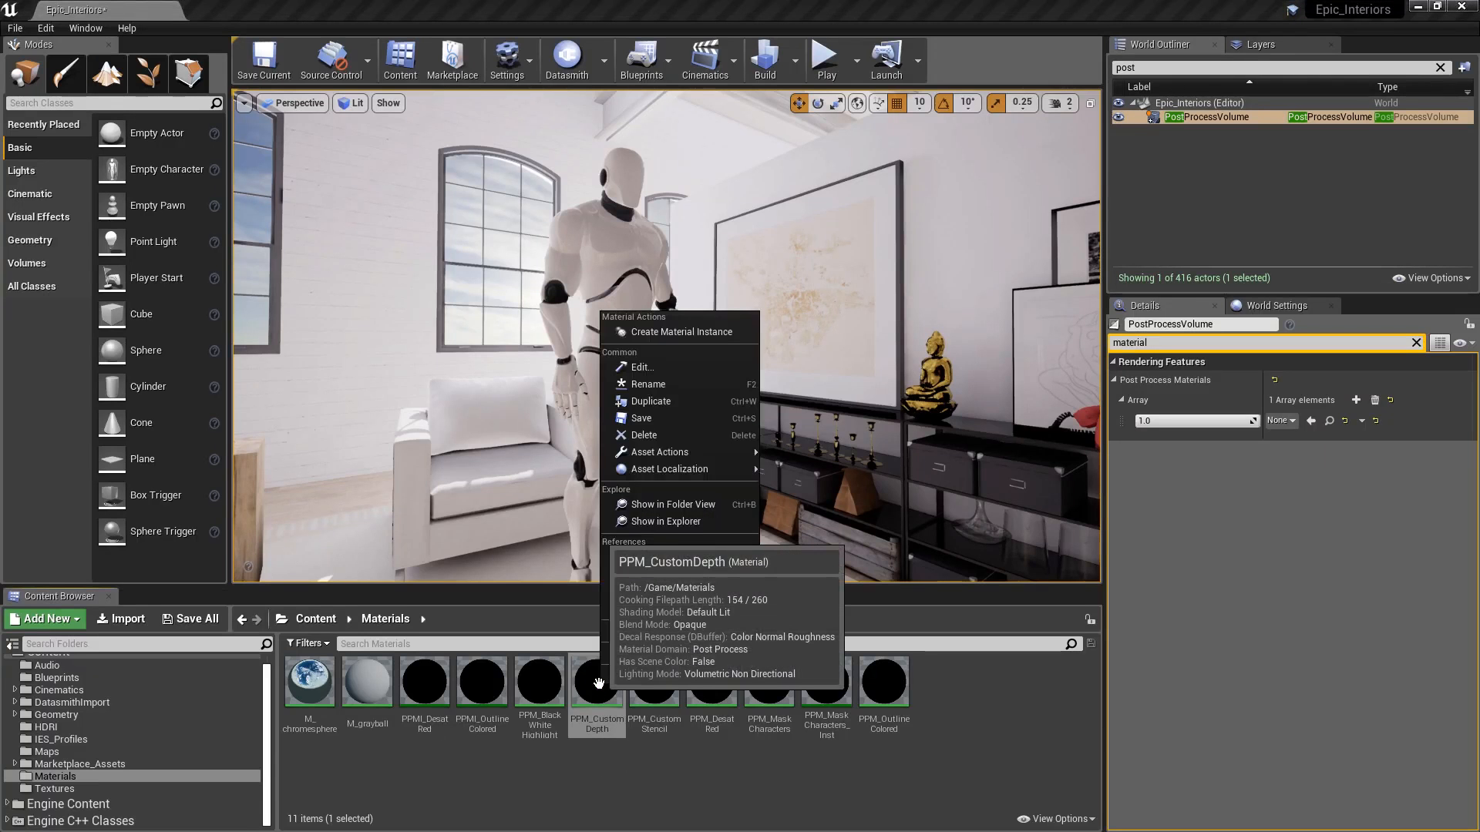
click(676, 335)
text(PP)
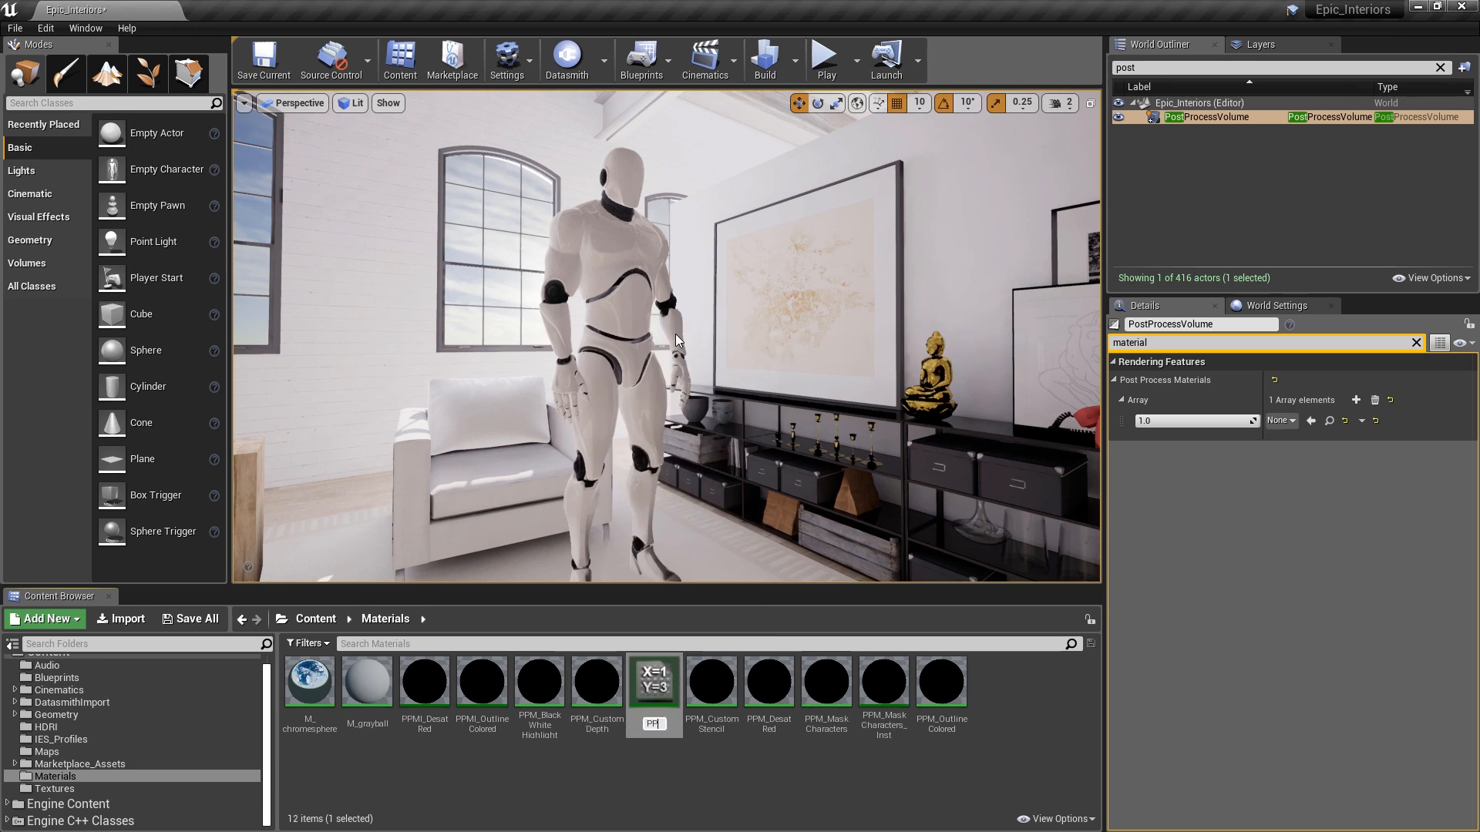
text(MI_Cust)
text(omDepth)
key(Return)
drag(425, 682, 1290, 424)
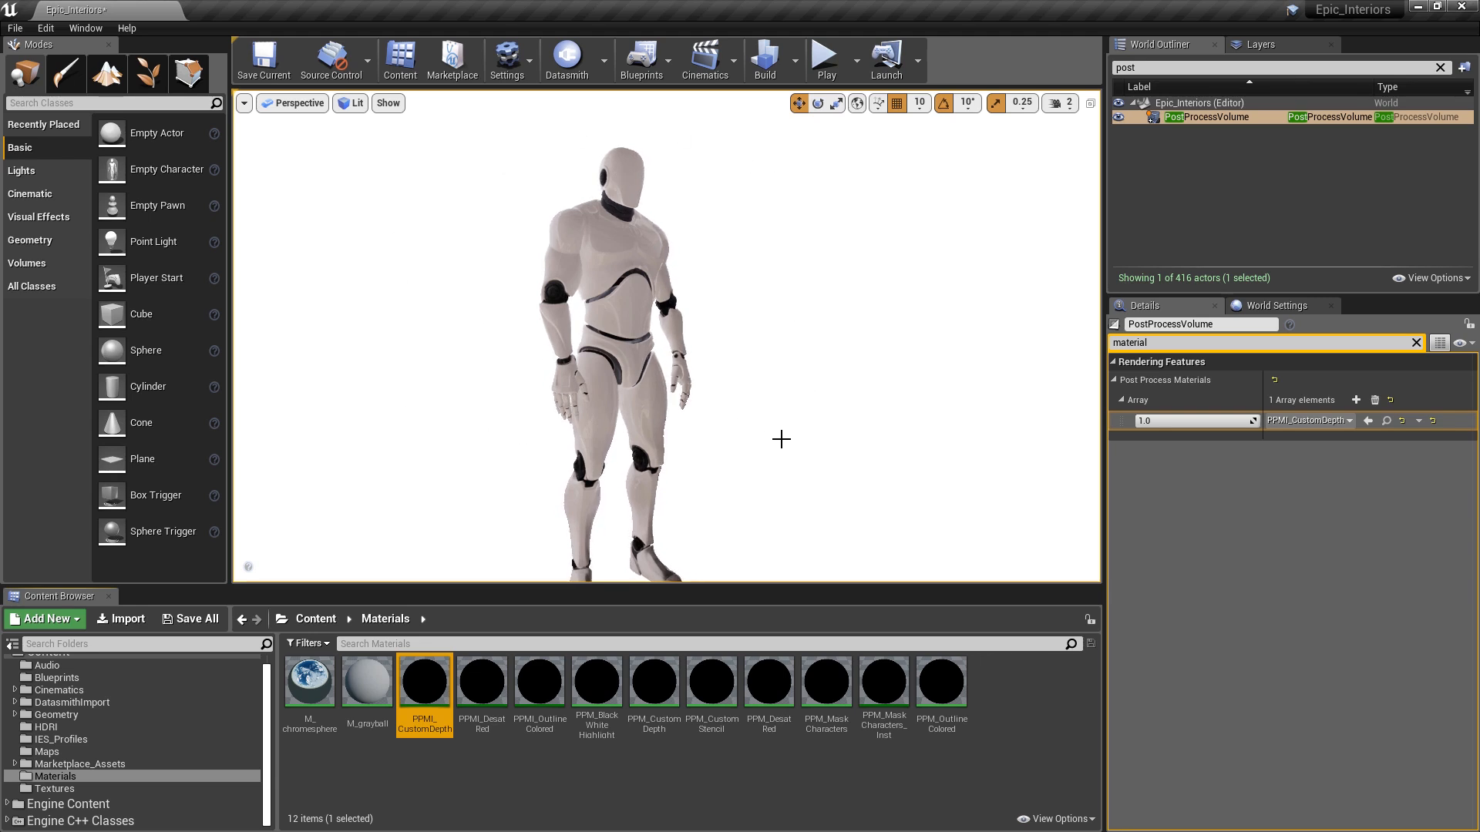
right_drag(882, 377, 767, 392)
- In PPMI_CustomDepth, enable the Masked Color parameter and set it to red
click(421, 683)
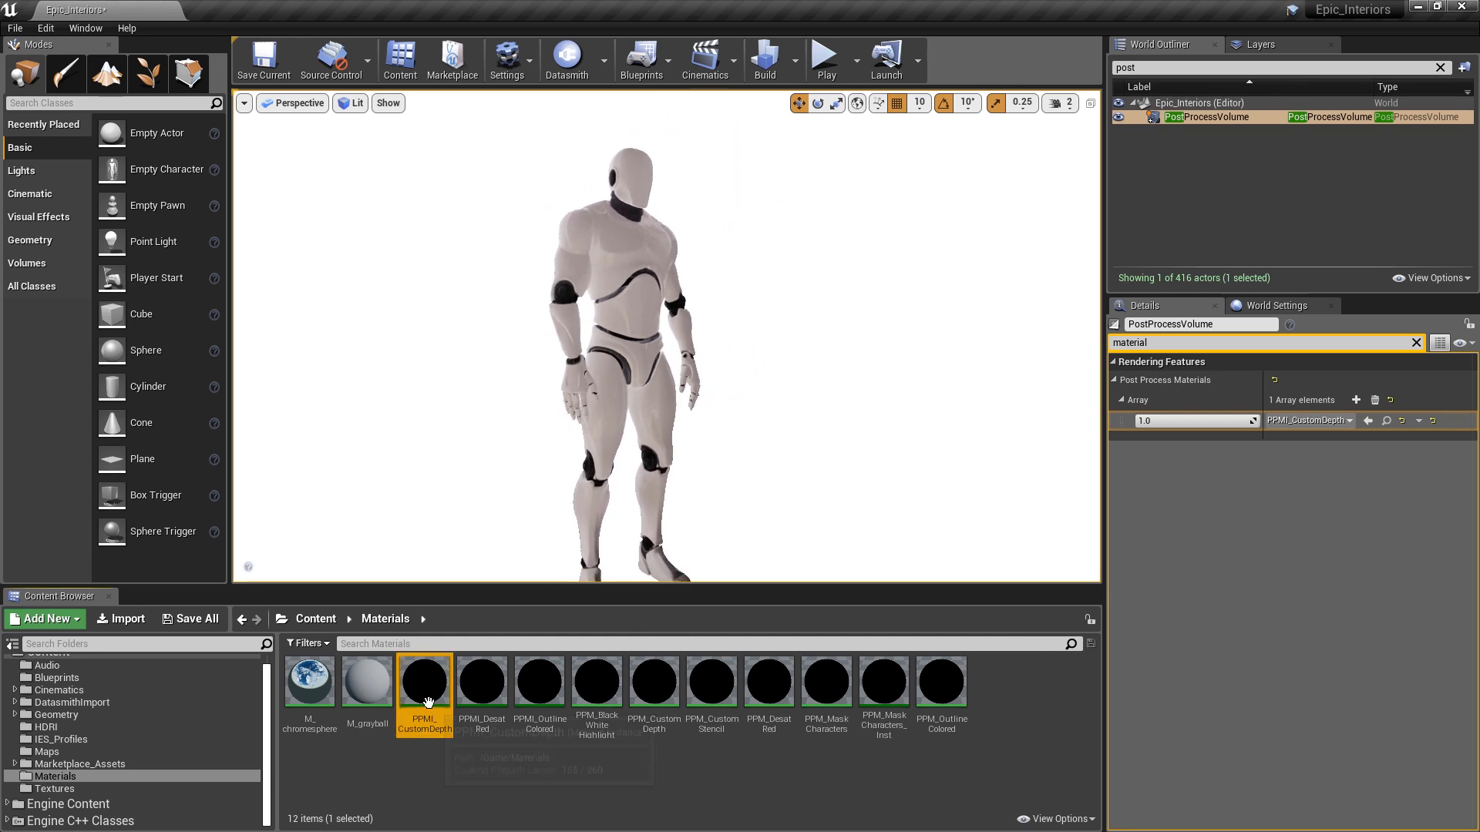
double_click(421, 683)
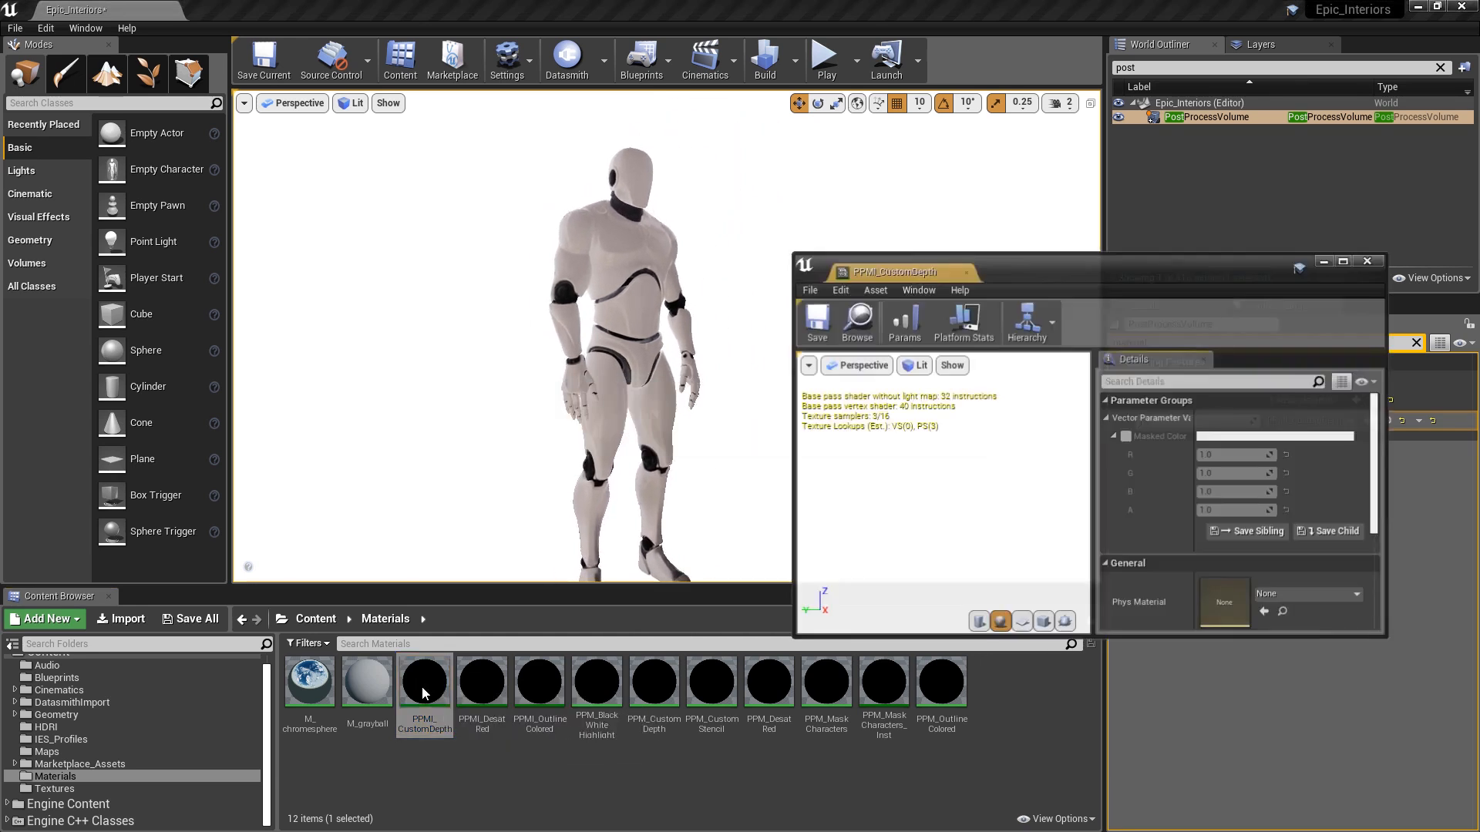
click(1125, 436)
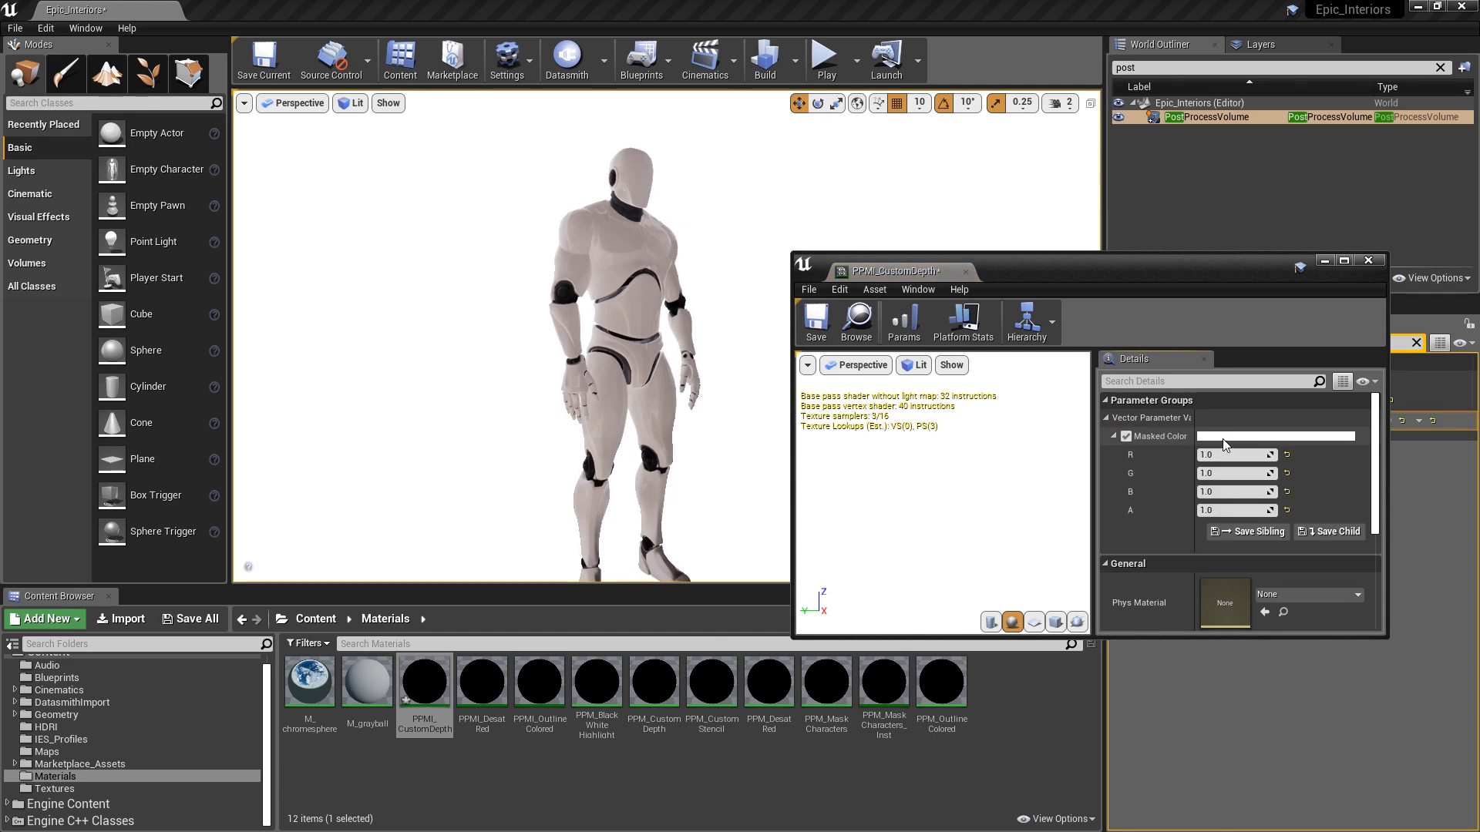
click(1226, 438)
drag(1076, 498, 1080, 486)
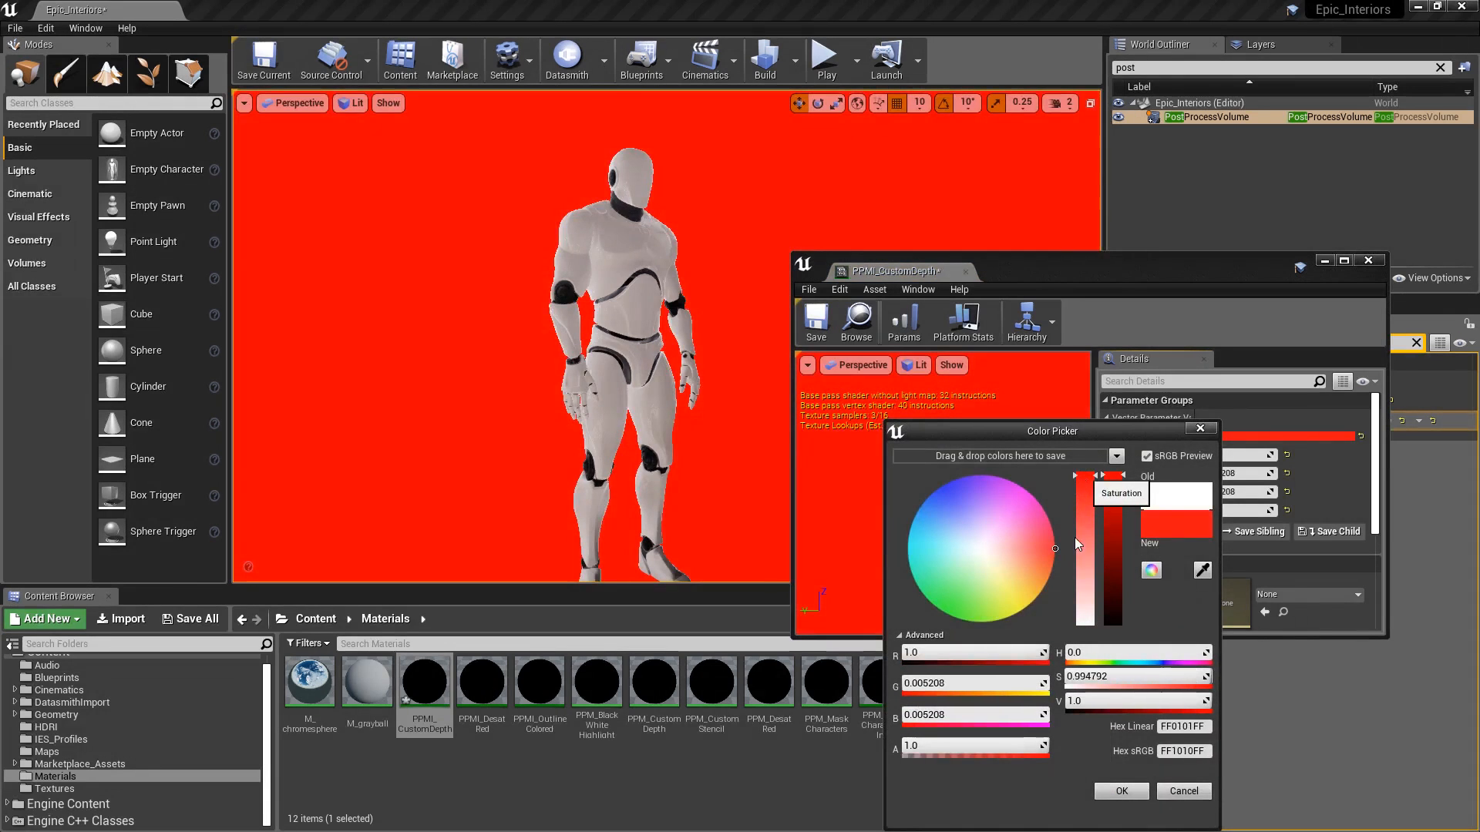
click(1121, 792)
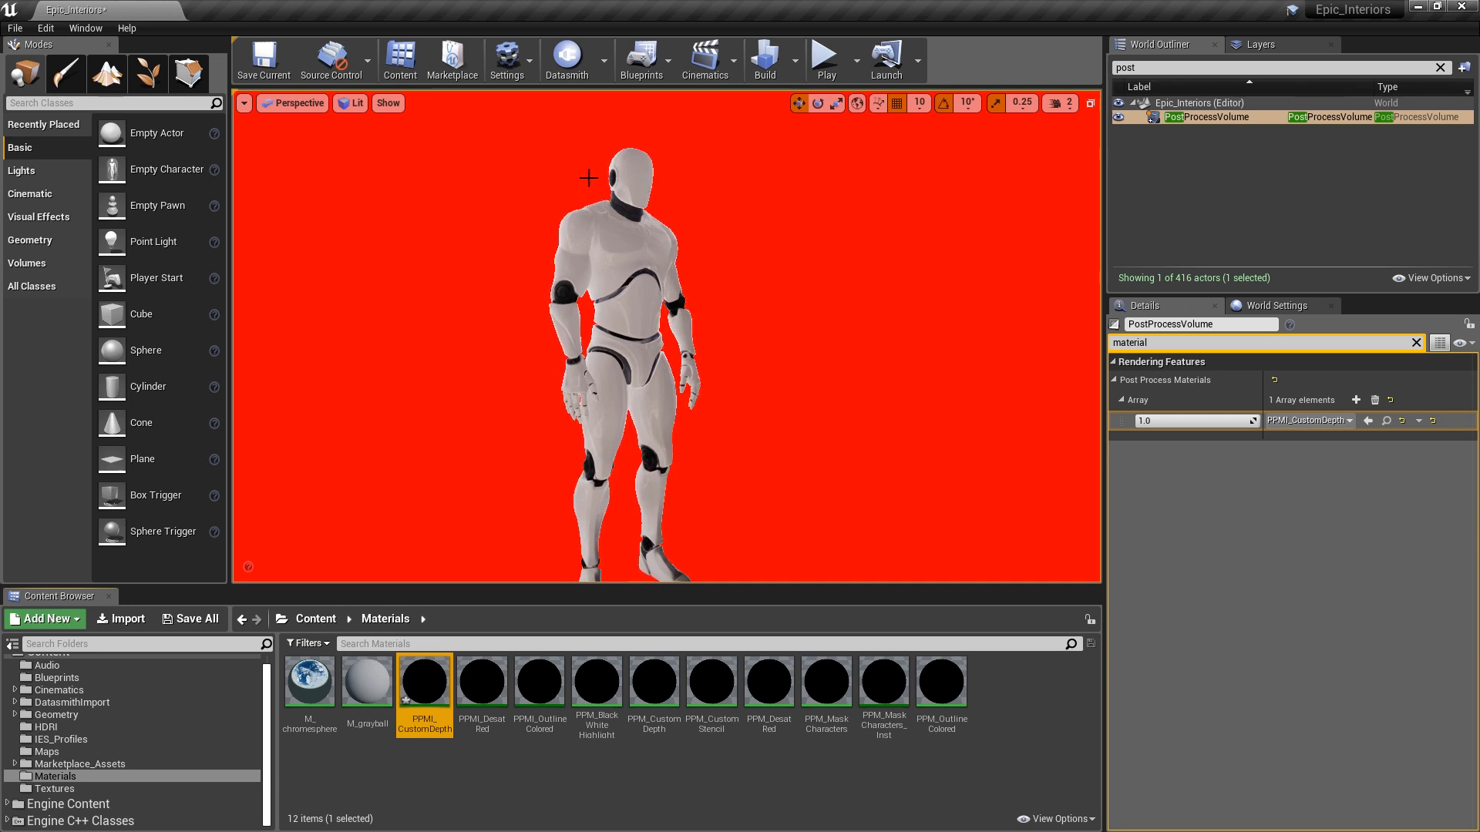
click(976, 736)
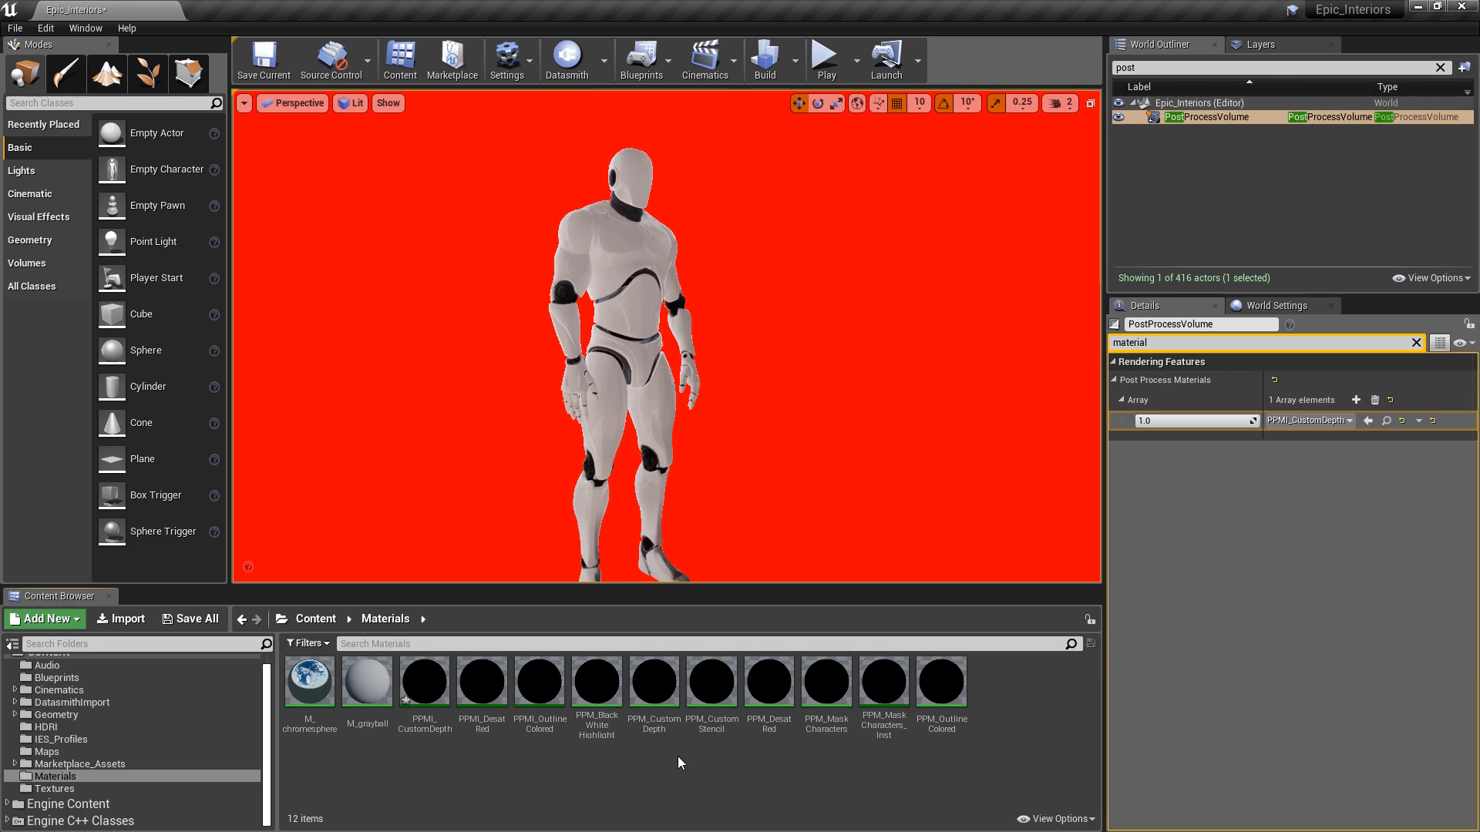
- Change PPM_CustomDepth's Blendable Location to Before Tonemapping and apply the material
click(655, 680)
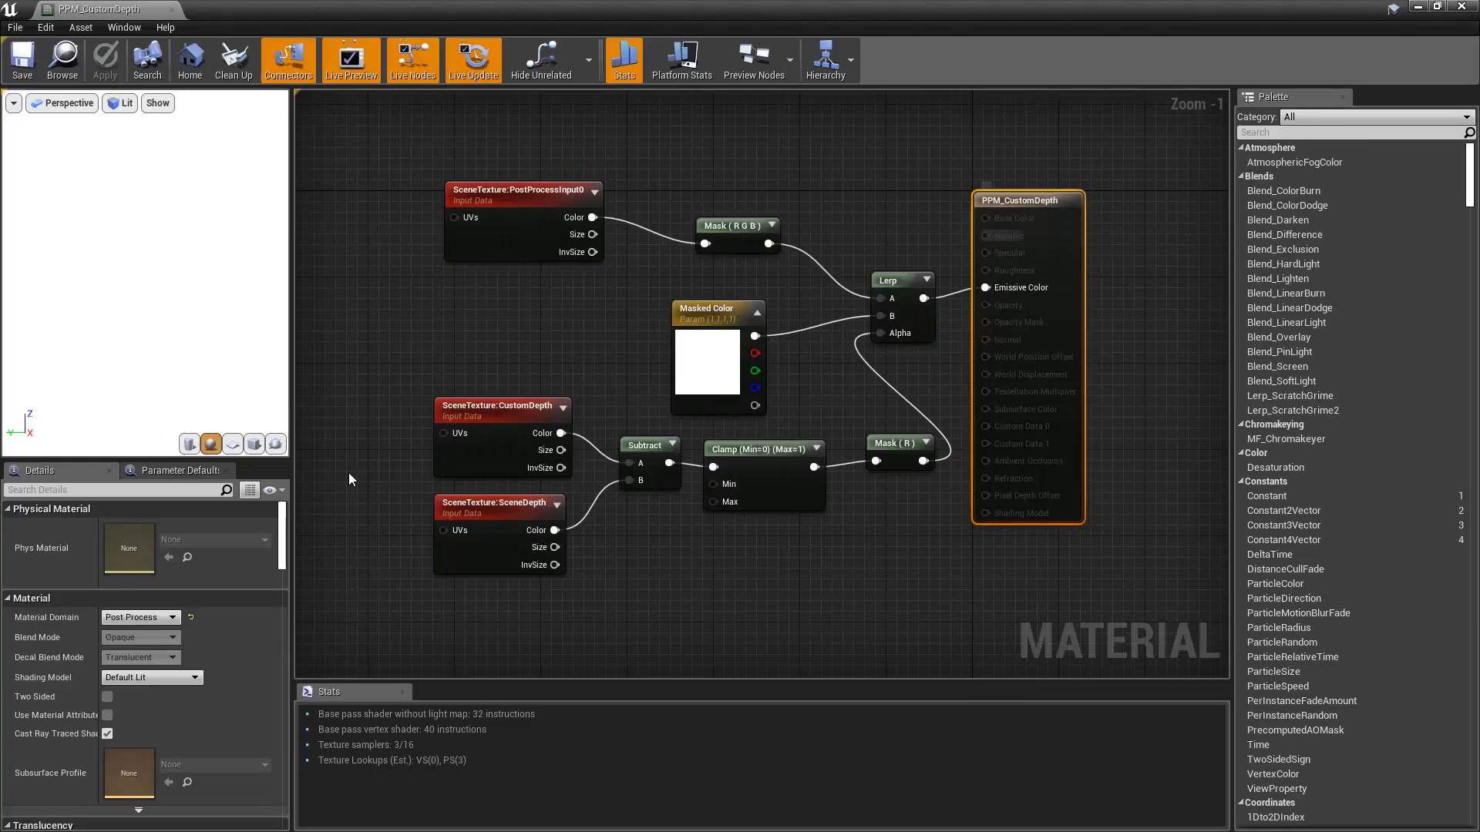
drag(280, 530, 279, 717)
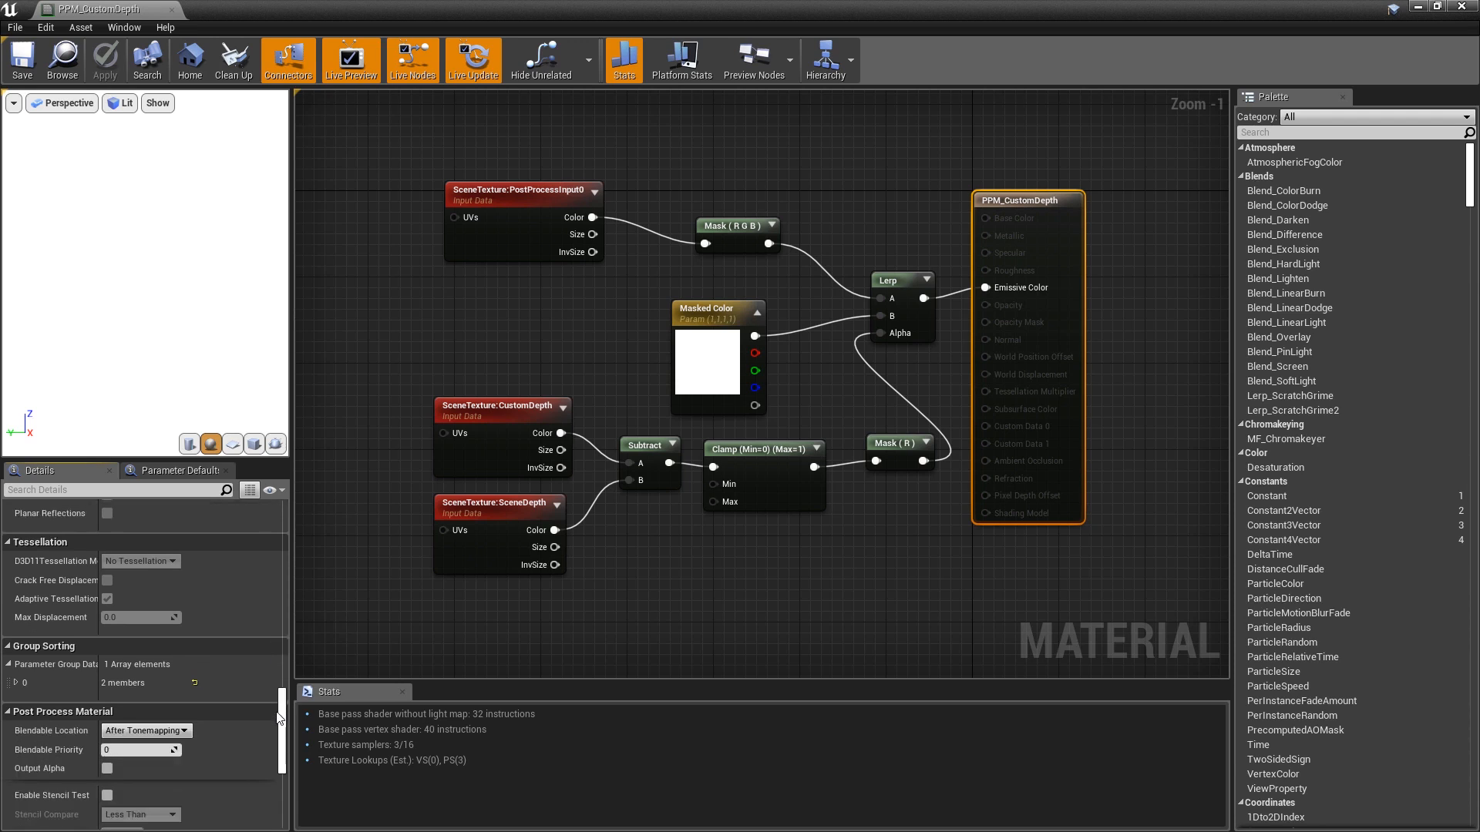
mouse_move(87, 738)
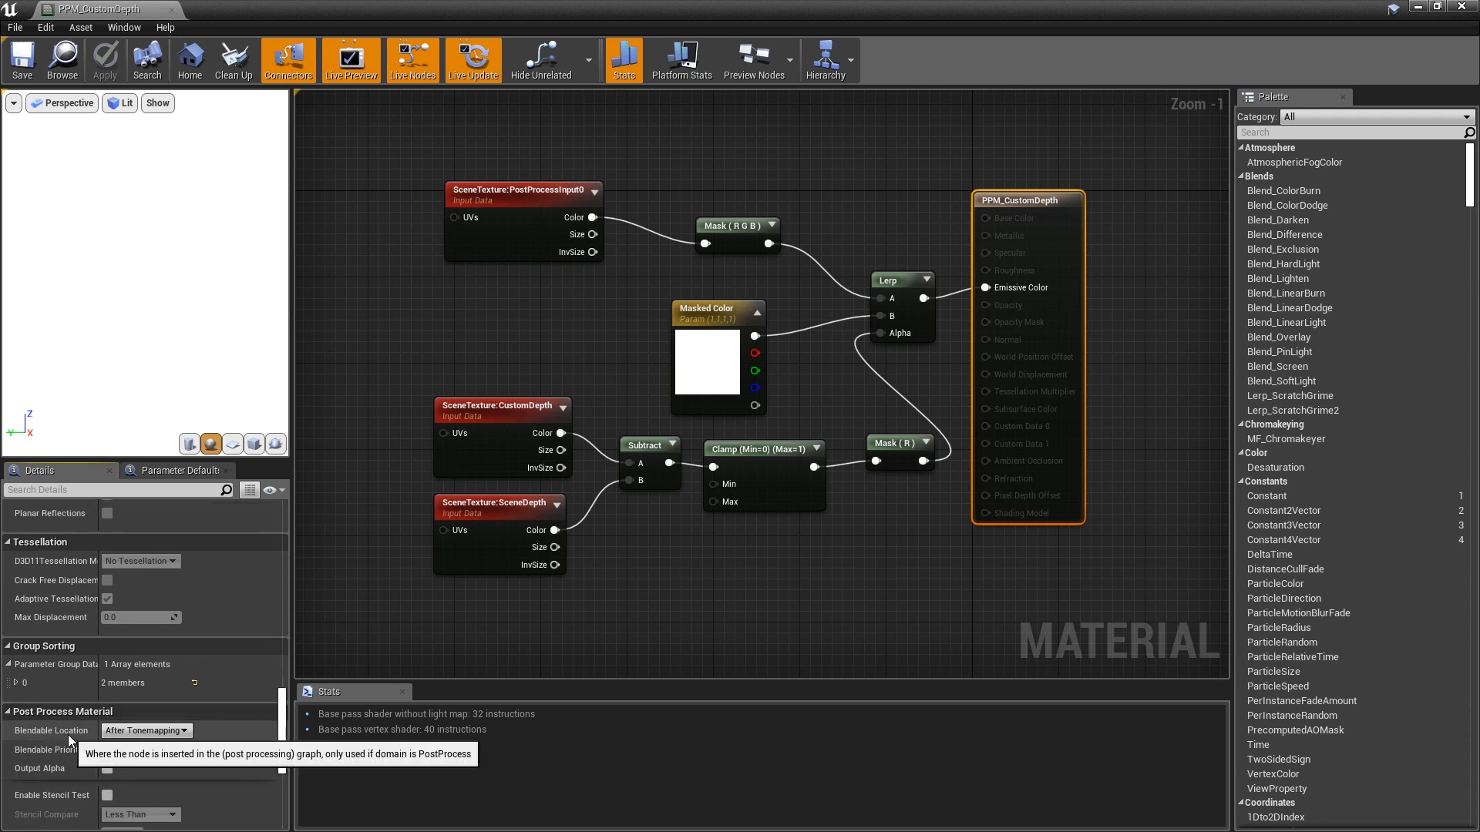
click(183, 735)
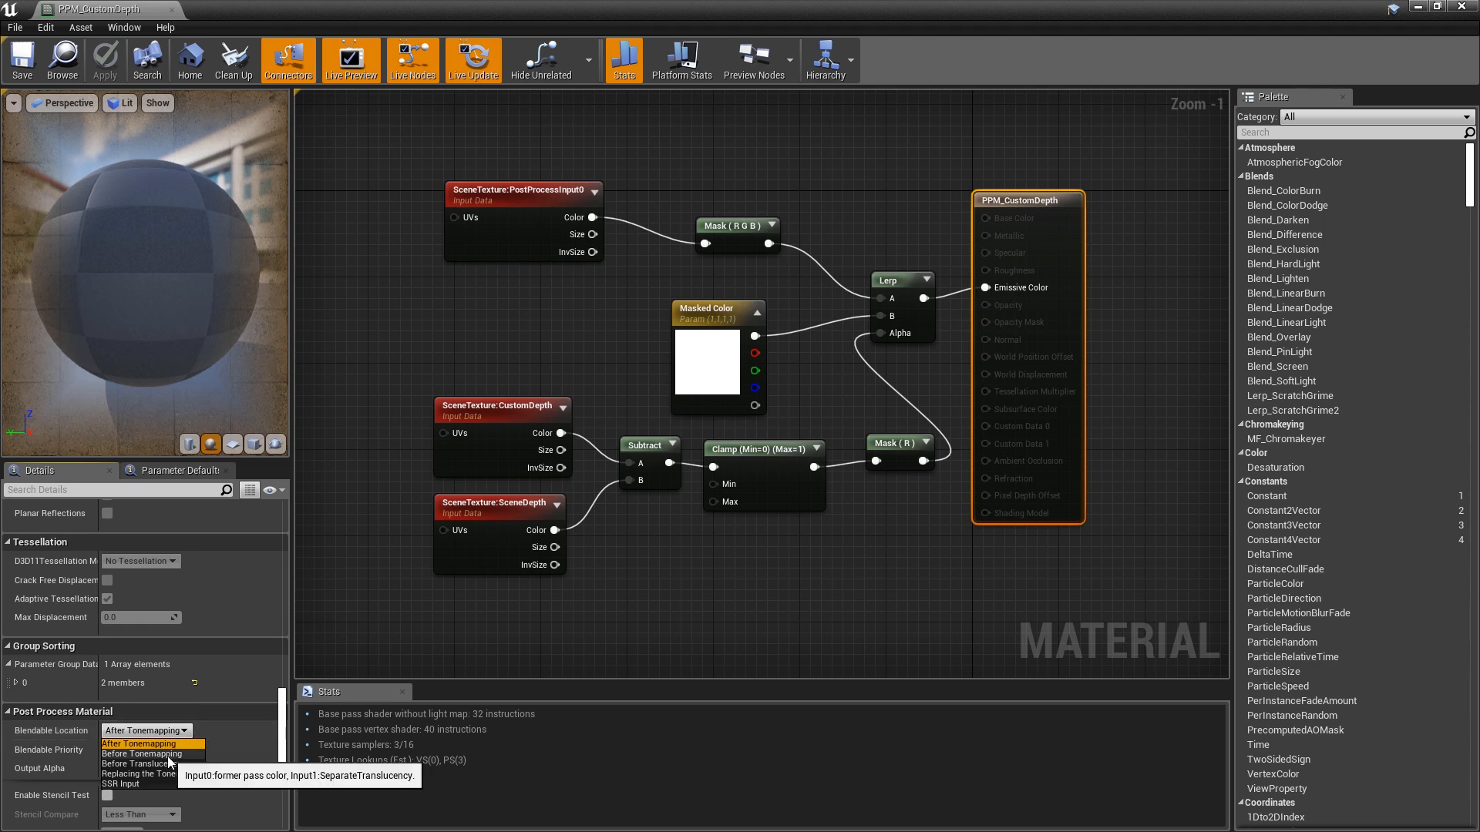
click(171, 754)
click(23, 59)
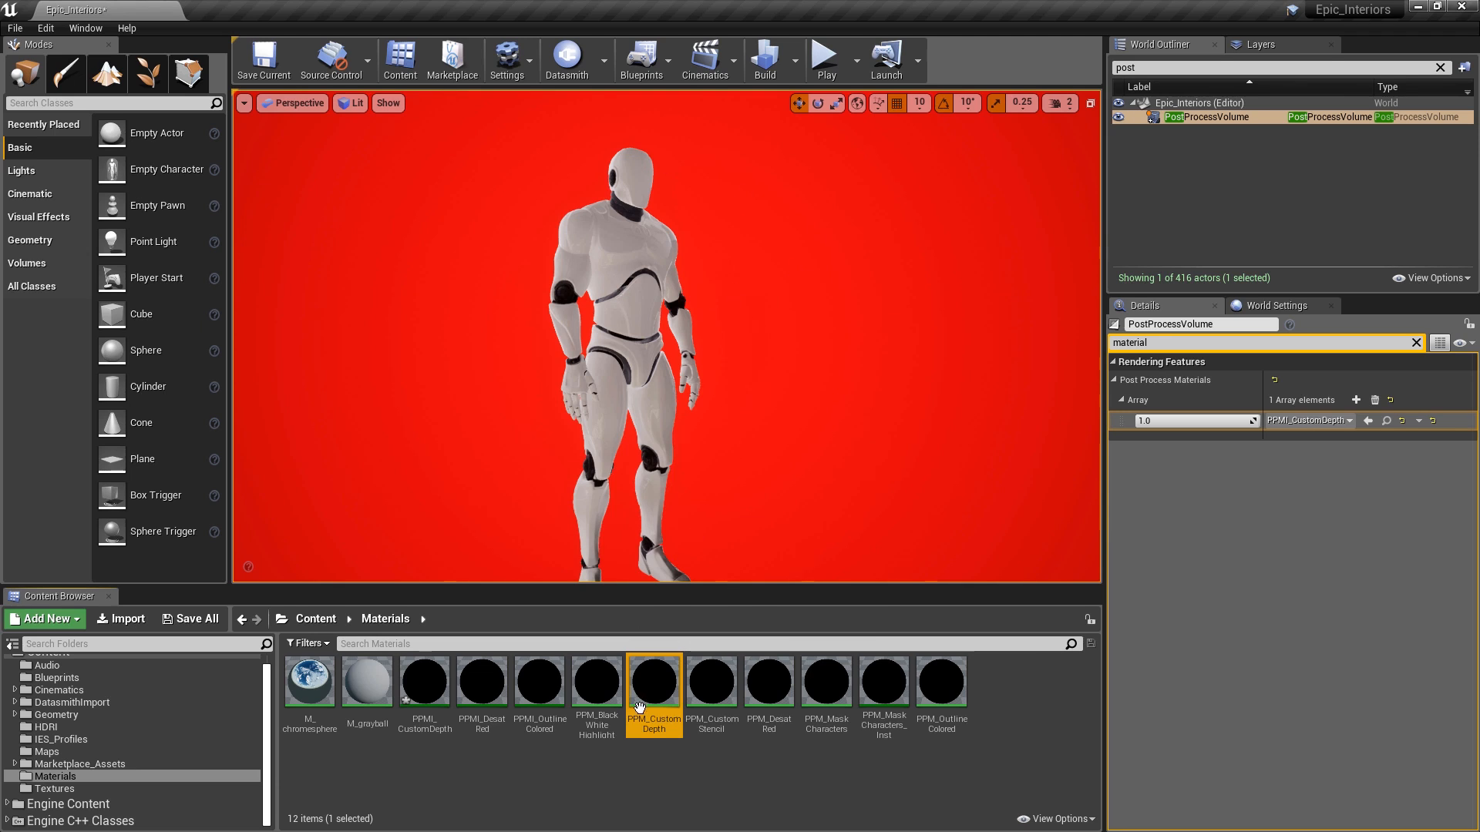
- Open PPM_CustomDepth and shift the SceneTexture and Subtract nodes left to make room
double_click(652, 694)
drag(464, 287, 767, 545)
drag(775, 385, 707, 386)
click(654, 299)
- Add a OneMinus (1-x) node after Subtract and wire its output into Clamp
text(one)
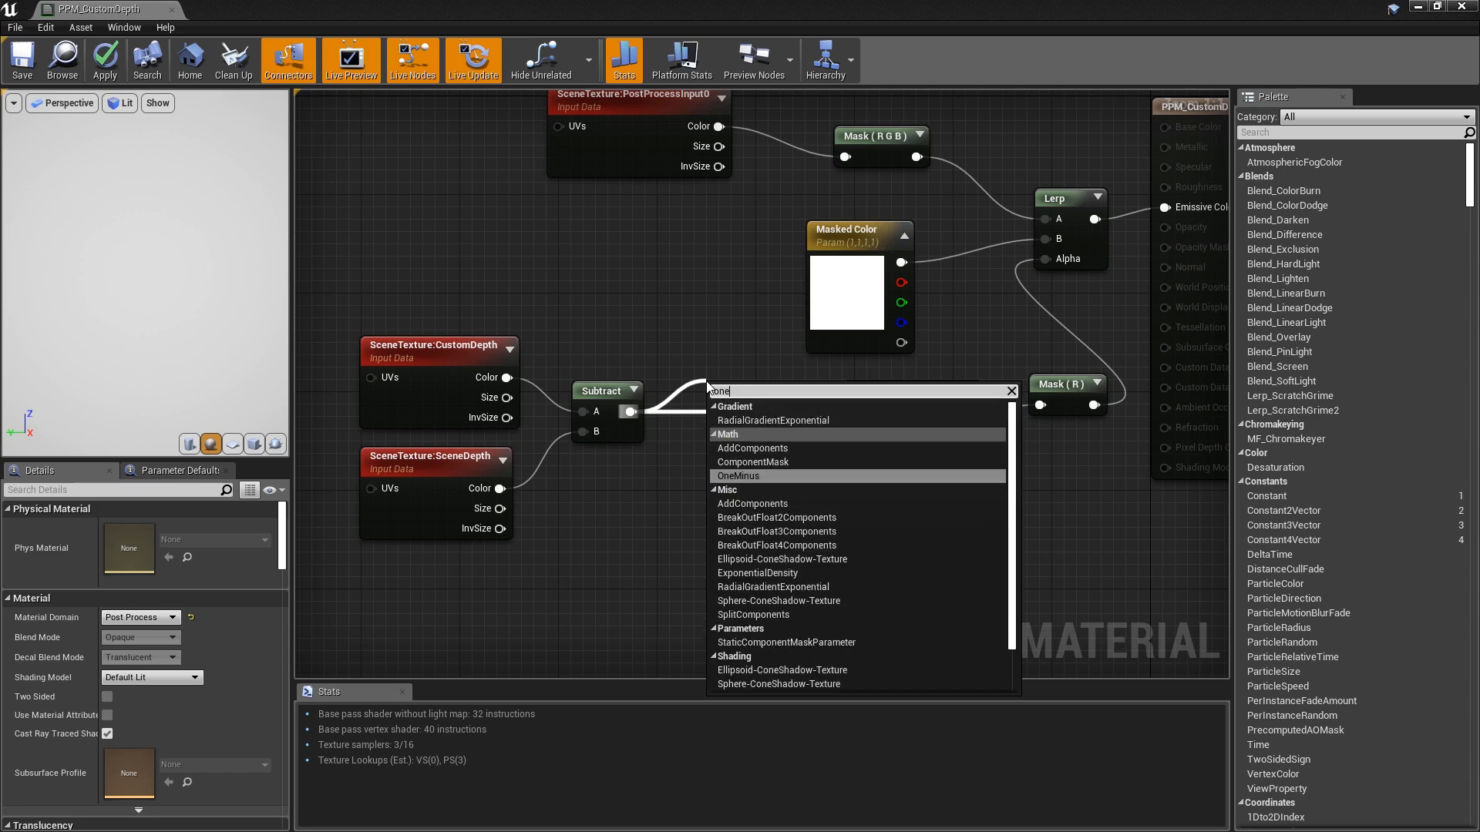
key(Return)
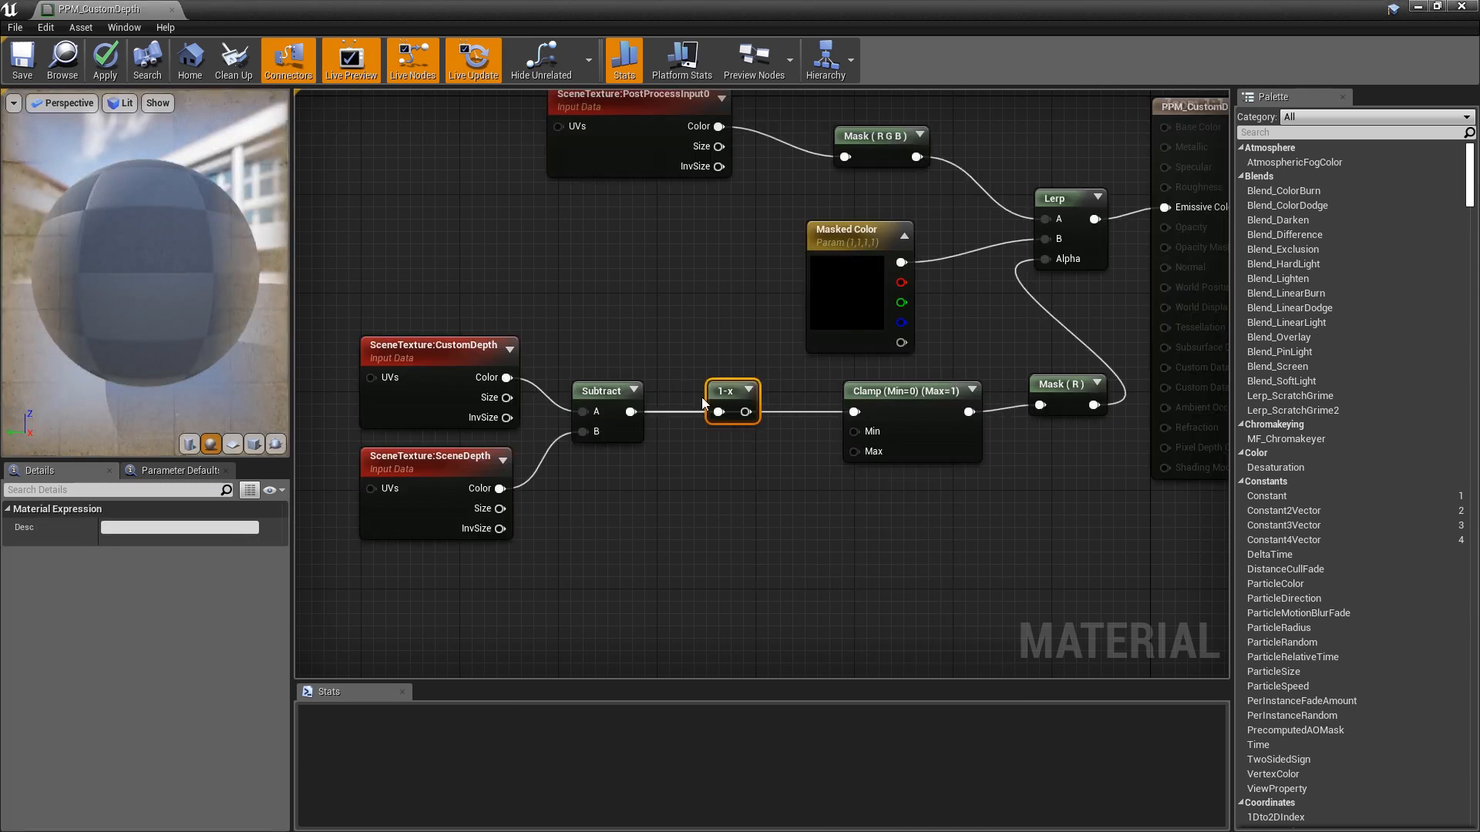
drag(717, 394, 717, 369)
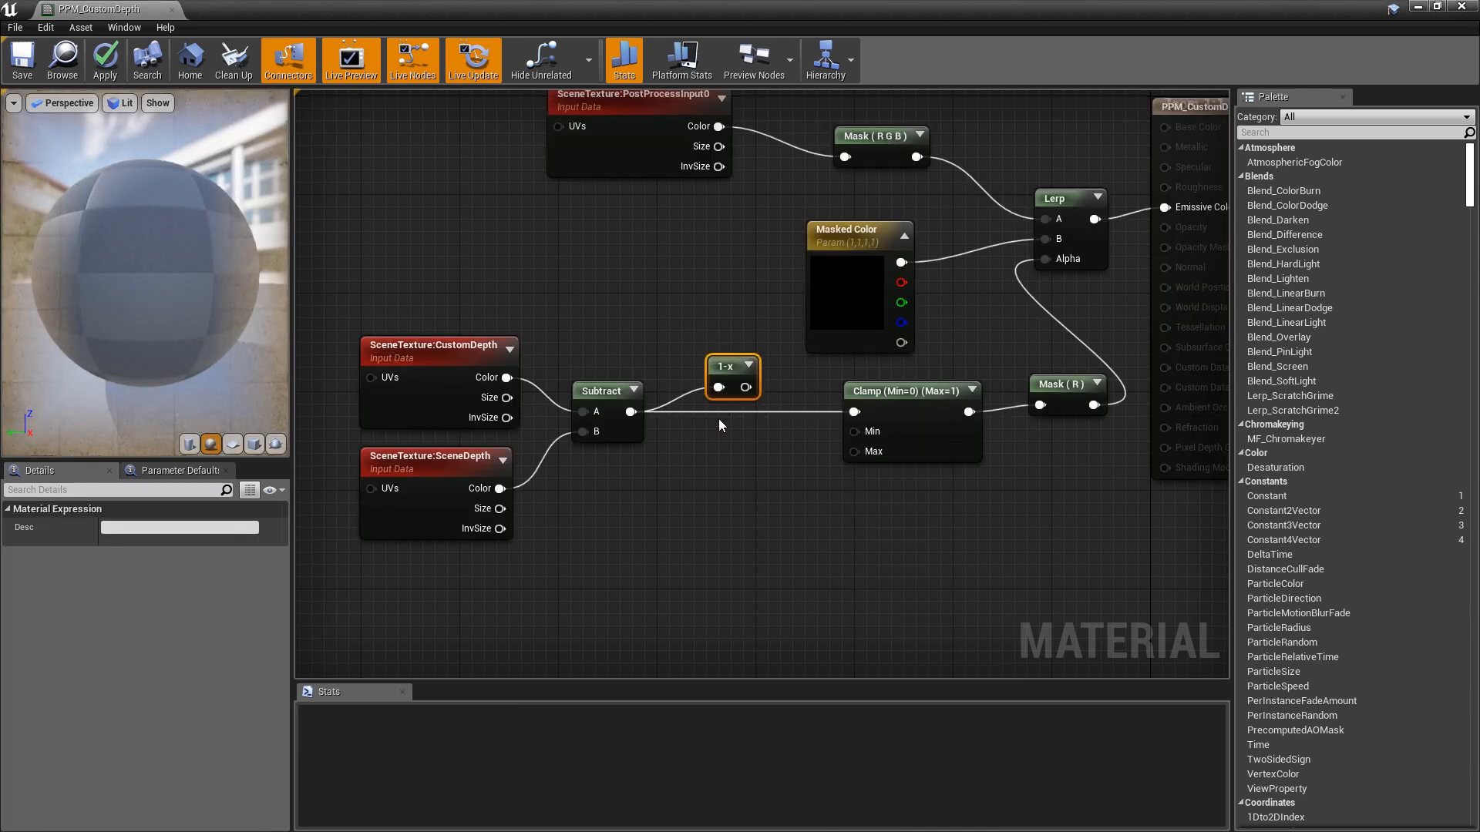
drag(746, 387, 855, 412)
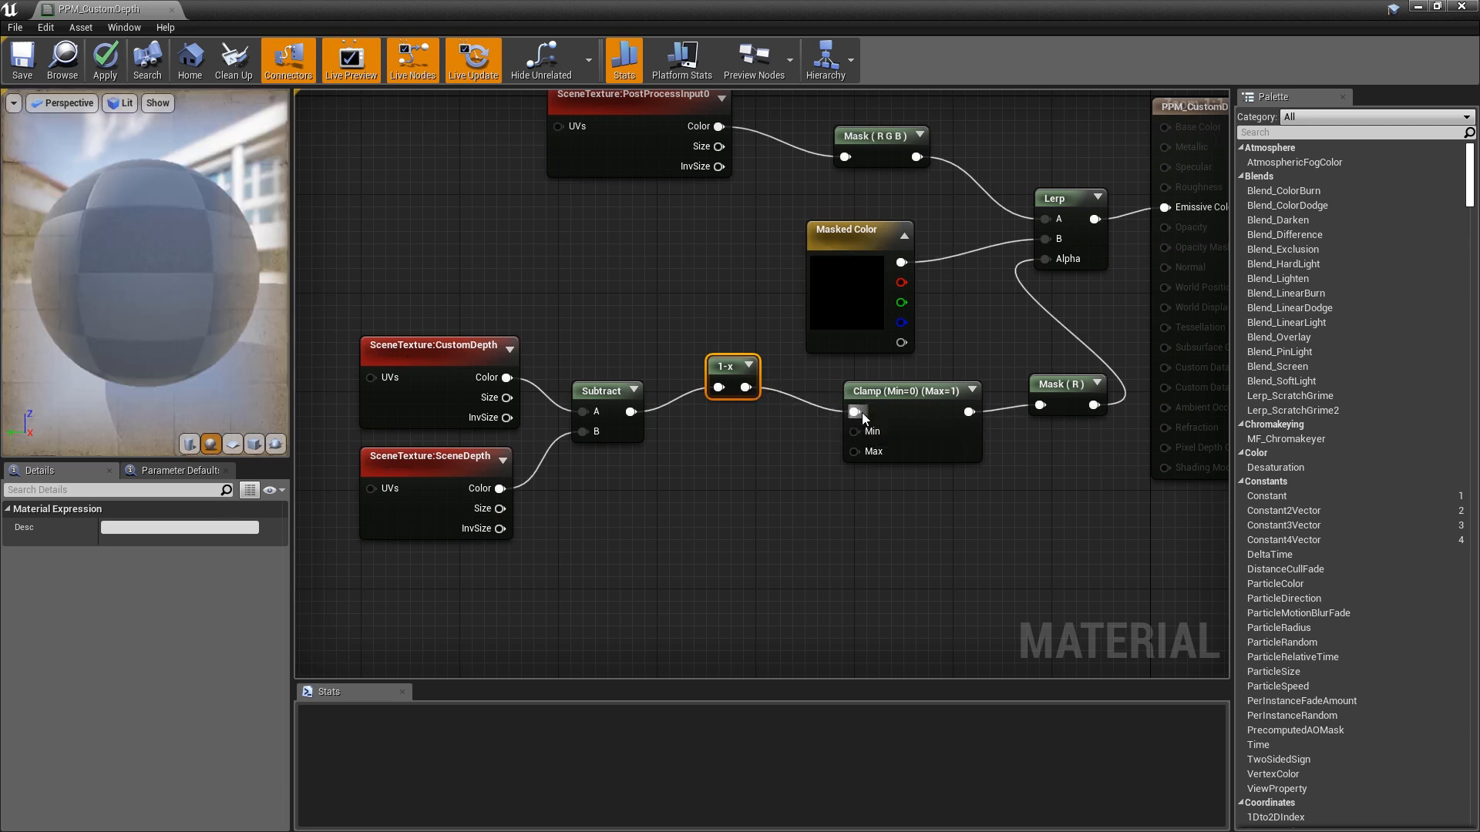
- Save PPM_CustomDepth and check the mannequin's solid red silhouette in the level view
key(ctrl+s)
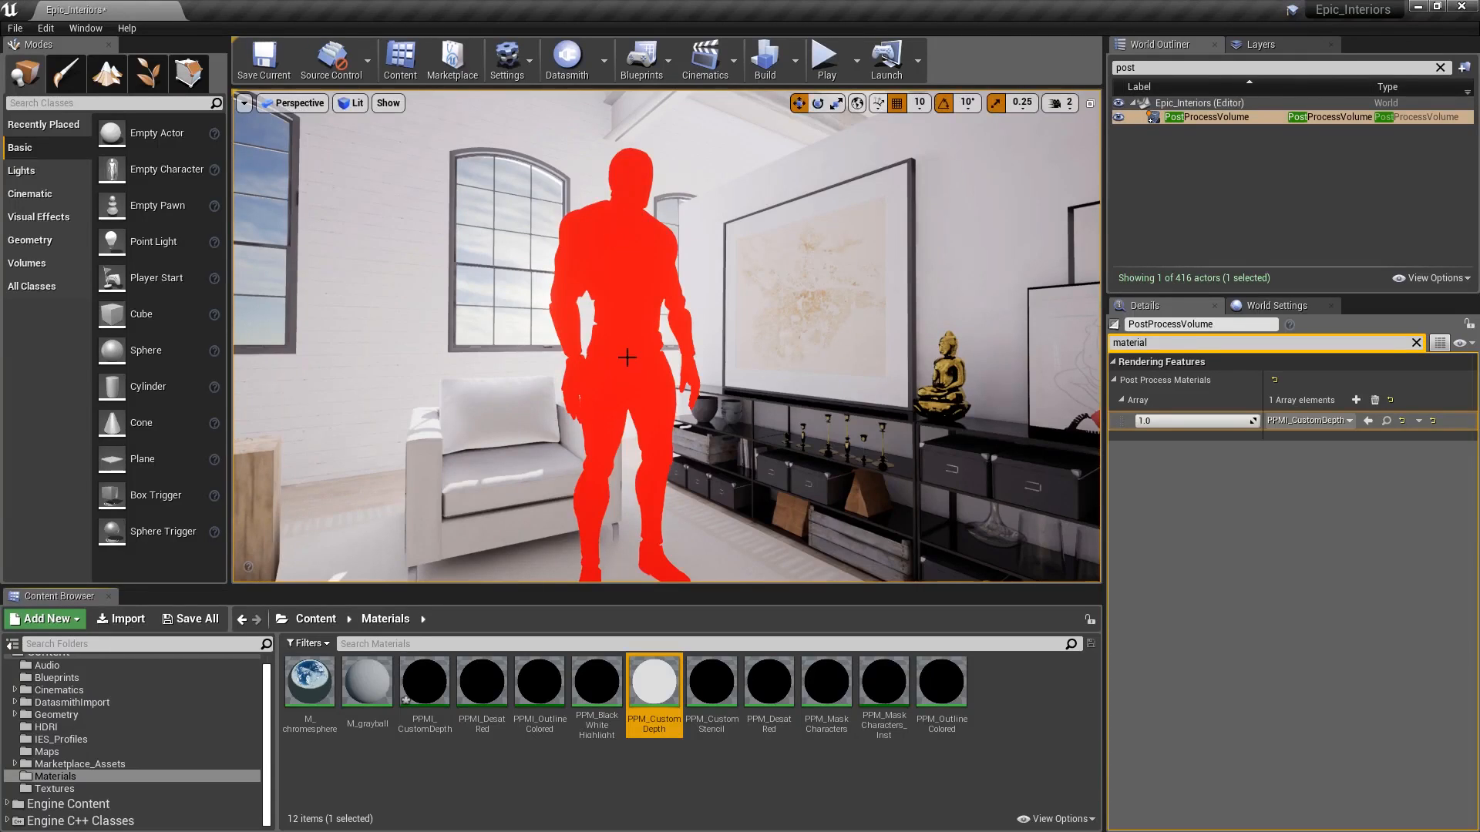
mouse_move(833, 247)
right_down()
mouse_move(837, 264)
mouse_move(825, 256)
right_up()
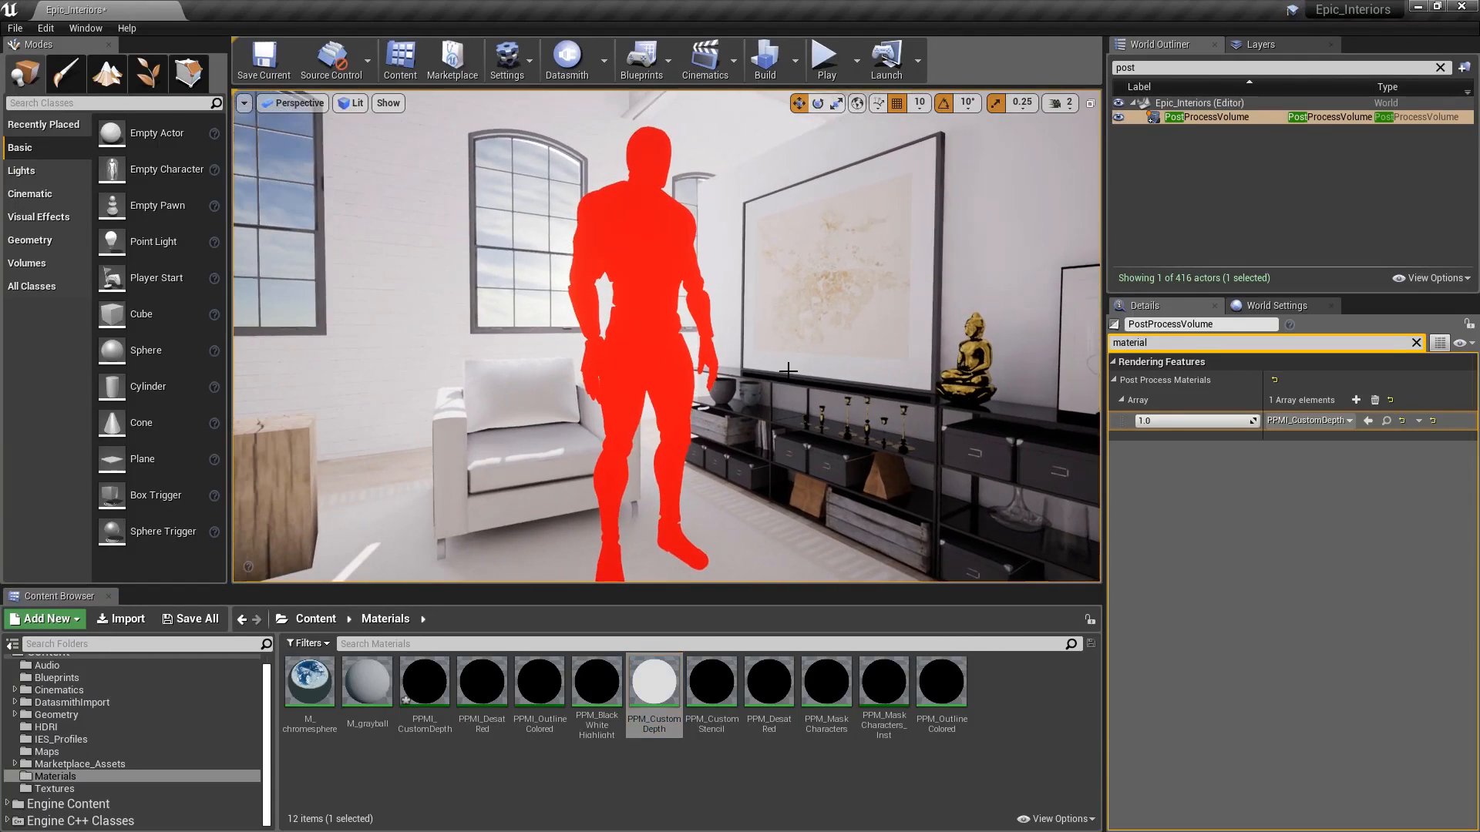
mouse_move(944, 446)
right_down()
mouse_move(867, 455)
mouse_move(945, 446)
right_up()
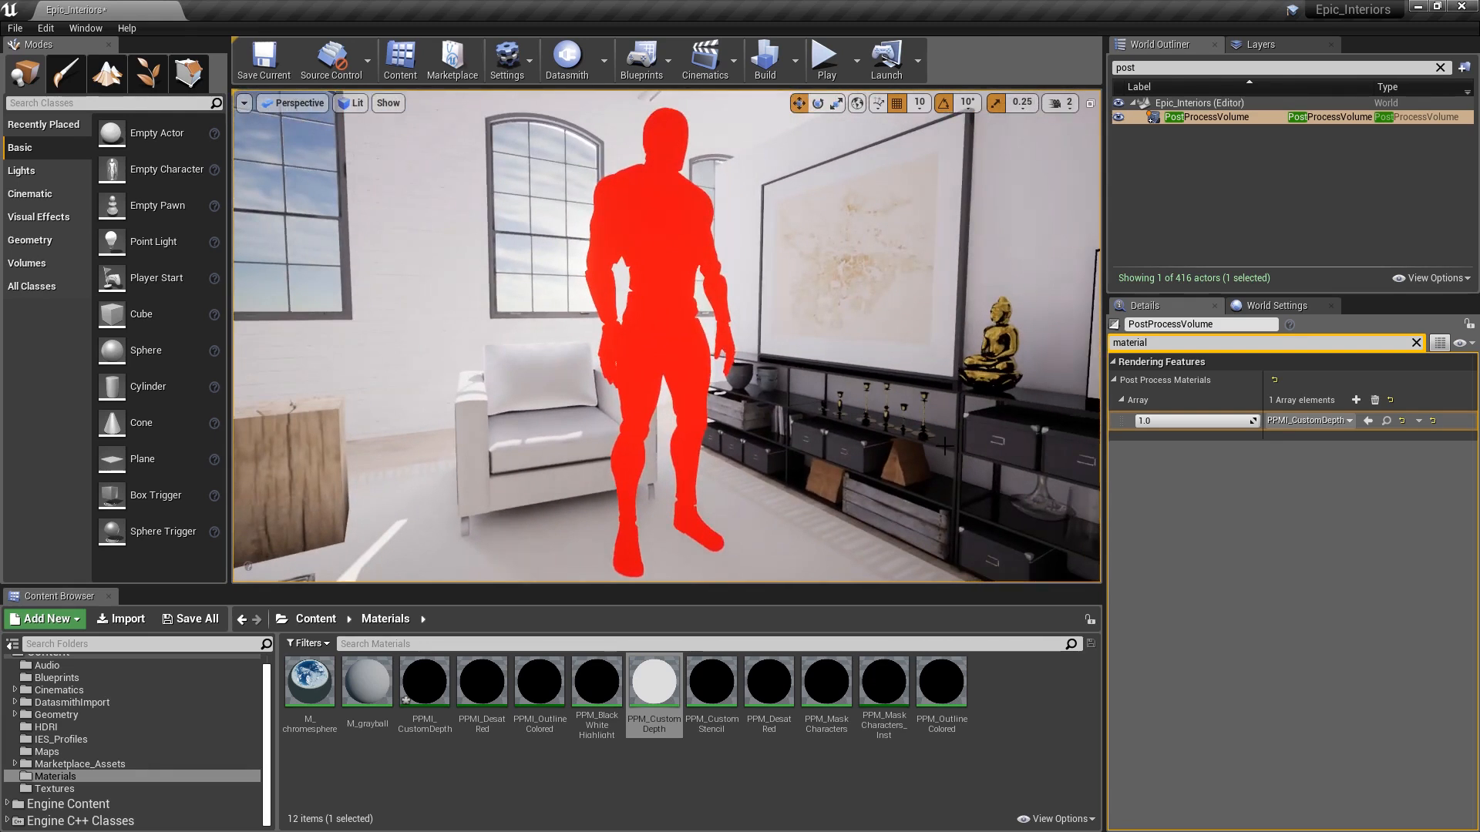